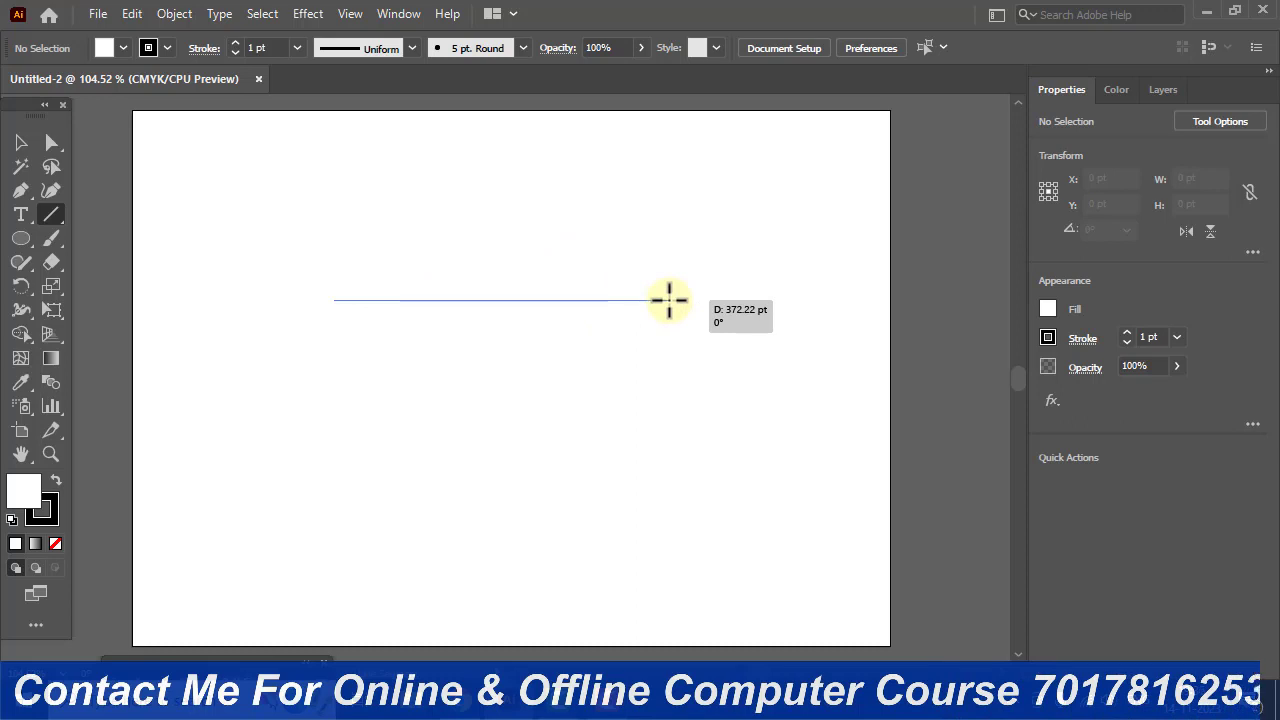
Step: Draw a horizontal line about 372 pt long across the upper part of the artboard and set its stroke weight to 14 pt
{"action": "left_click_drag", "start_coordinate": [669, 300], "coordinate": [669, 300]}
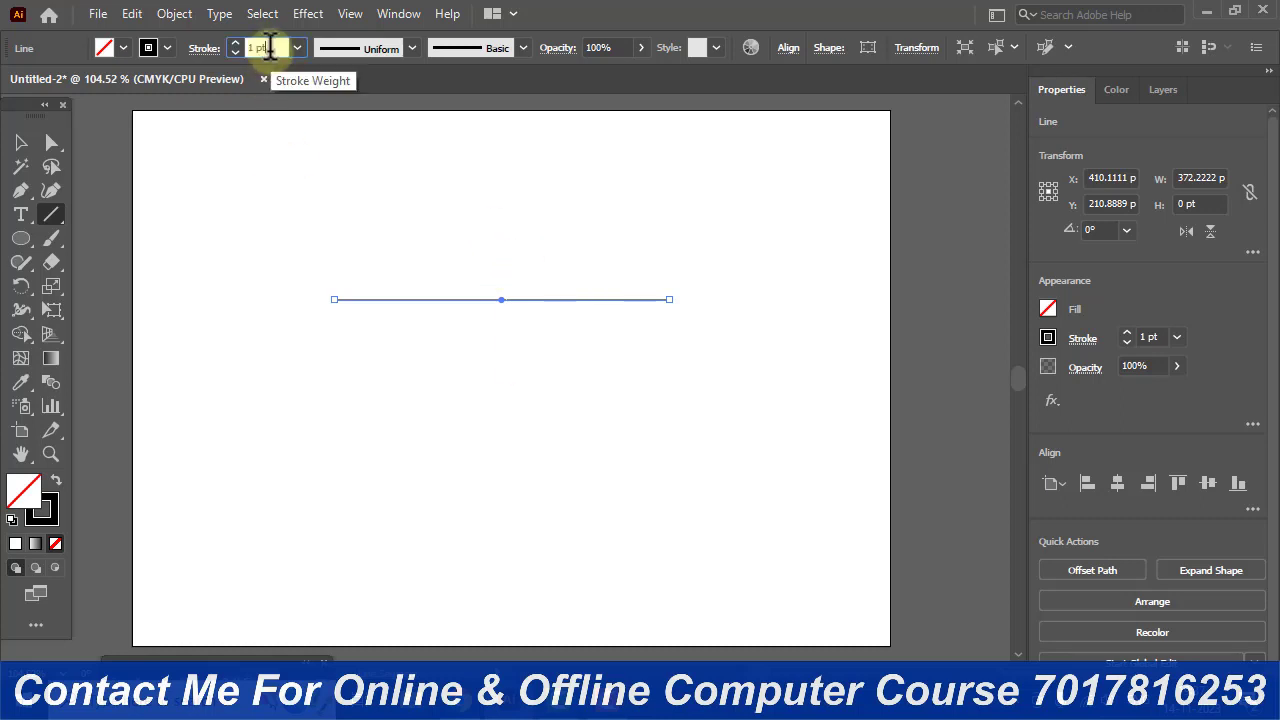
{"action": "scroll", "coordinate": [270, 47], "scroll_direction": "up", "scroll_amount": 1}
{"action": "scroll", "coordinate": [270, 47], "scroll_direction": "up", "scroll_amount": 2}
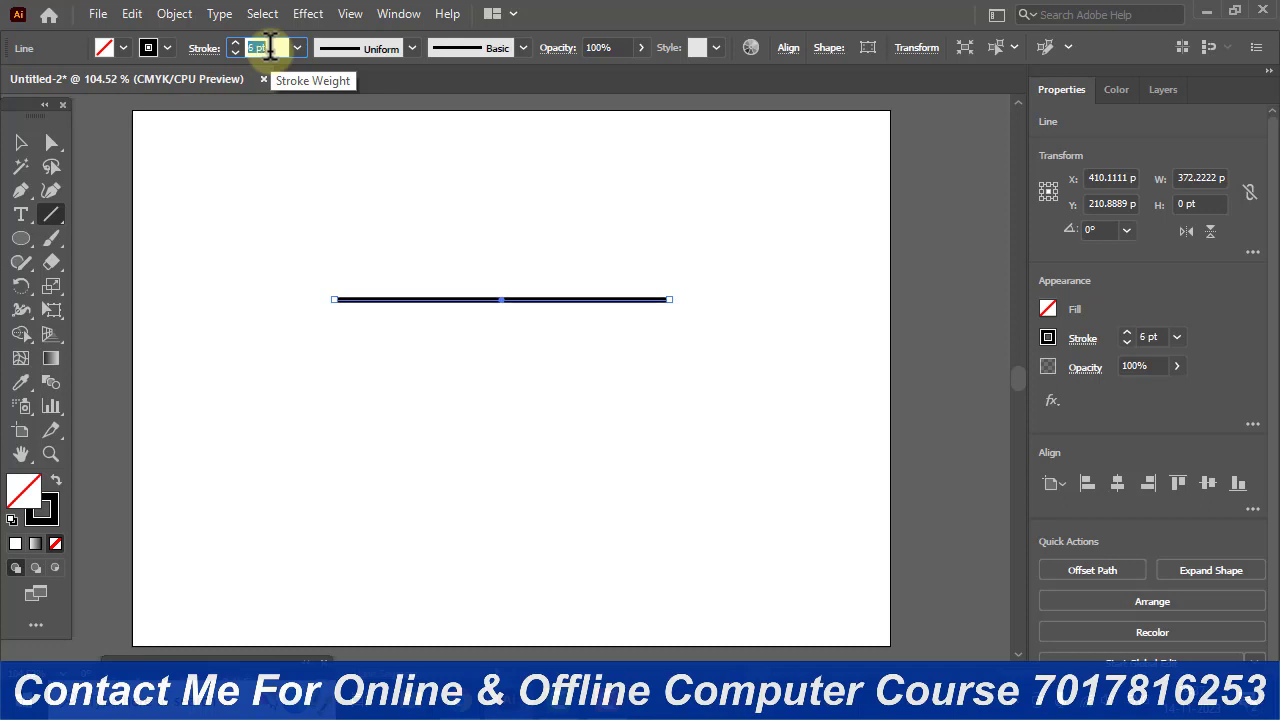
{"action": "scroll", "coordinate": [270, 47], "scroll_direction": "up", "scroll_amount": 2}
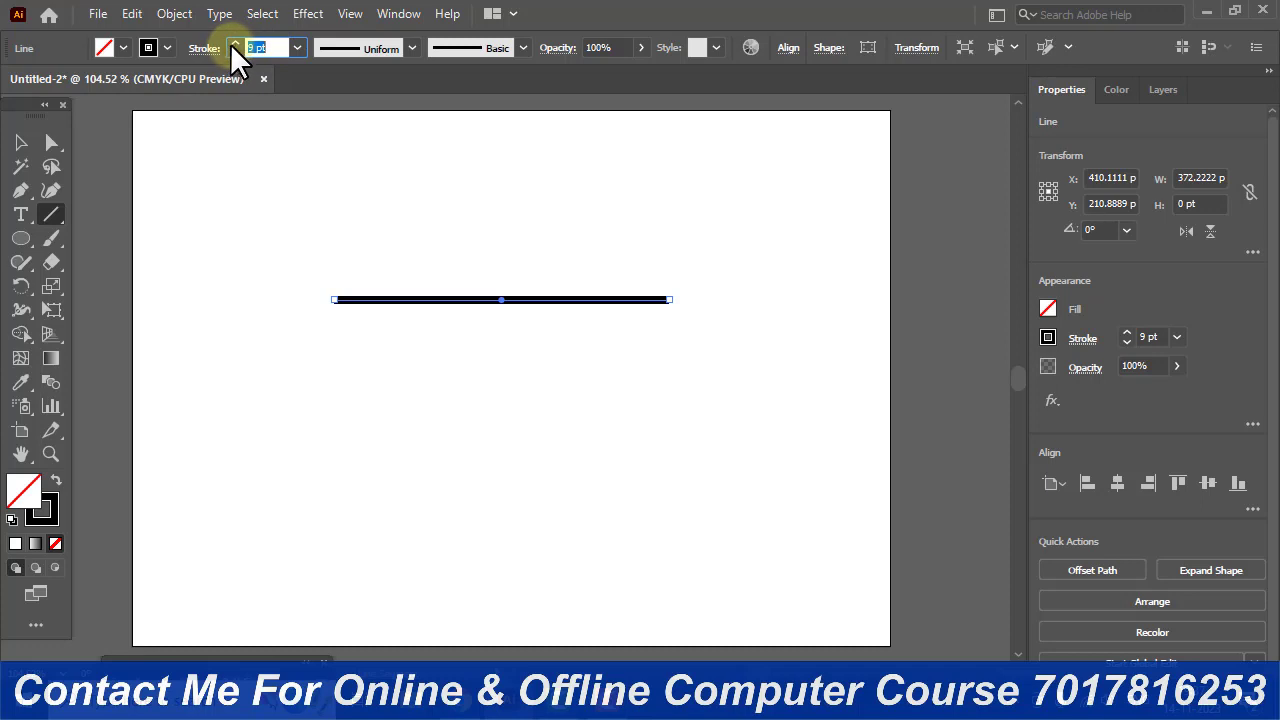
{"action": "scroll", "coordinate": [233, 47], "scroll_direction": "up", "scroll_amount": 3}
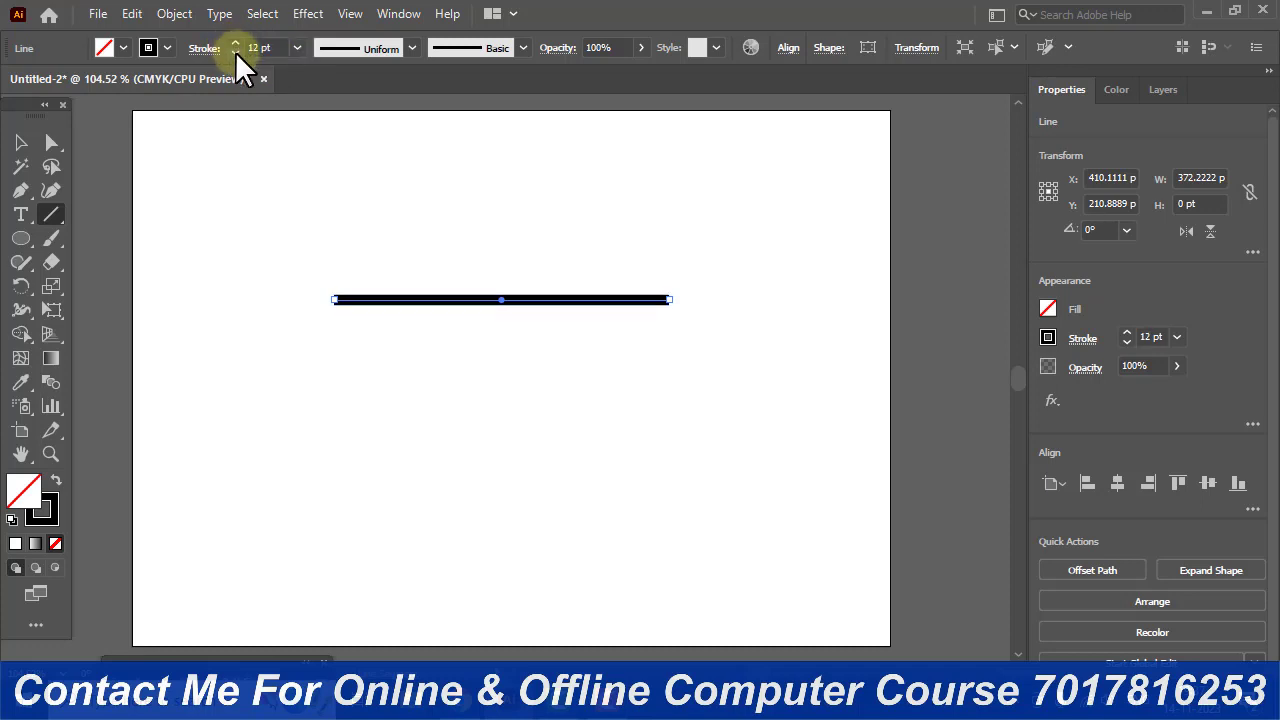
{"action": "scroll", "coordinate": [236, 51], "scroll_direction": "down", "scroll_amount": 4}
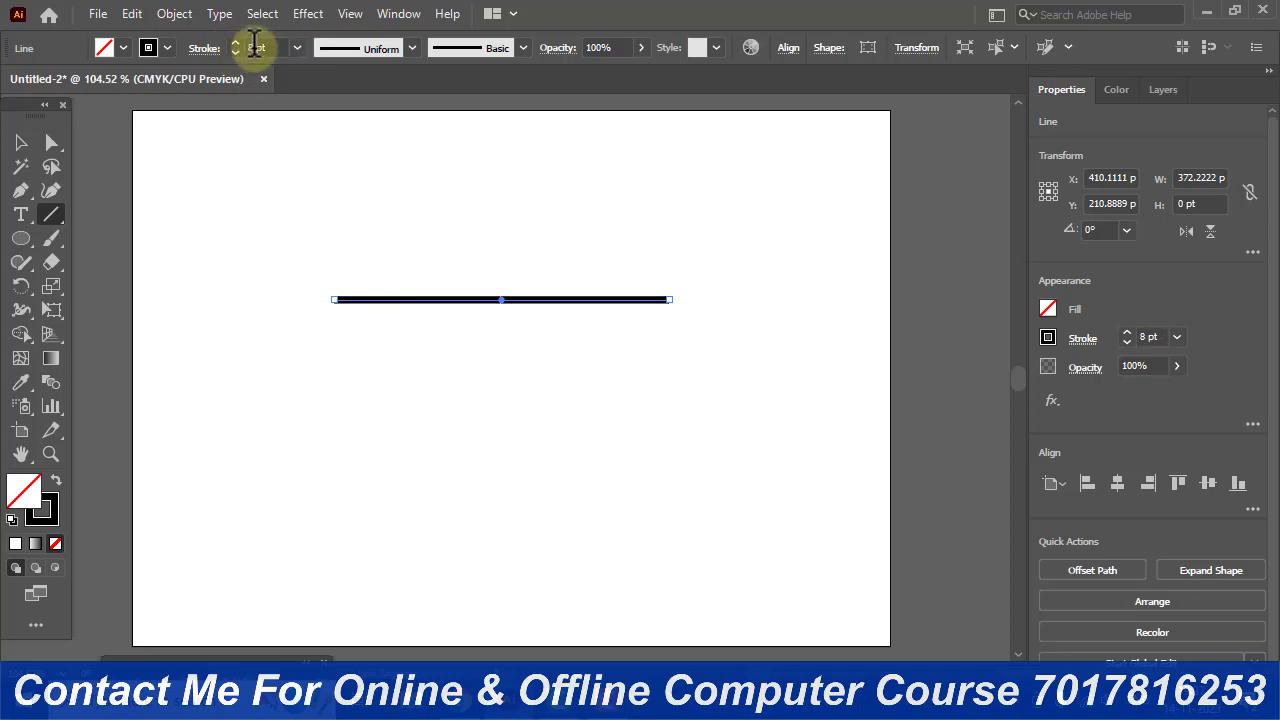
{"action": "left_click", "coordinate": [268, 47]}
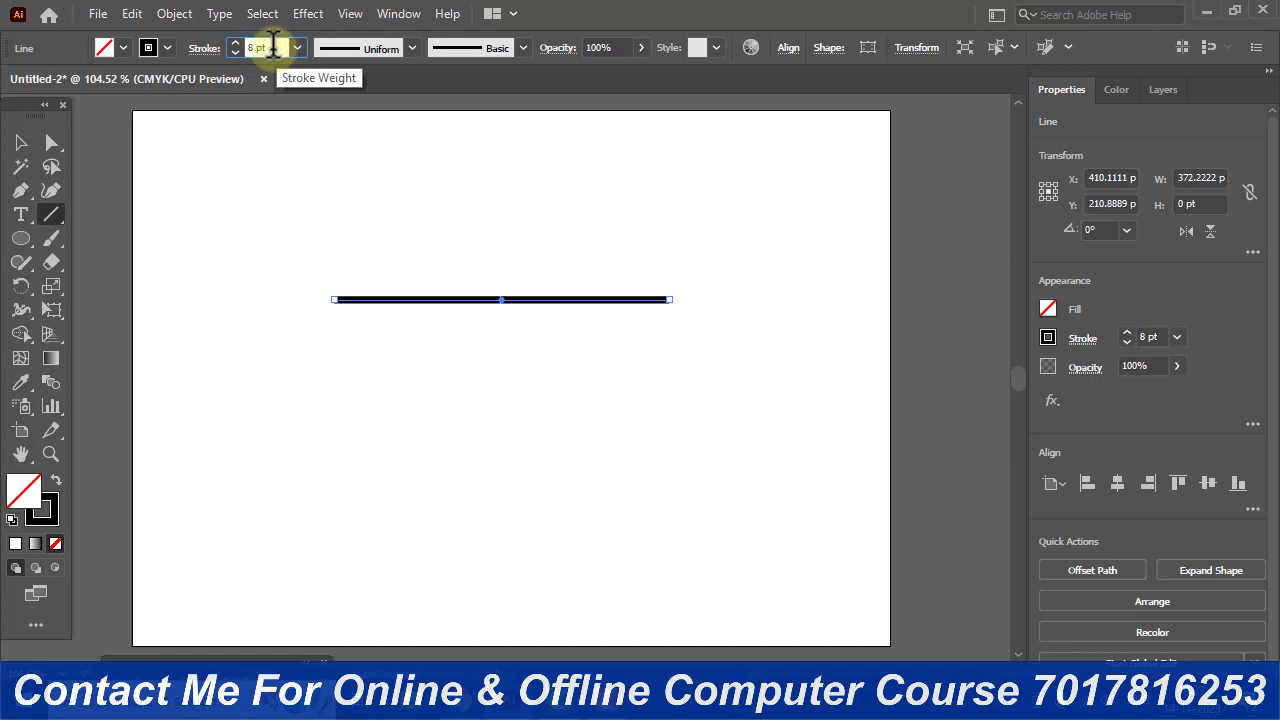
{"action": "double_click", "coordinate": [268, 47]}
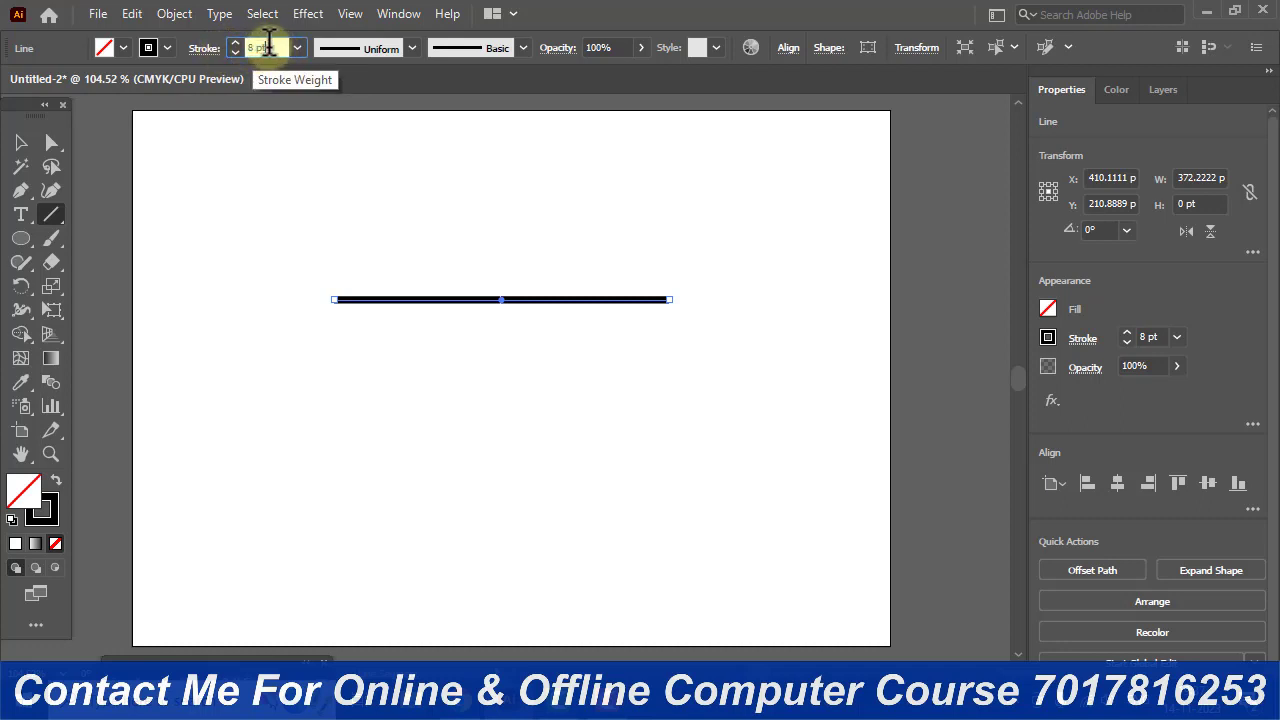
{"action": "scroll", "coordinate": [268, 47], "scroll_direction": "up", "scroll_amount": 6}
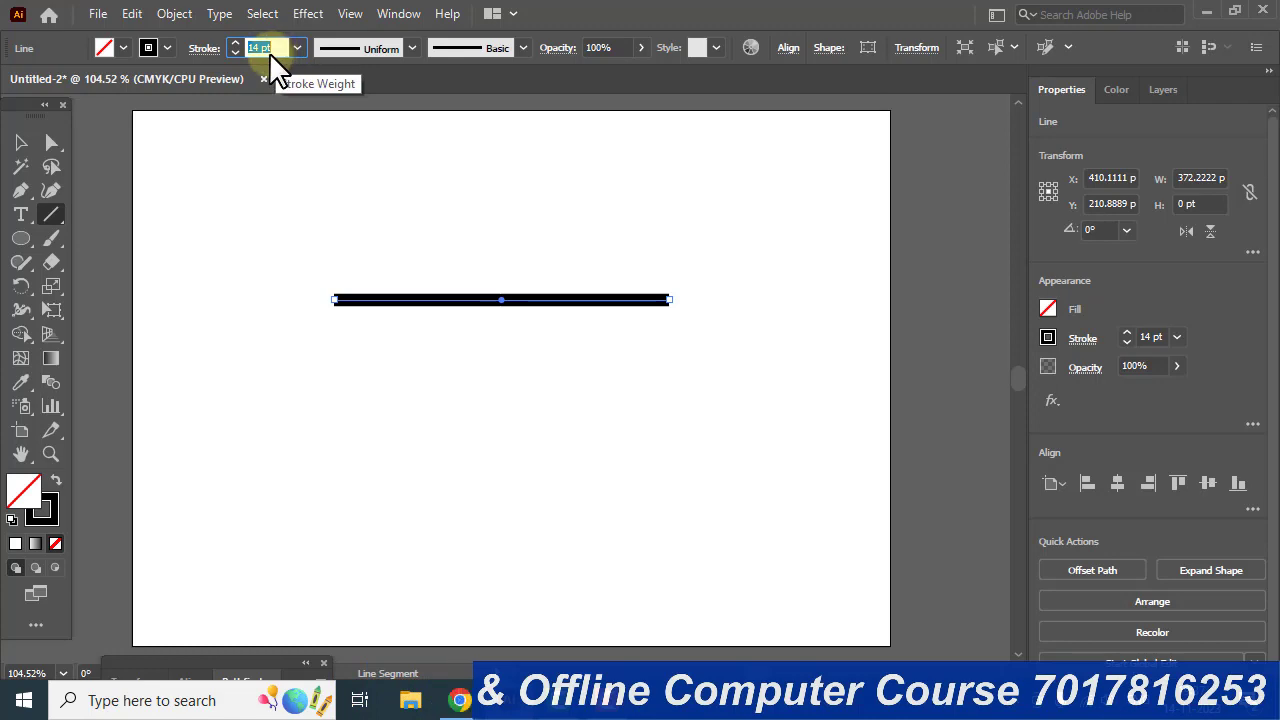
Step: Apply Width Profile 1 to the line and set its stroke weight to 38 pt
{"action": "left_click", "coordinate": [409, 48]}
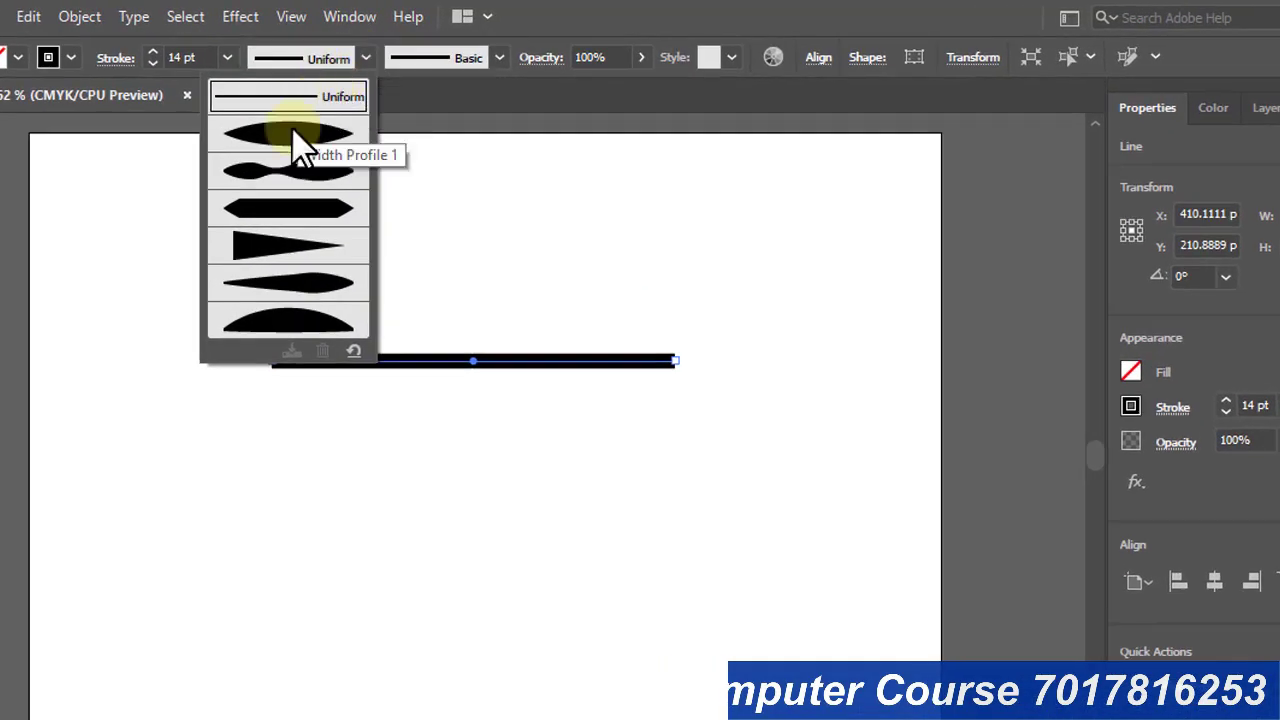
{"action": "left_click", "coordinate": [289, 135]}
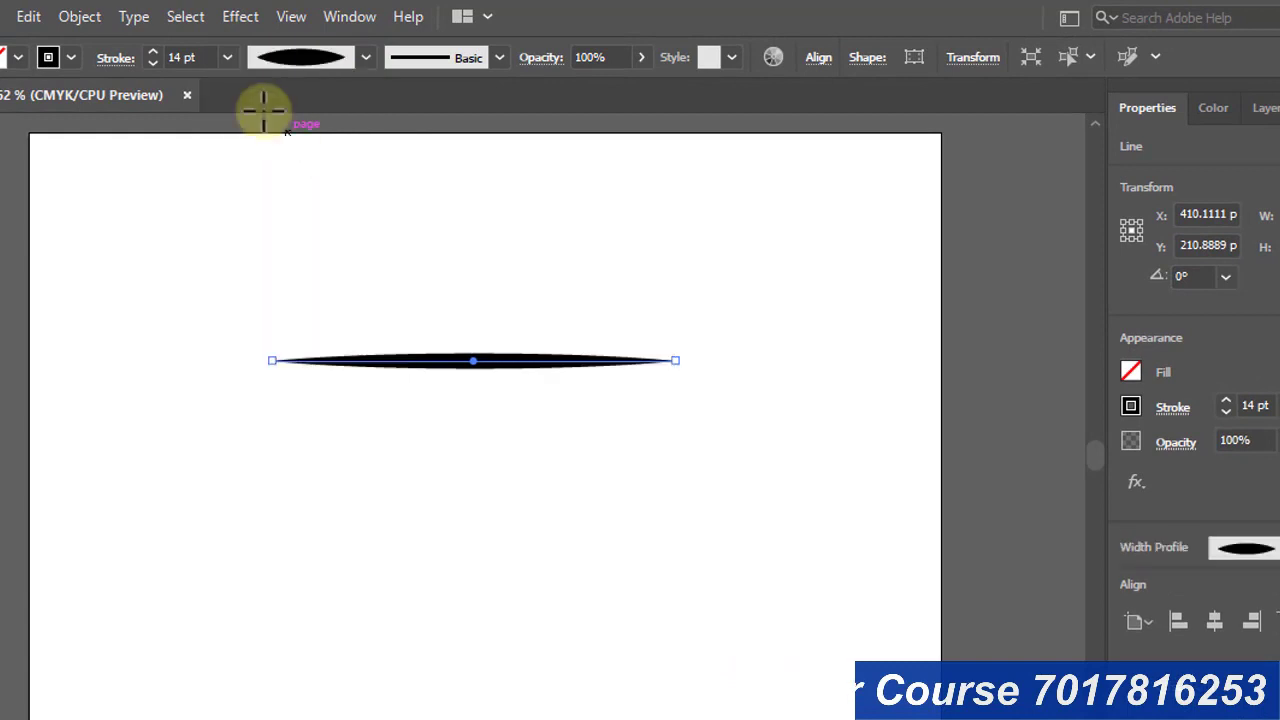
{"action": "left_click", "coordinate": [200, 57]}
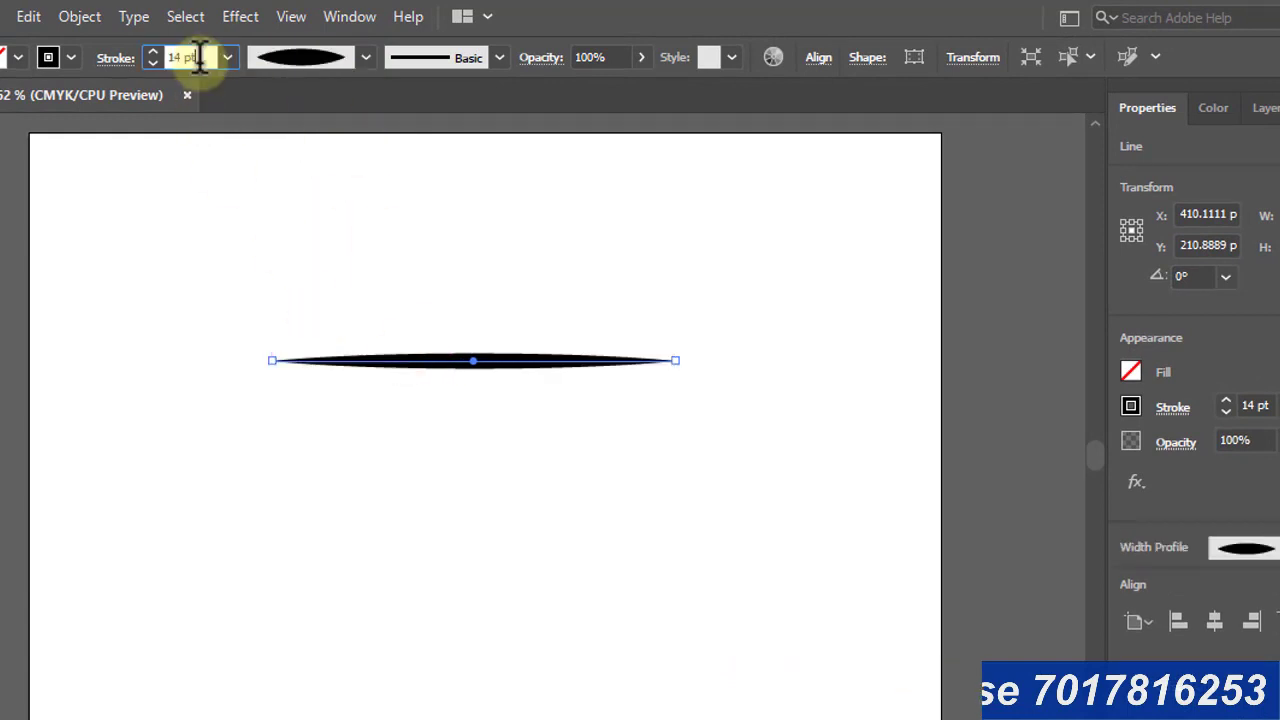
{"action": "scroll", "coordinate": [200, 57], "scroll_direction": "up", "scroll_amount": 10}
{"action": "scroll", "coordinate": [200, 57], "scroll_direction": "up", "scroll_amount": 14}
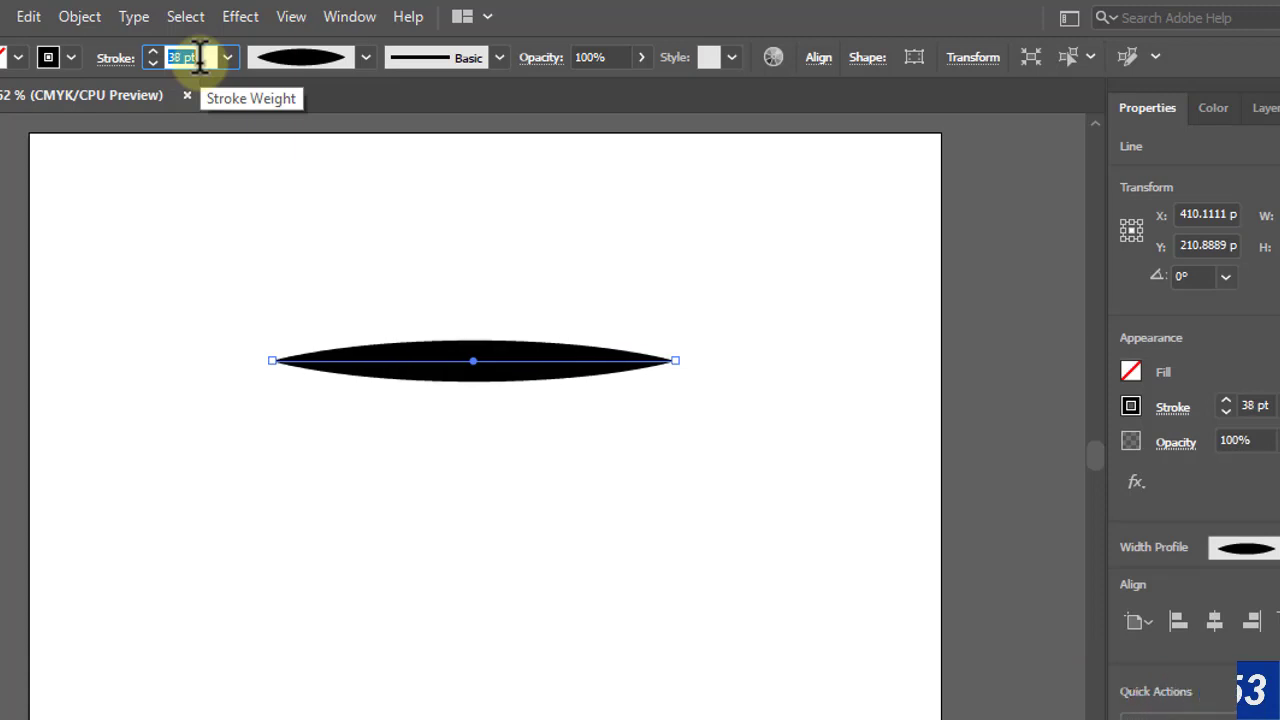
Step: Try Width Profiles 2 through 6 on the line one after another
{"action": "left_click", "coordinate": [367, 57]}
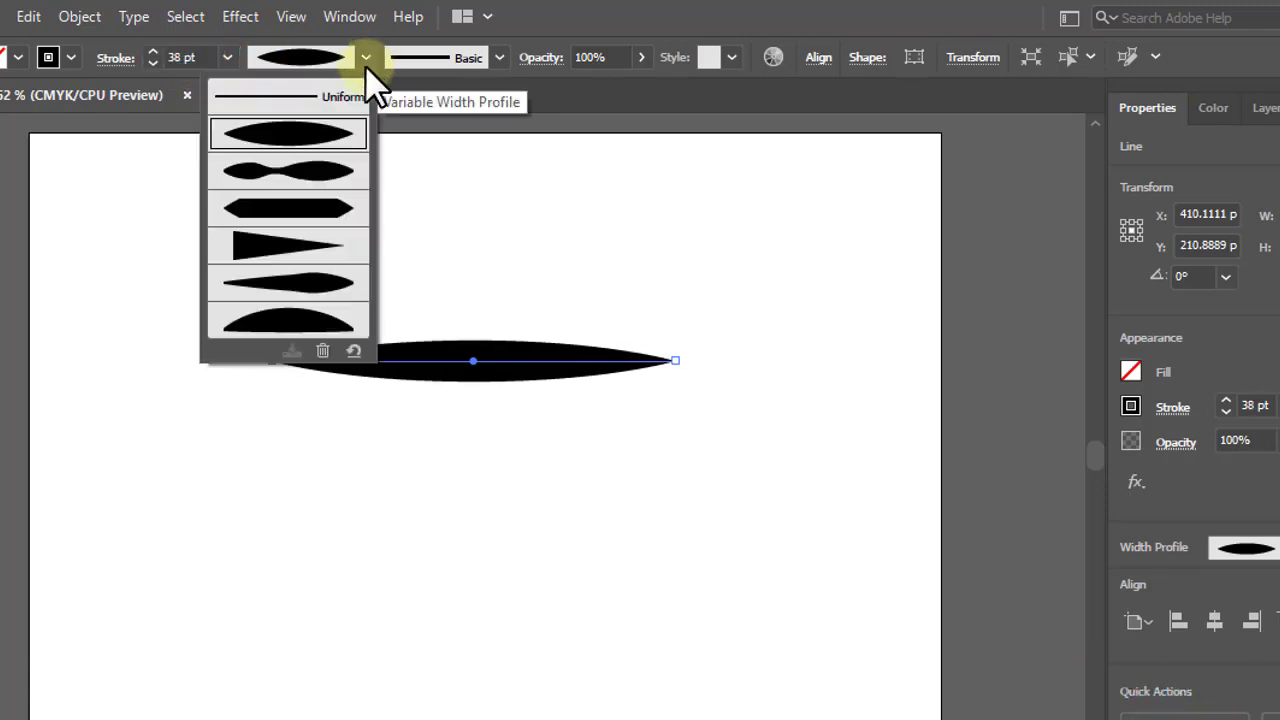
{"action": "left_click", "coordinate": [297, 190]}
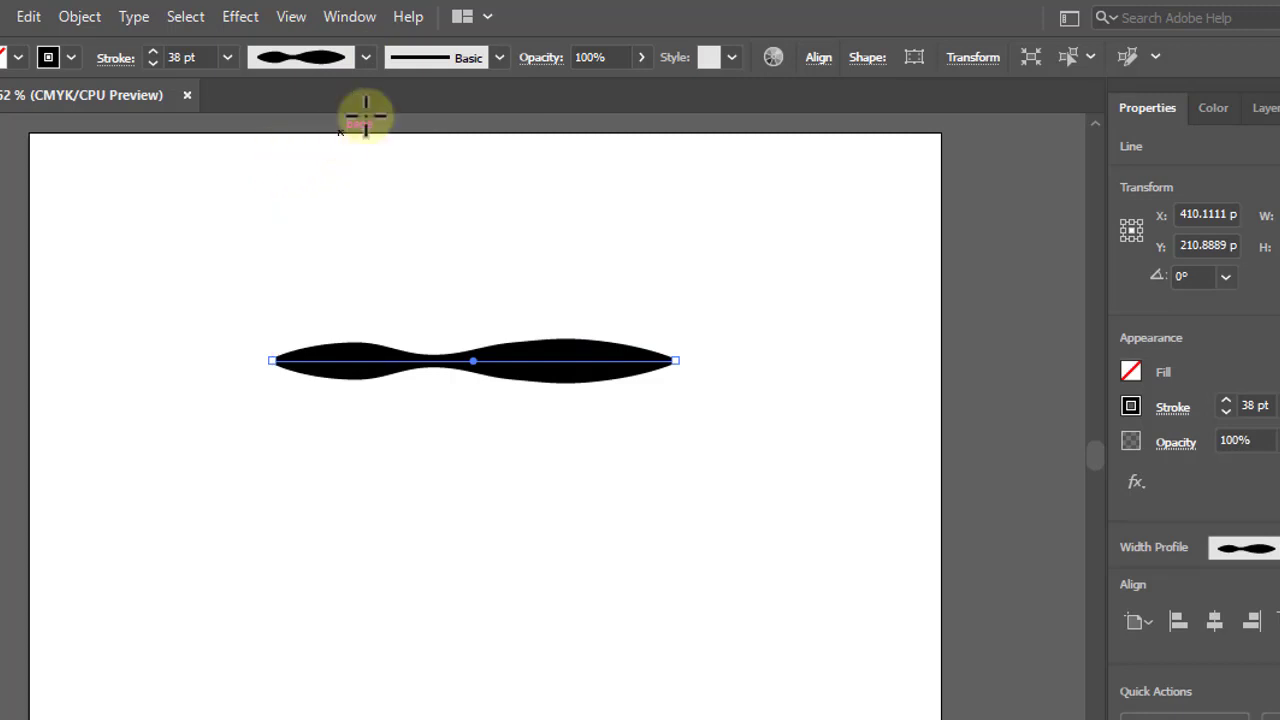
{"action": "left_click", "coordinate": [367, 57]}
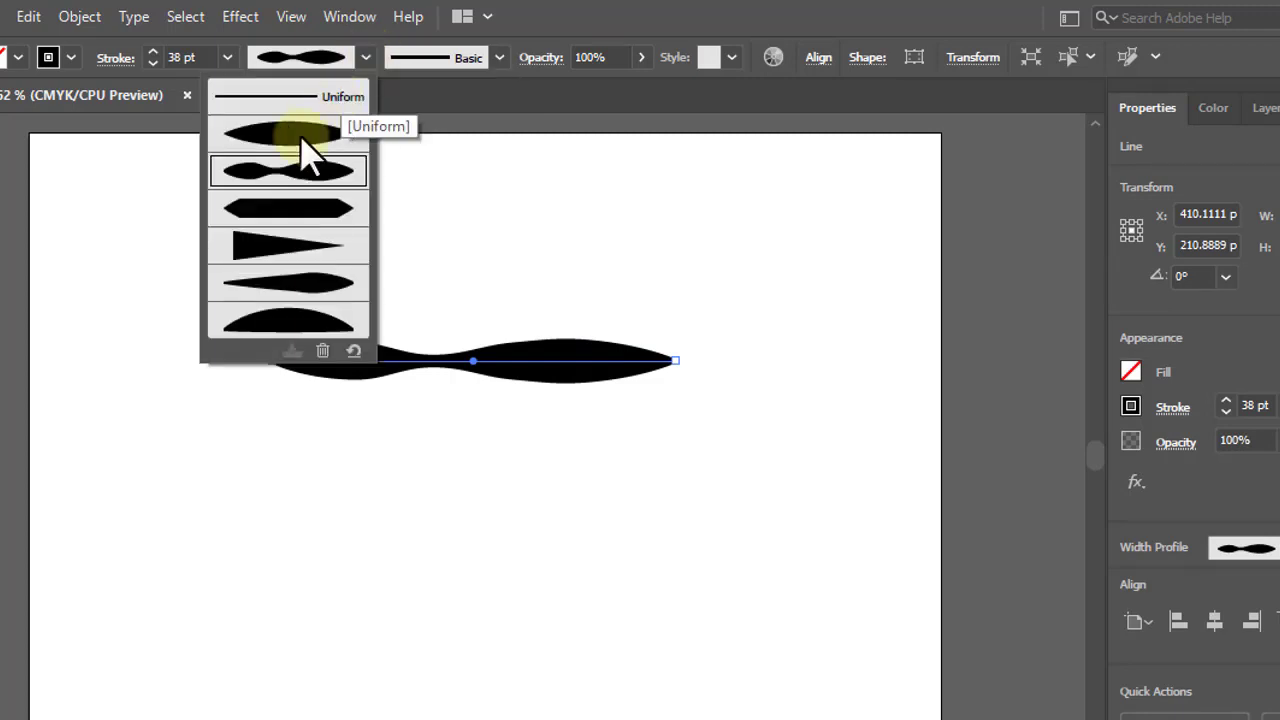
{"action": "left_click", "coordinate": [279, 210]}
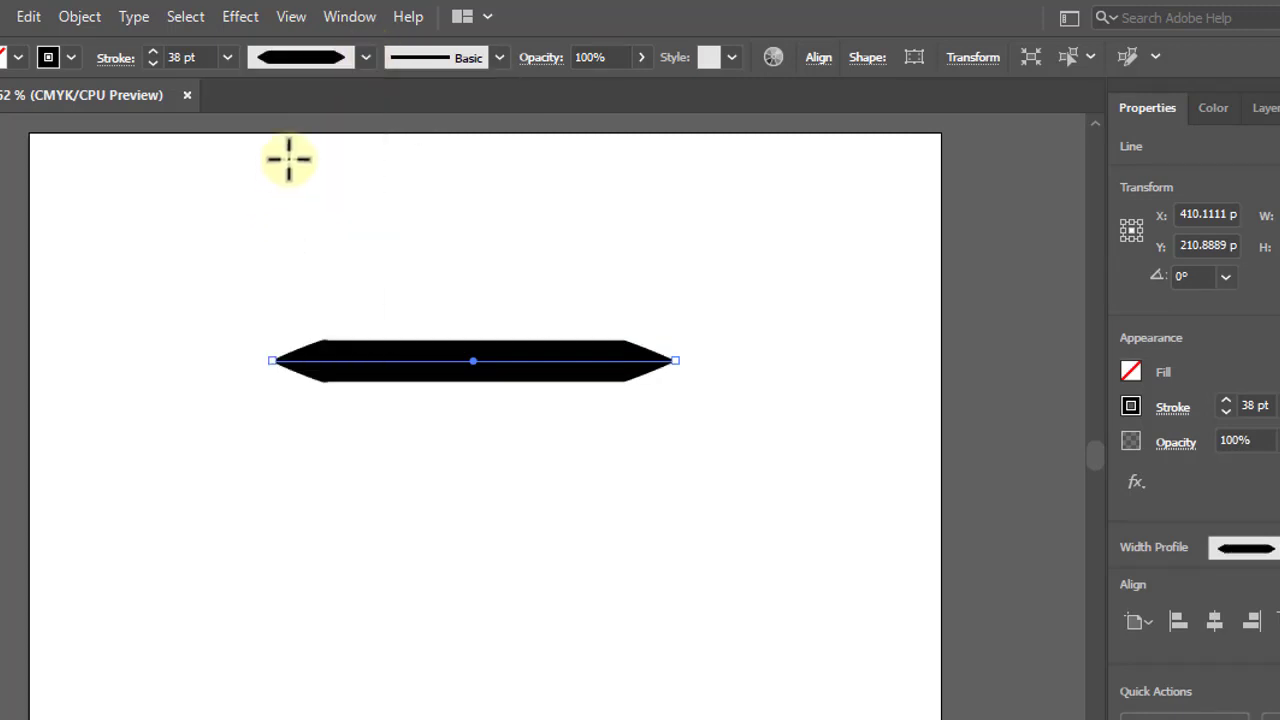
{"action": "left_click", "coordinate": [371, 64]}
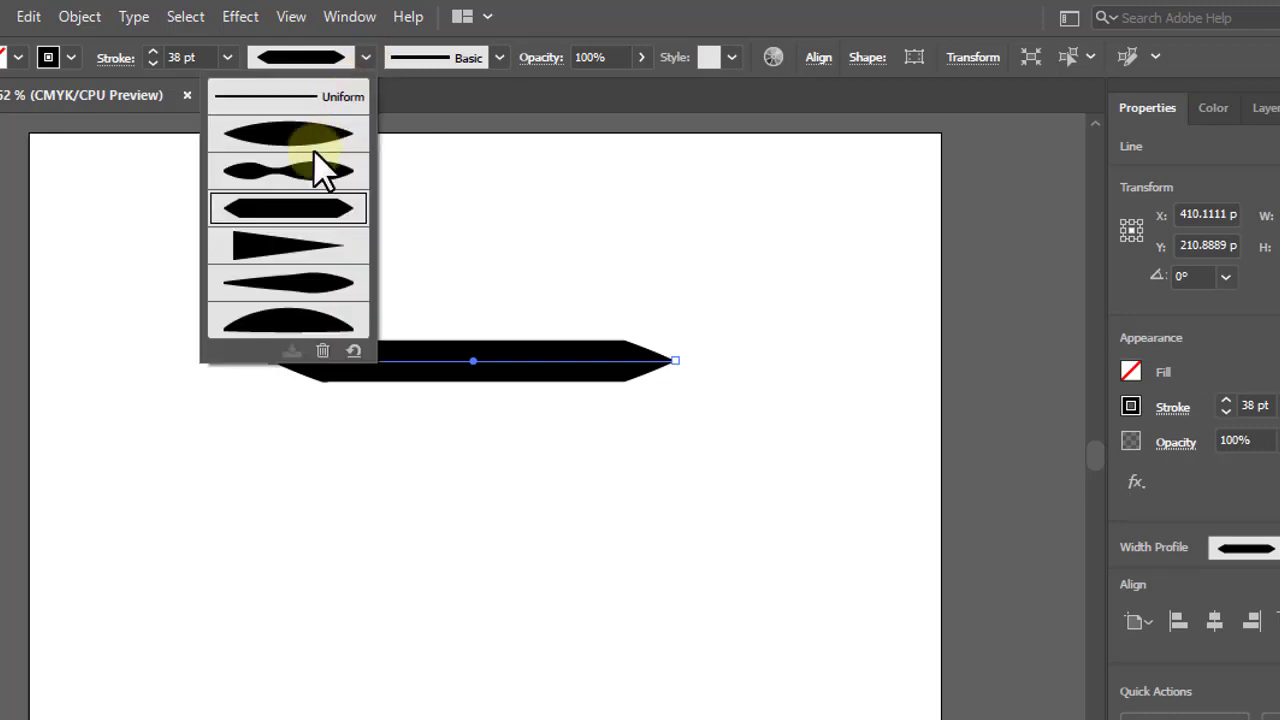
{"action": "left_click", "coordinate": [268, 252]}
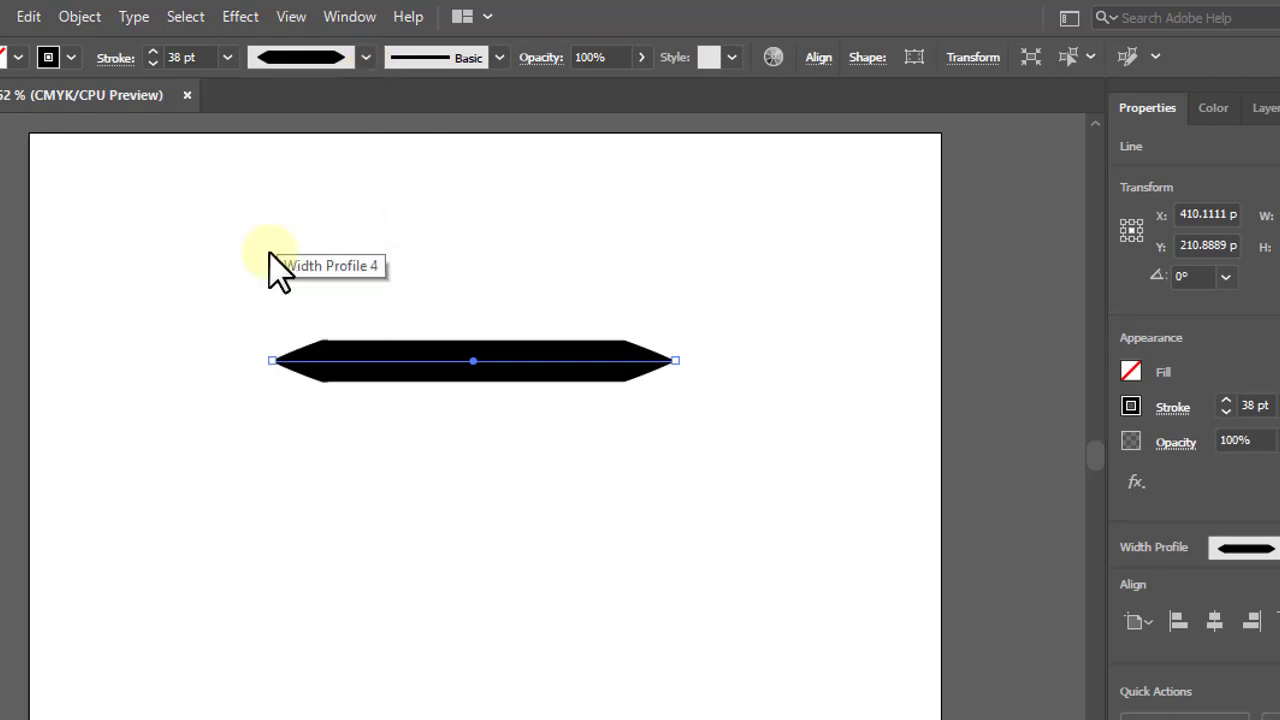
{"action": "left_click", "coordinate": [366, 60]}
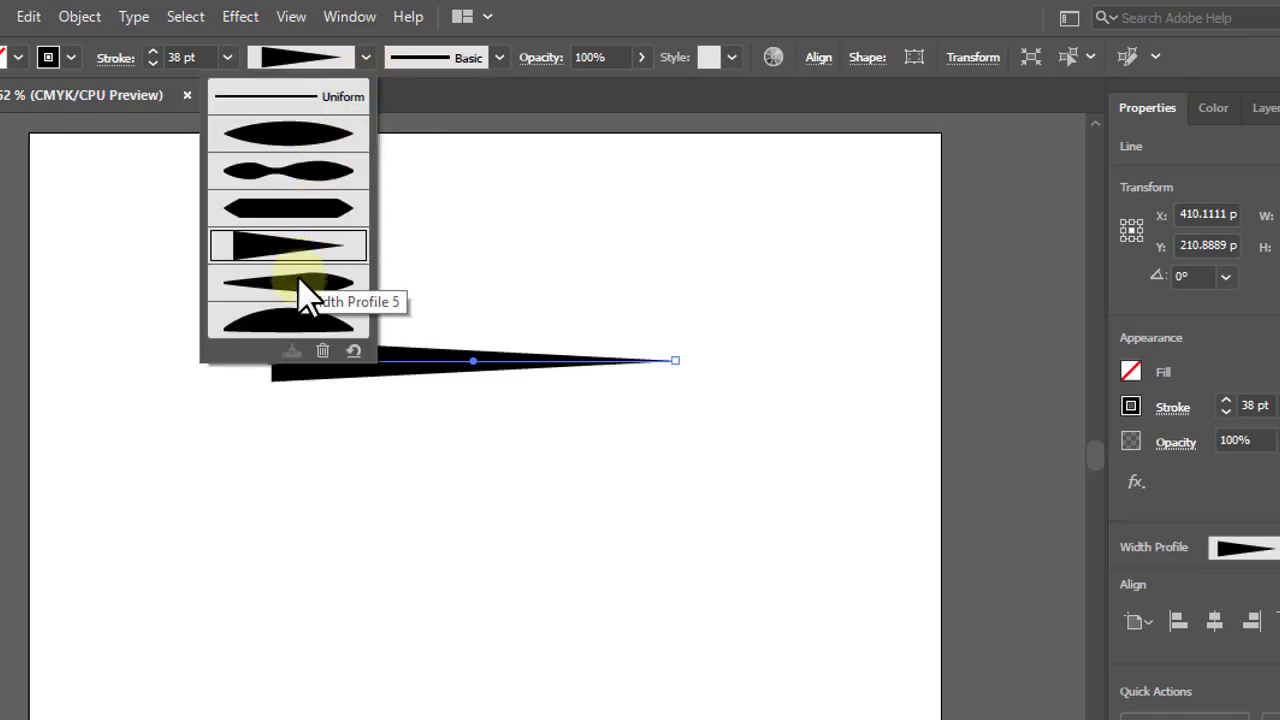
{"action": "left_click", "coordinate": [306, 290]}
{"action": "left_click", "coordinate": [366, 57]}
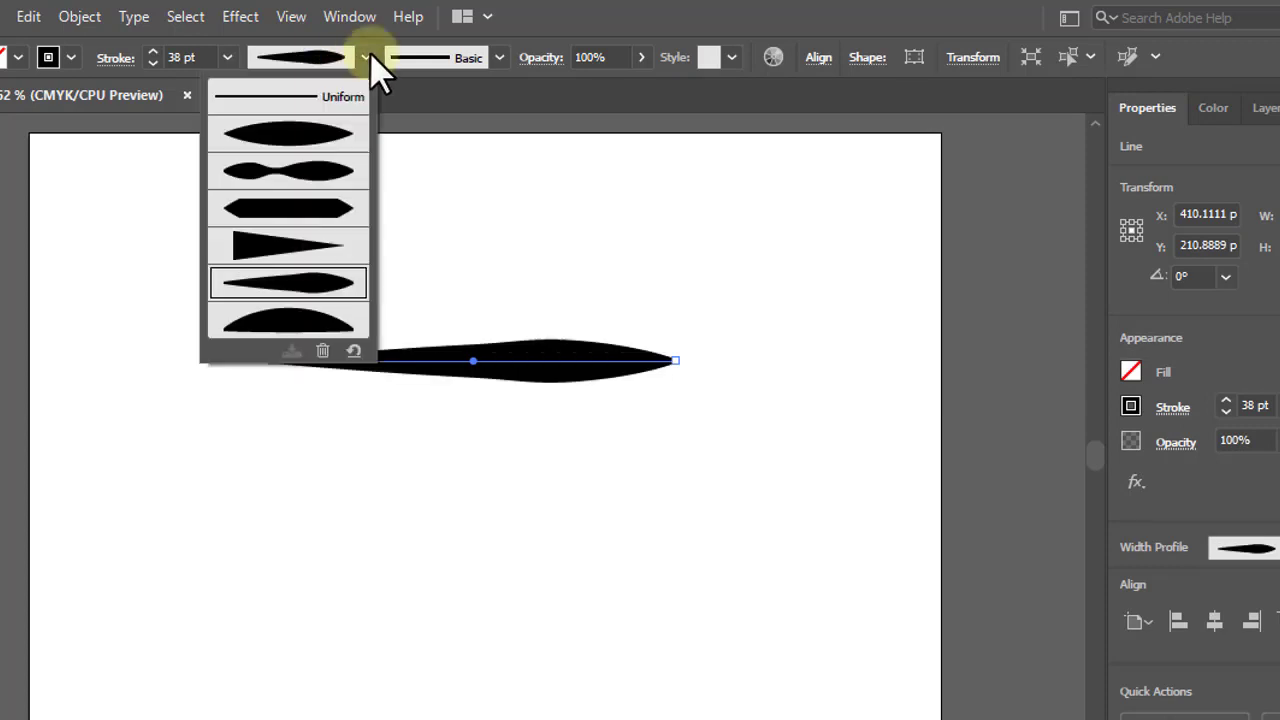
{"action": "left_click", "coordinate": [278, 318]}
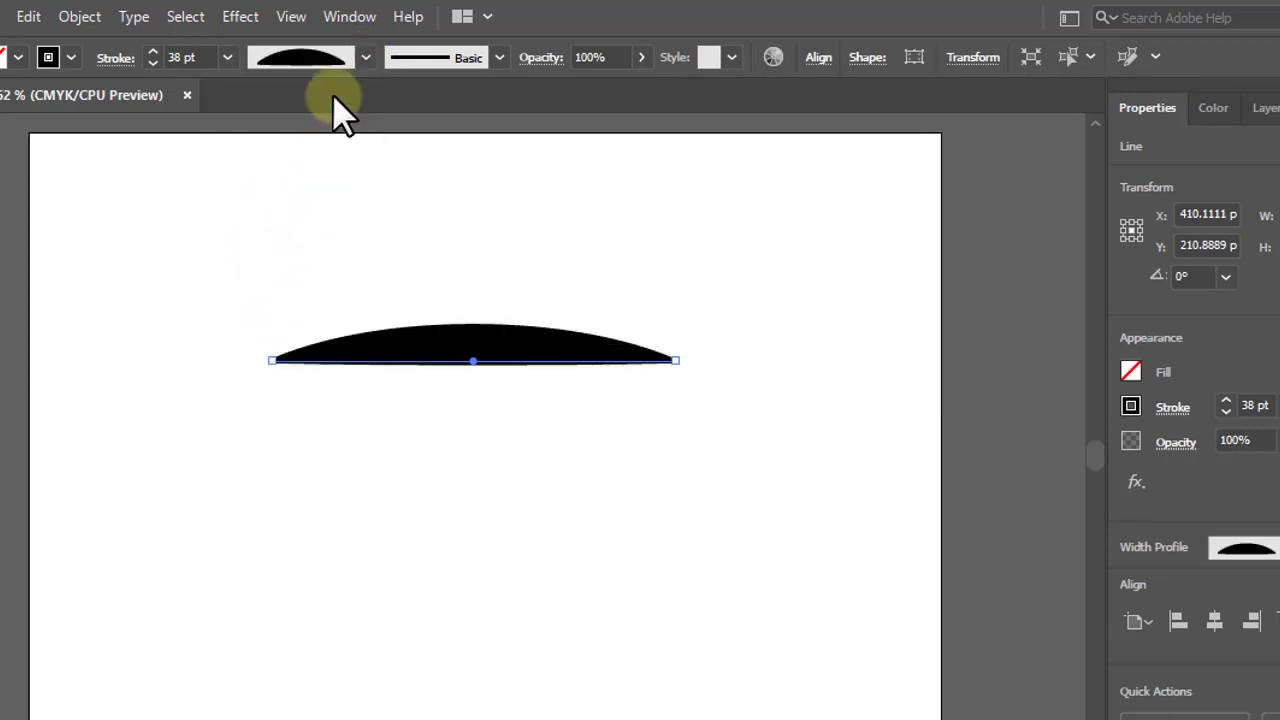
Step: Apply the tapering Width Profile 4 to the line and create a copy rotated 15° about its pointed end
{"action": "left_click", "coordinate": [366, 57]}
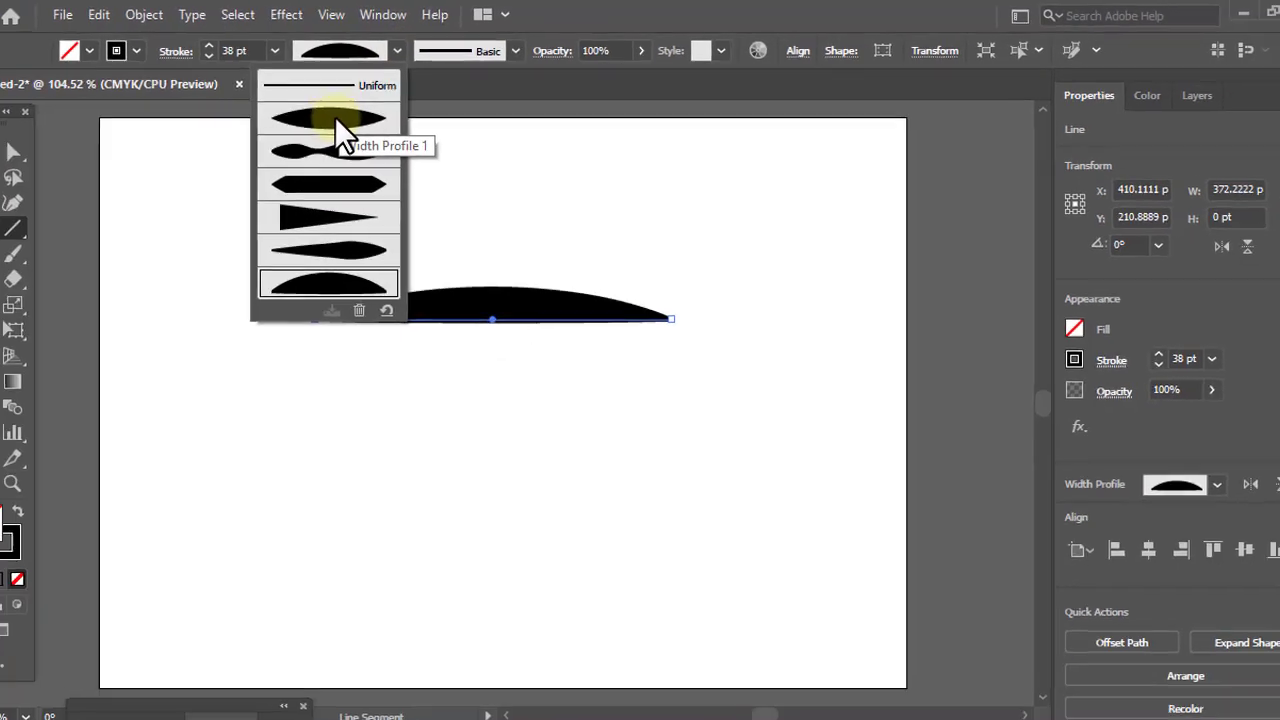
{"action": "left_click", "coordinate": [338, 205]}
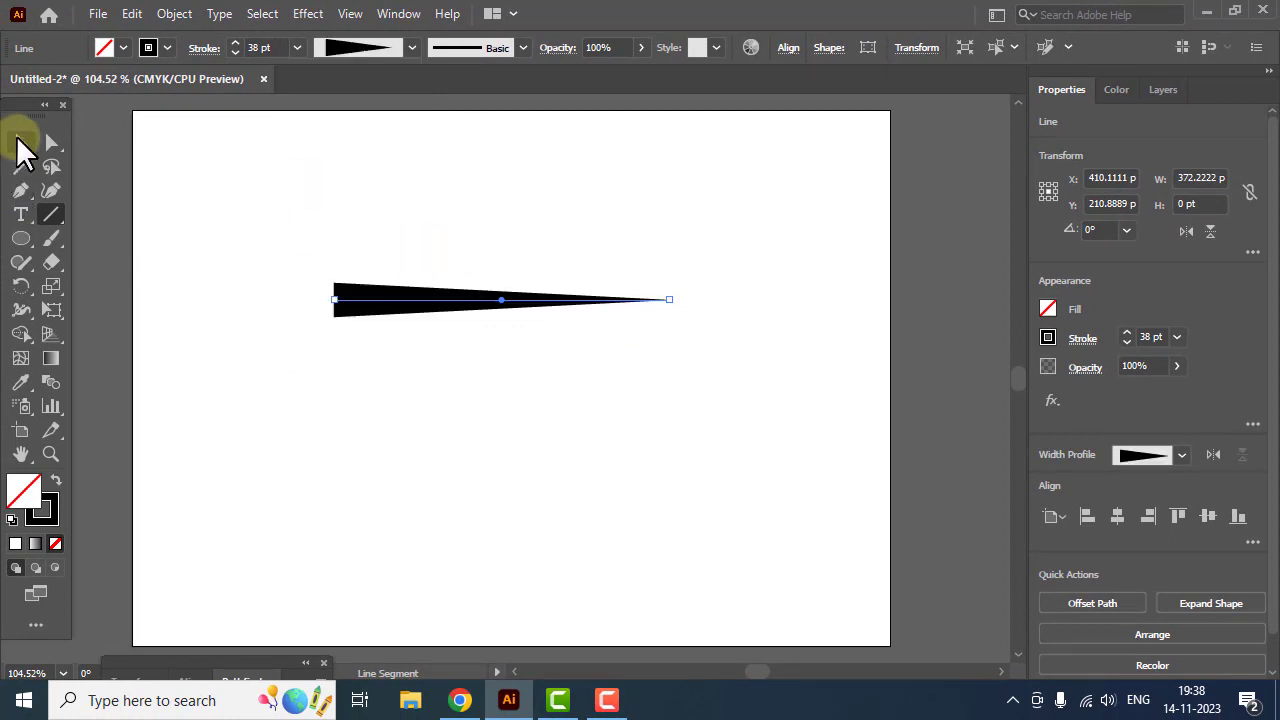
{"action": "left_click_drag", "start_coordinate": [6, 300], "coordinate": [97, 289]}
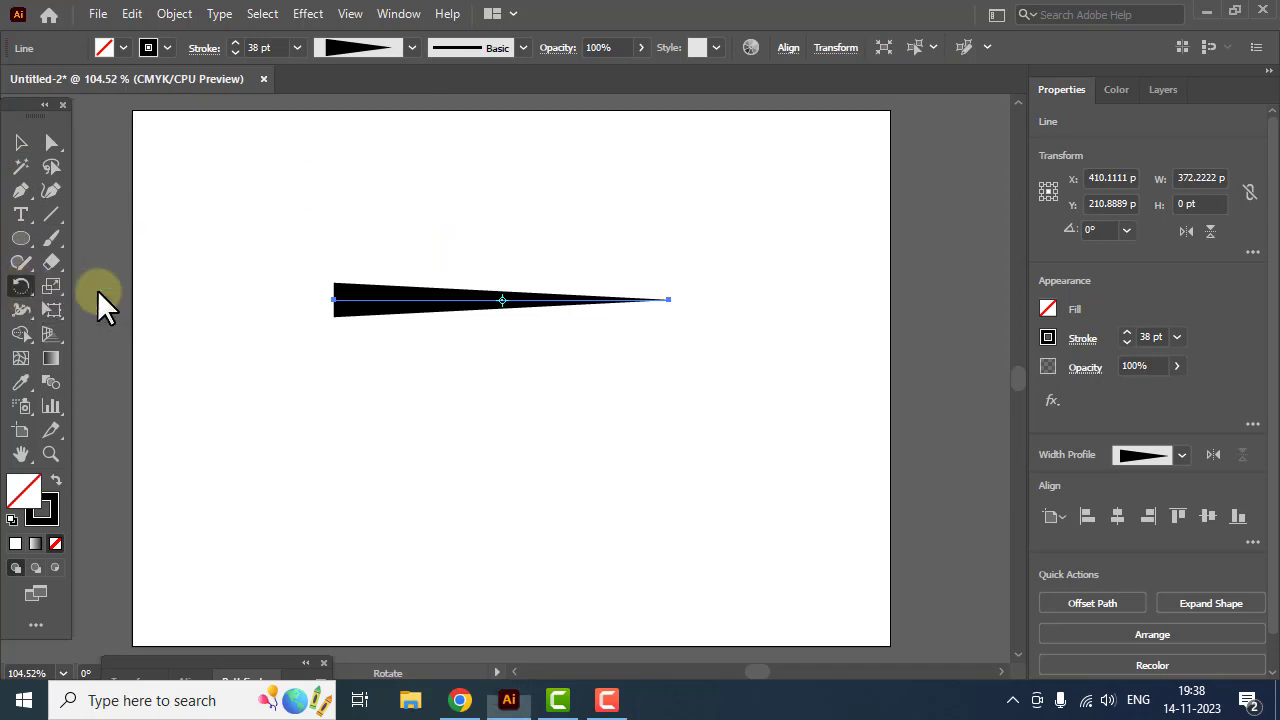
{"action": "left_click", "coordinate": [669, 300], "text": "alt"}
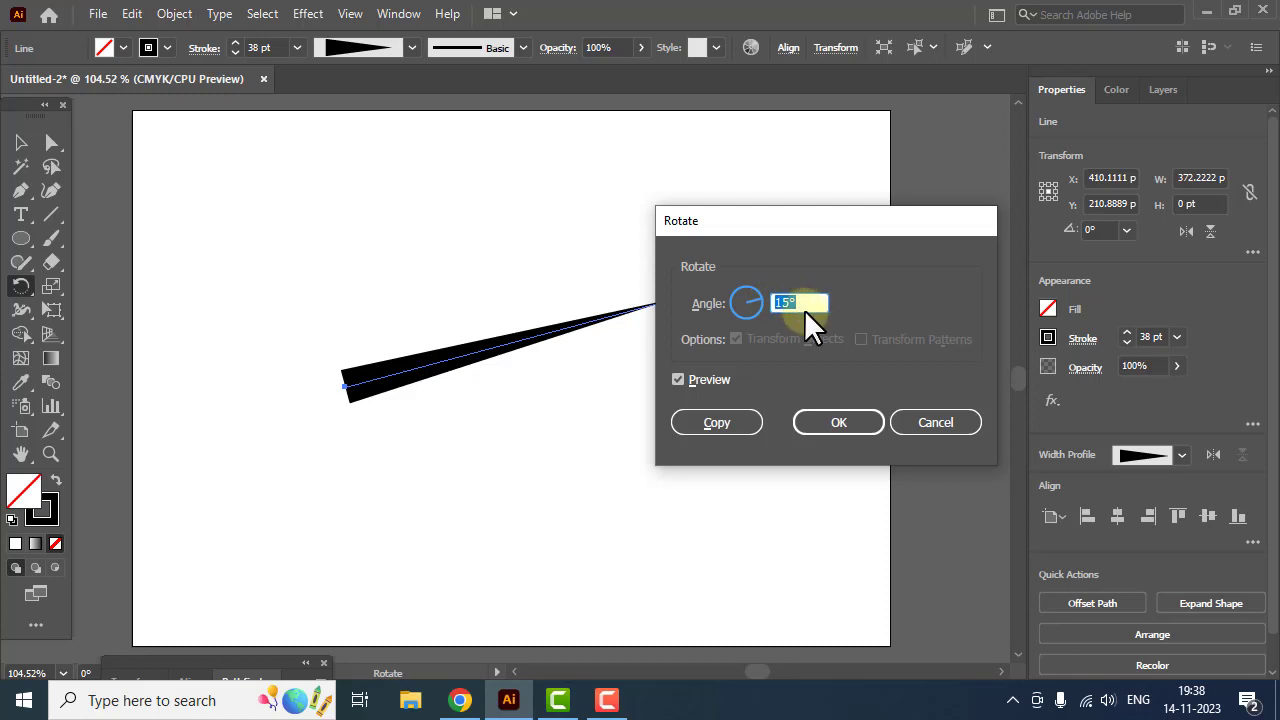
{"action": "left_click", "coordinate": [729, 421]}
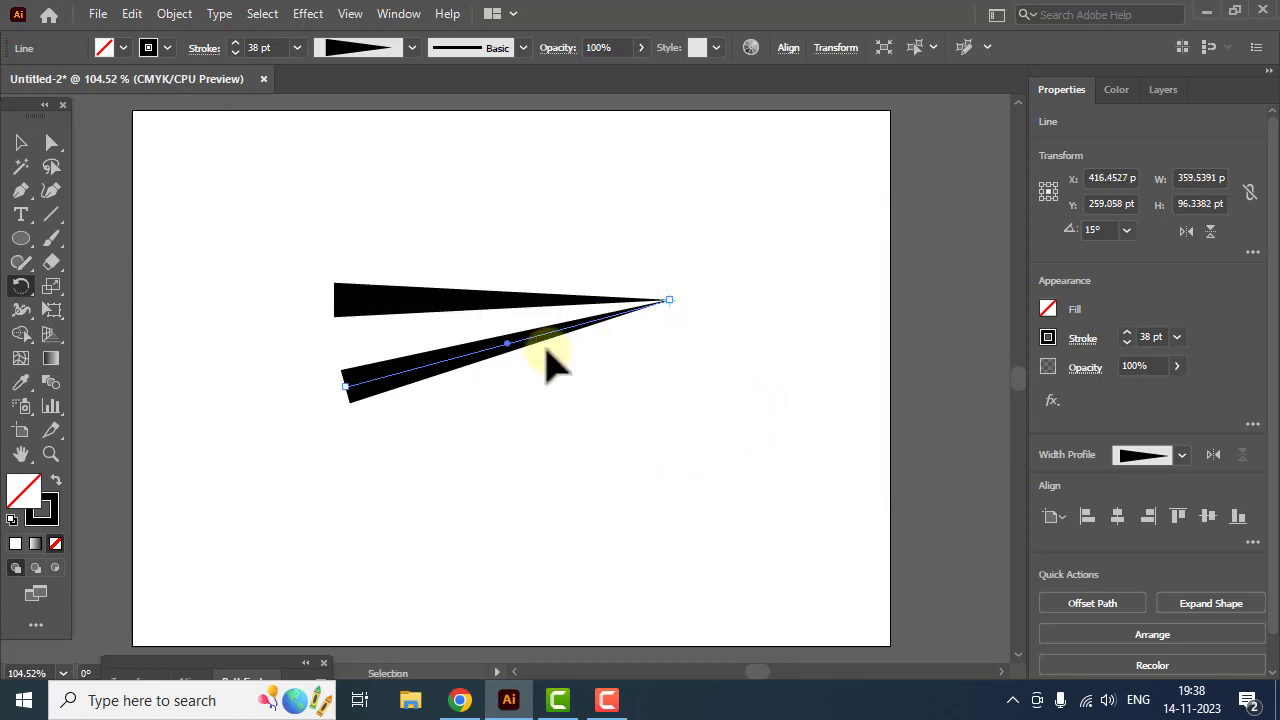
Step: Repeat the 15° rotated copy until the tapered rays complete a full circle around the shared point
{"action": "key", "text": "ctrl+d"}
{"action": "key", "text": "ctrl+d"}
{"action": "key", "text": "ctrl+d"}
{"action": "key", "text": "ctrl+d"}
{"action": "key", "text": "ctrl+d"}
{"action": "key", "text": "ctrl+d"}
{"action": "key", "text": "ctrl+d"}
{"action": "key", "text": "ctrl+d"}
{"action": "key", "text": "ctrl+d"}
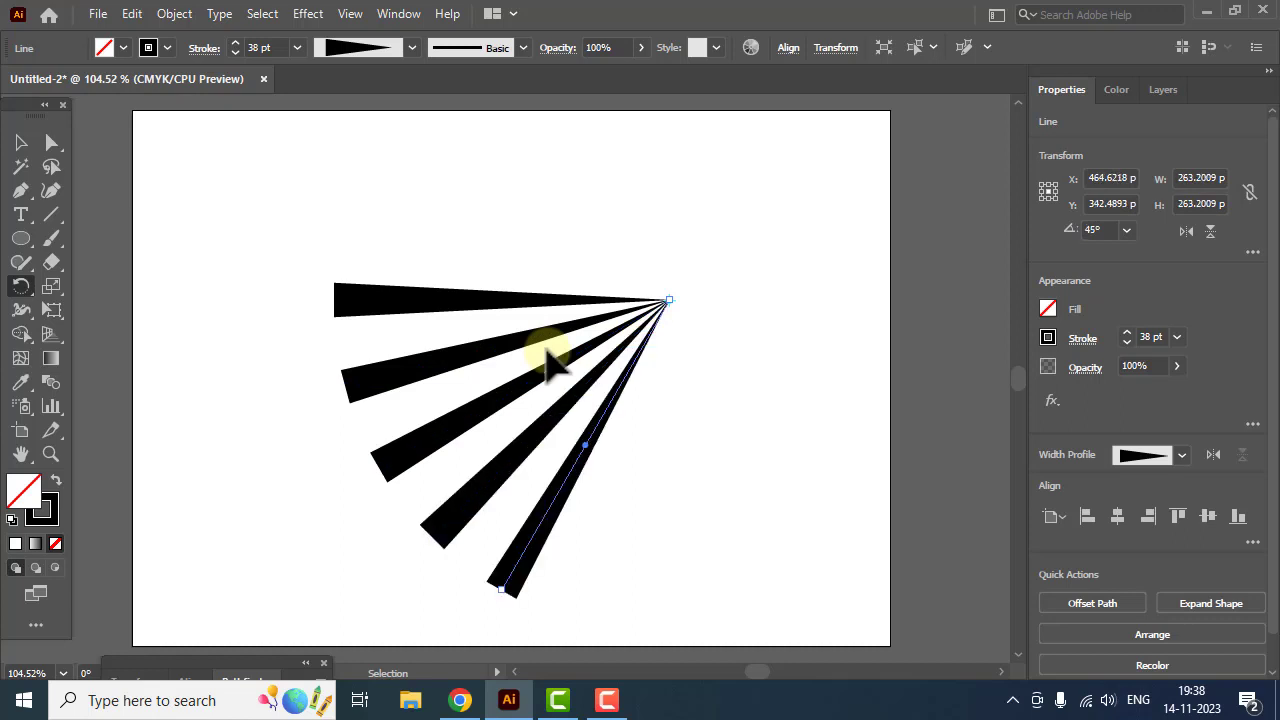
{"action": "key", "text": "ctrl+d"}
{"action": "key", "text": "ctrl+d"}
{"action": "key", "text": "ctrl+d"}
{"action": "key", "text": "ctrl+d"}
{"action": "key", "text": "ctrl+d"}
{"action": "key", "text": "ctrl+d"}
{"action": "key", "text": "ctrl+d"}
{"action": "key", "text": "ctrl+d"}
{"action": "key", "text": "ctrl+d"}
{"action": "key", "text": "ctrl+d"}
{"action": "key", "text": "ctrl+d"}
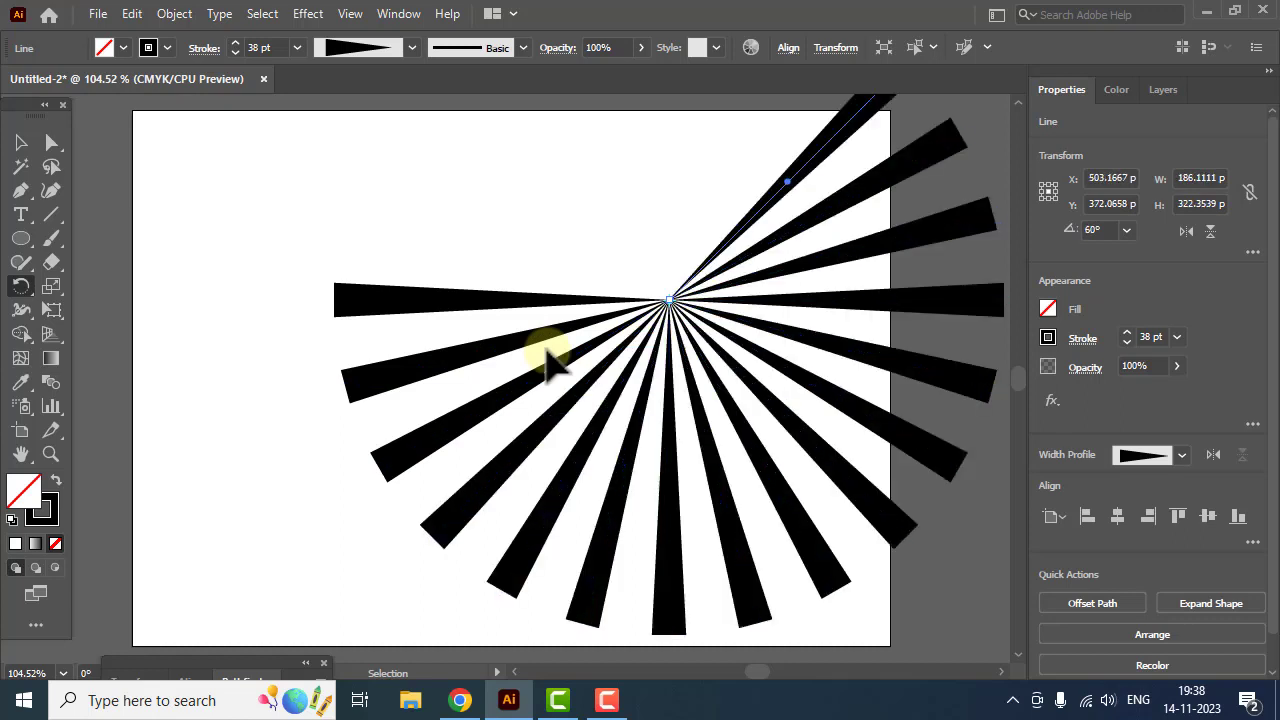
{"action": "key", "text": "ctrl+d"}
{"action": "key", "text": "ctrl+d"}
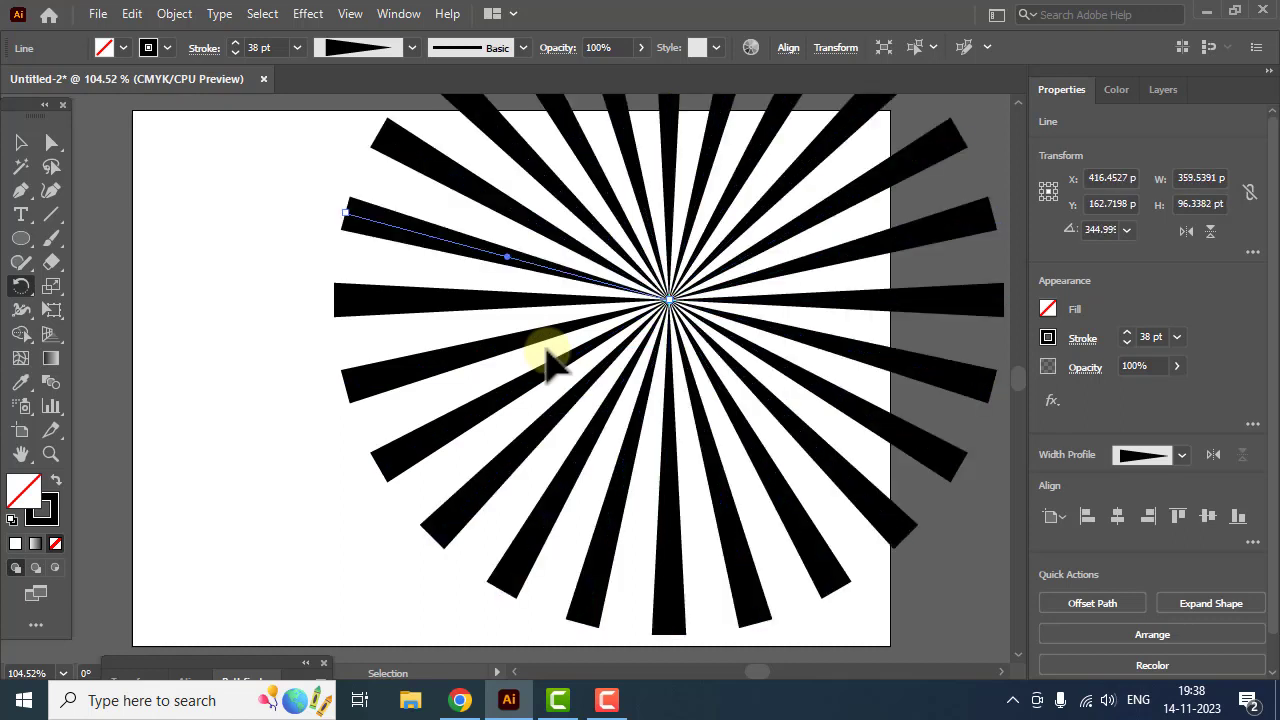
Step: Select all the rays, scale them down proportionally to about 269 pt wide, and place them near the artboard's center
{"action": "left_click", "coordinate": [22, 145]}
{"action": "left_click", "coordinate": [181, 177]}
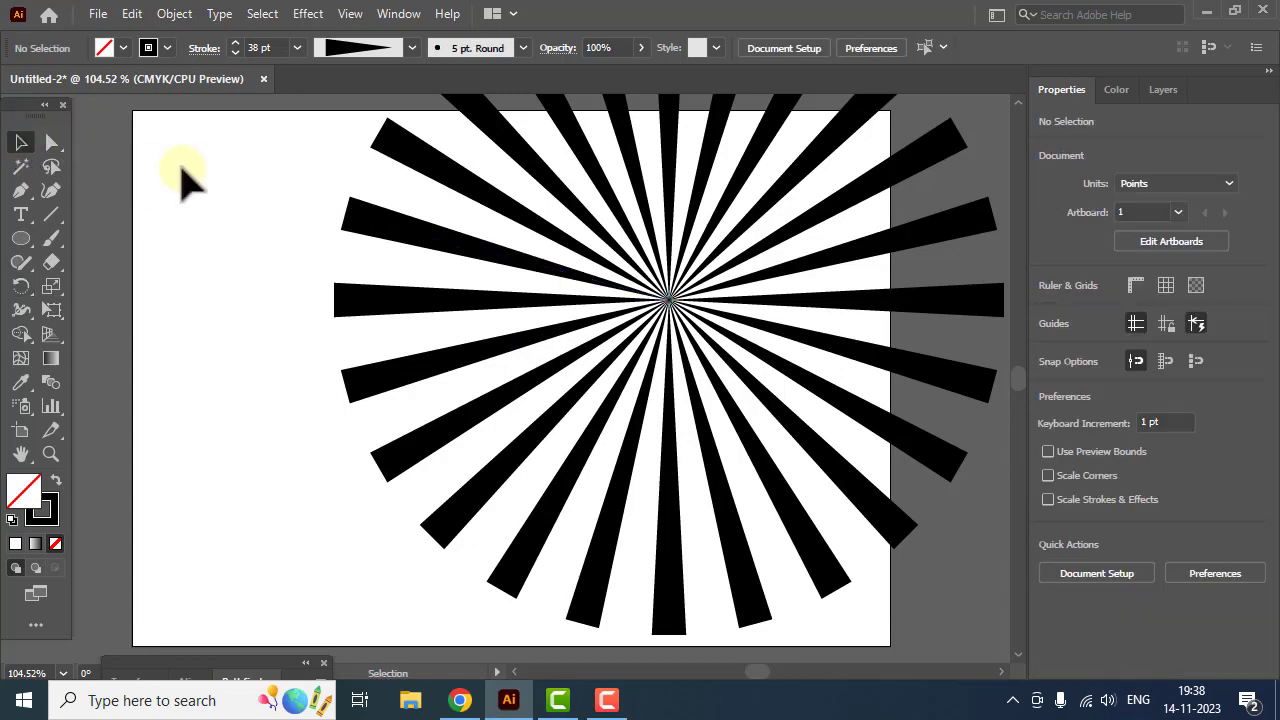
{"action": "key", "text": "ctrl+a"}
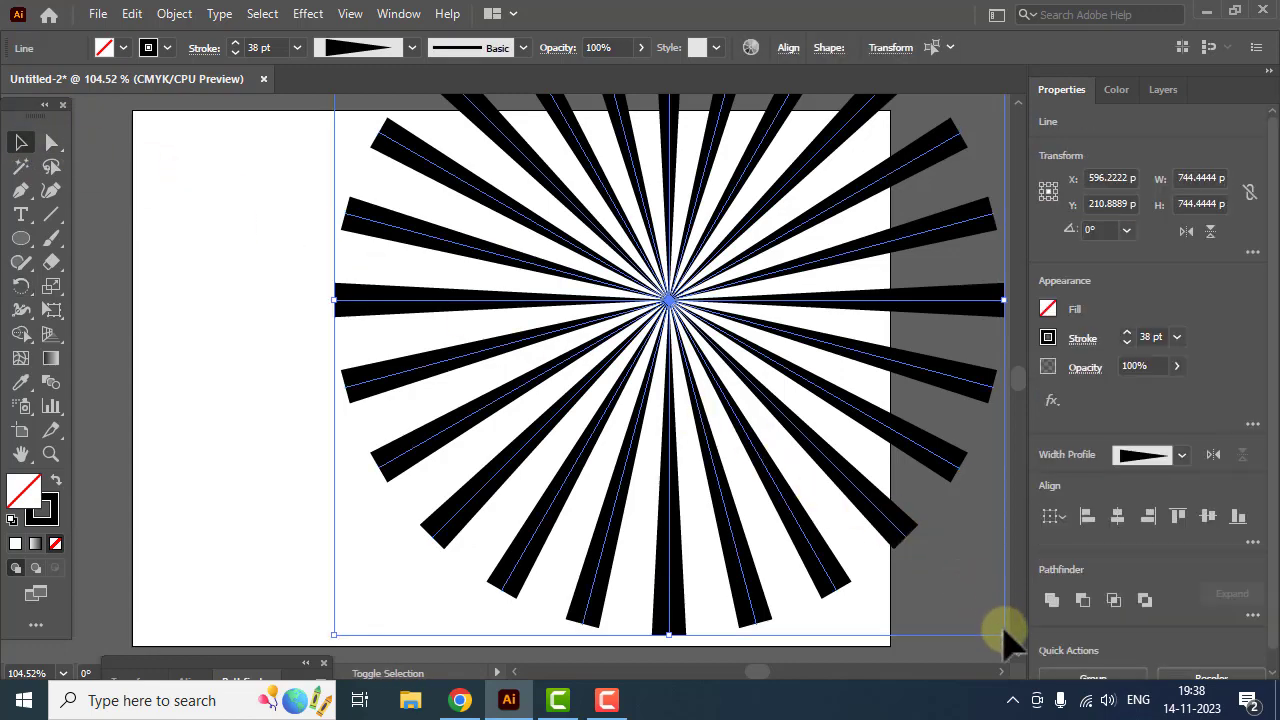
{"action": "left_click_drag", "start_coordinate": [1005, 637], "coordinate": [452, 232]}
{"action": "mouse_move", "coordinate": [452, 180]}
{"action": "left_mouse_down"}
{"action": "mouse_move", "coordinate": [449, 286]}
{"action": "mouse_move", "coordinate": [509, 468]}
{"action": "mouse_move", "coordinate": [502, 440]}
{"action": "left_mouse_up"}
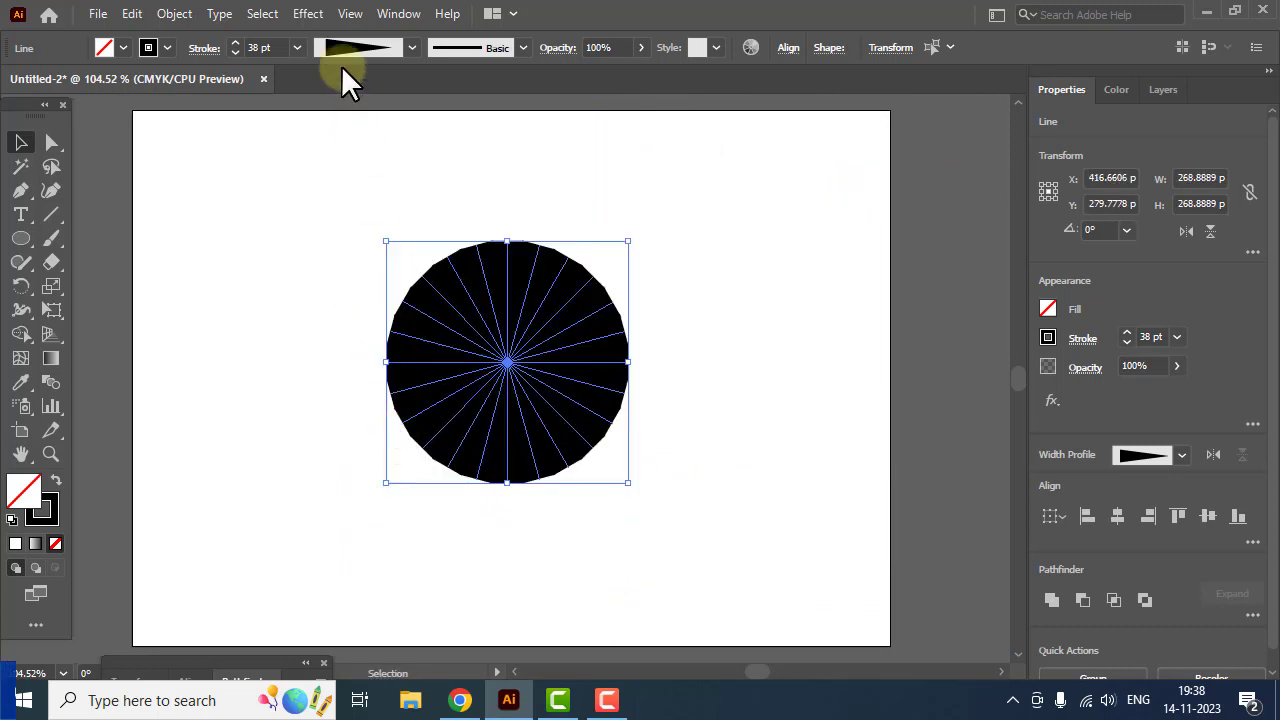
Step: Set the stroke weight of all the selected rays to 28 pt
{"action": "left_click", "coordinate": [269, 46]}
{"action": "key", "text": "Down"}
{"action": "key", "text": "Down"}
{"action": "key", "text": "Down"}
{"action": "key", "text": "Down"}
{"action": "key", "text": "Down"}
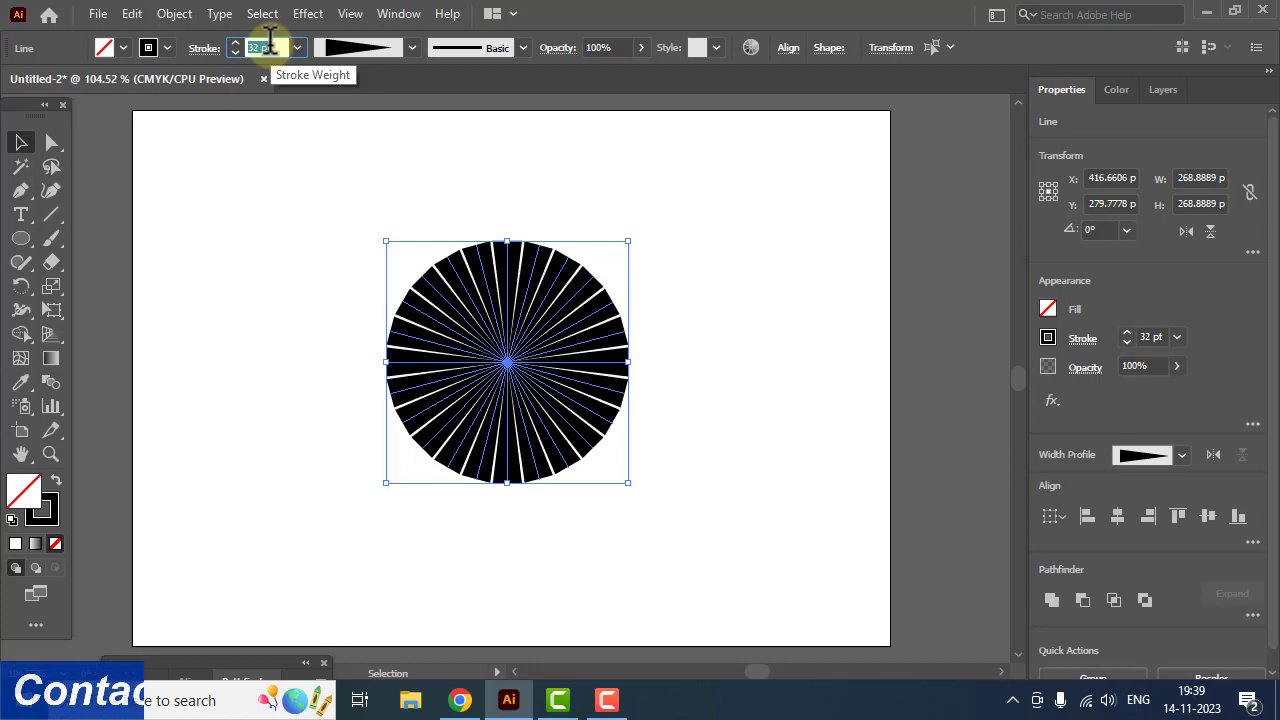
{"action": "key", "text": "Down"}
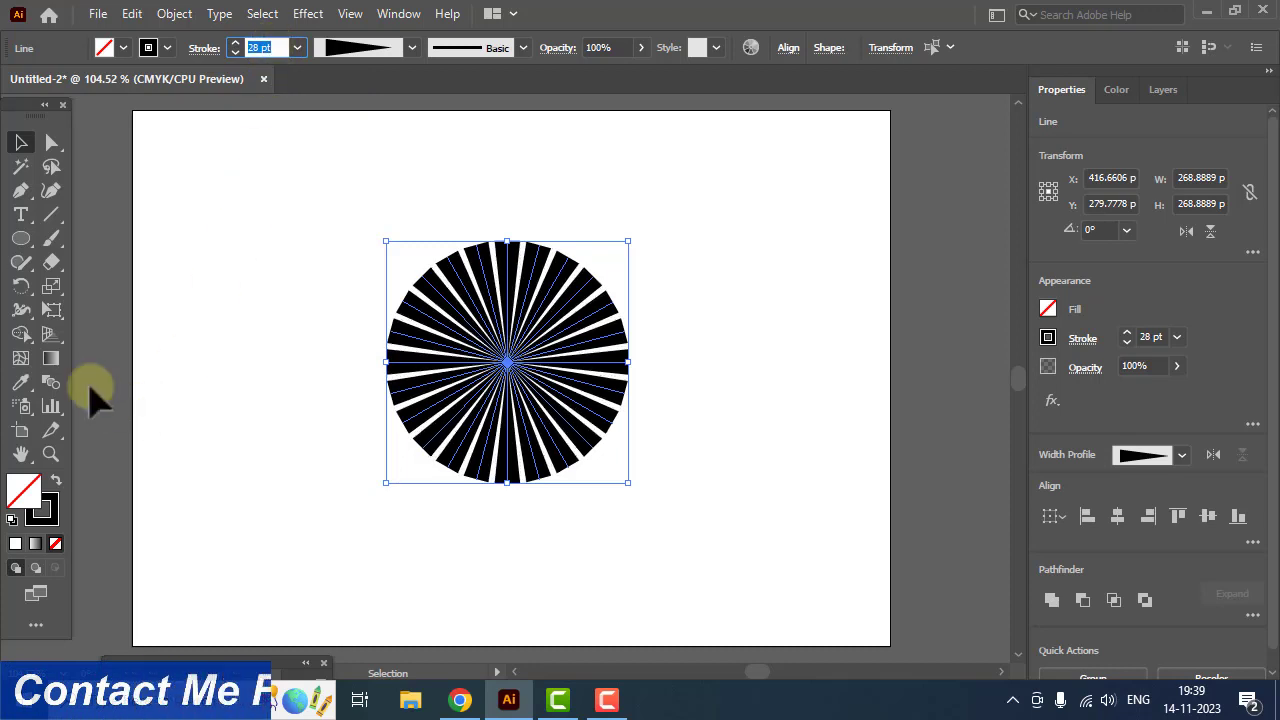
Step: Change the stroke color of all the selected rays to red and deselect them
{"action": "left_click", "coordinate": [160, 45]}
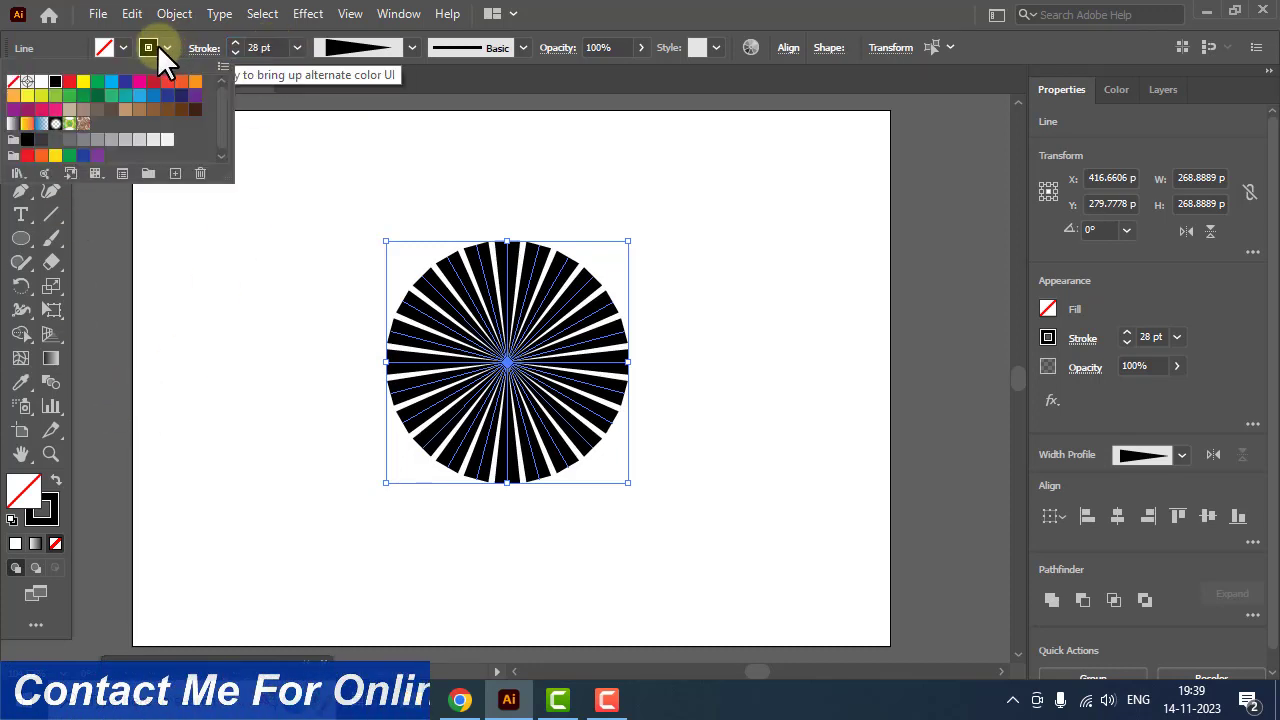
{"action": "left_click", "coordinate": [69, 83]}
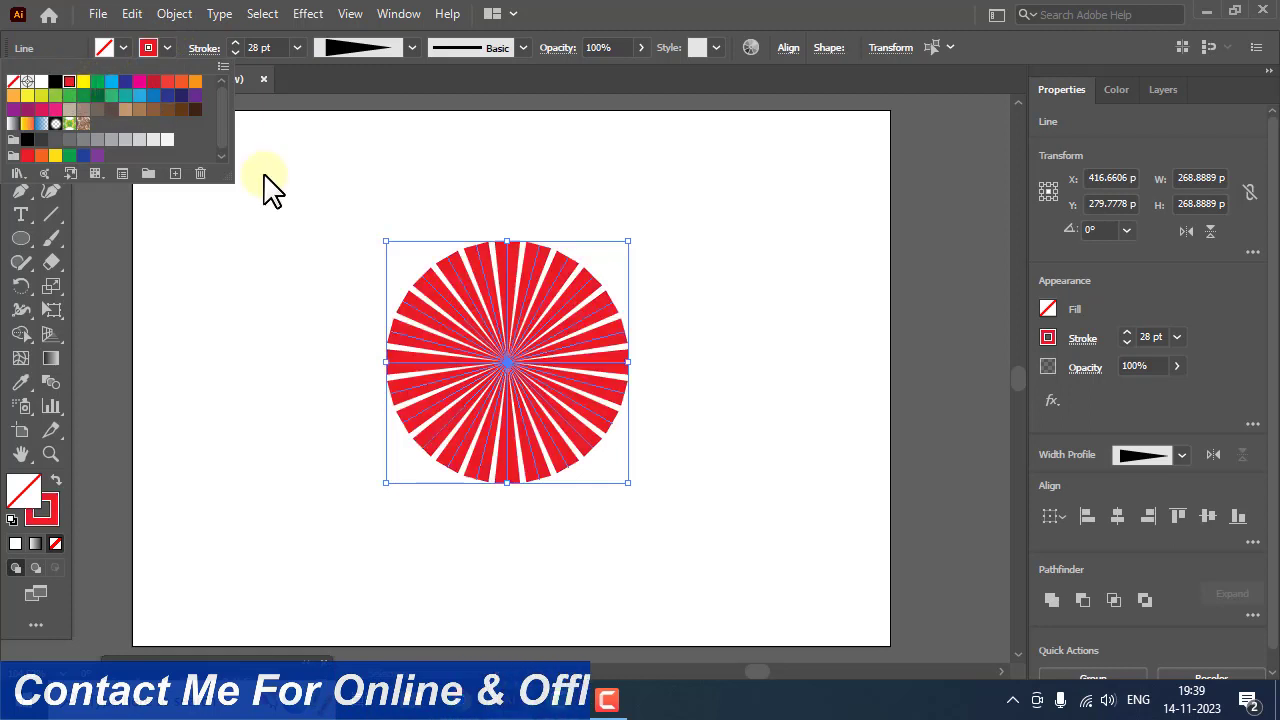
{"action": "left_click", "coordinate": [376, 200]}
{"action": "left_click_drag", "start_coordinate": [314, 184], "coordinate": [820, 588]}
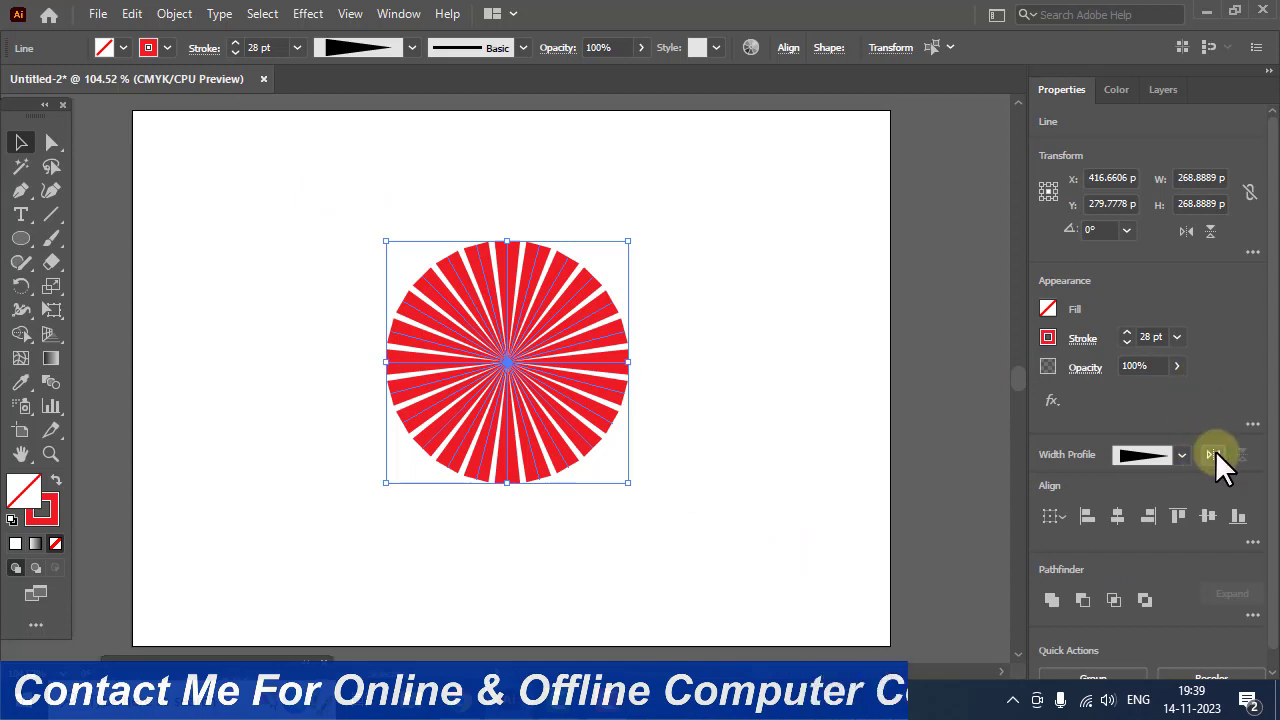
{"action": "left_click", "coordinate": [452, 214]}
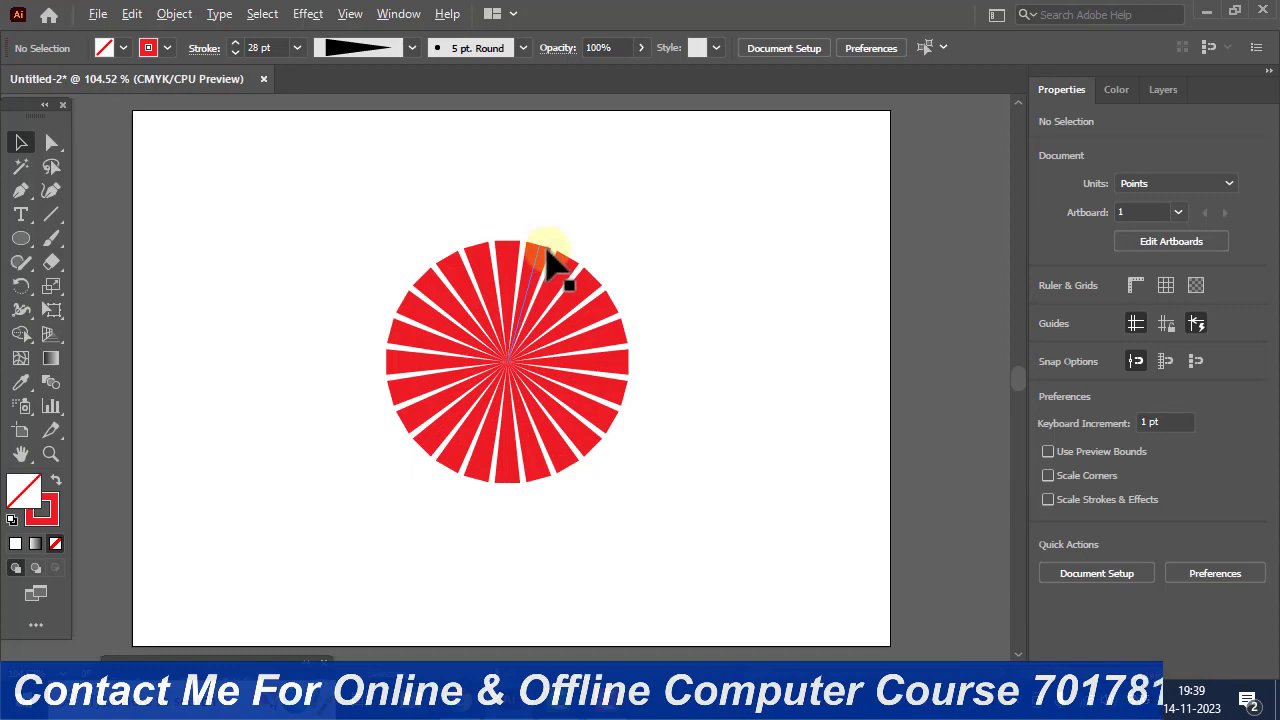
Step: Select all the rays and flip their width profile along the stroke so they taper outward, comparing both directions
{"action": "scroll", "coordinate": [555, 265], "scroll_direction": "up", "scroll_amount": 2}
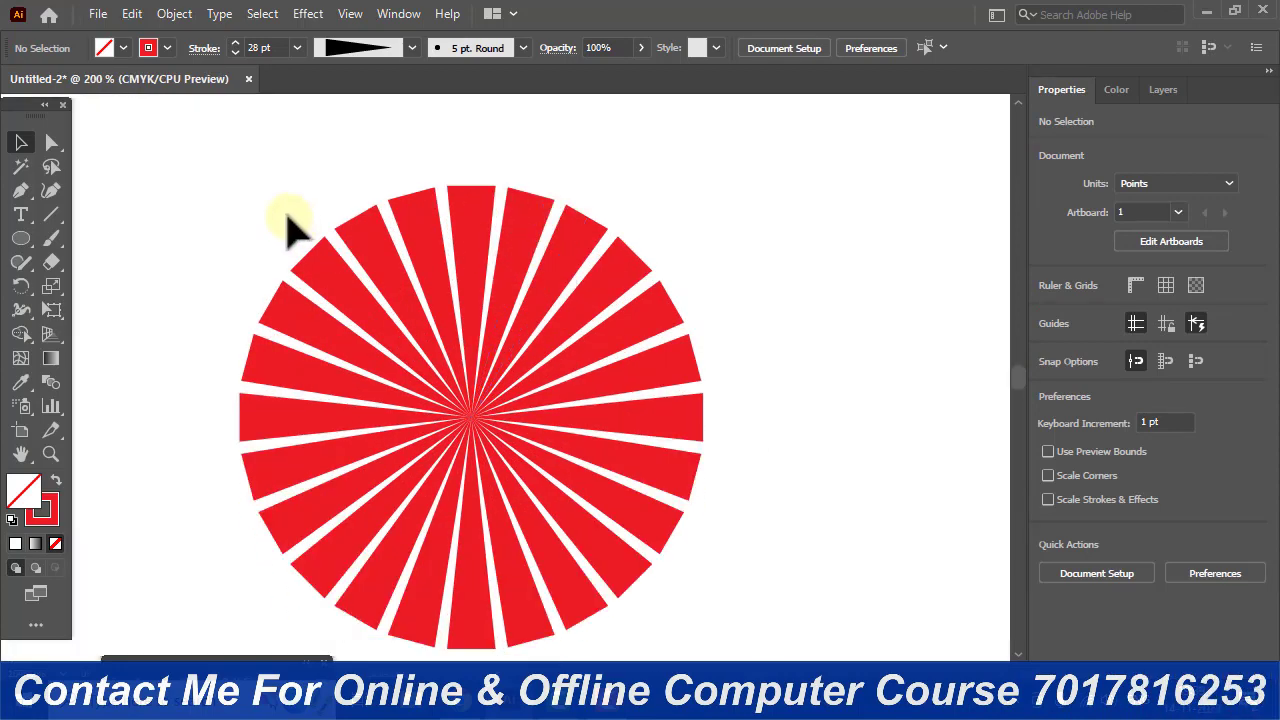
{"action": "left_click_drag", "start_coordinate": [171, 166], "coordinate": [777, 443]}
{"action": "scroll", "coordinate": [778, 440], "scroll_direction": "up", "scroll_amount": 4}
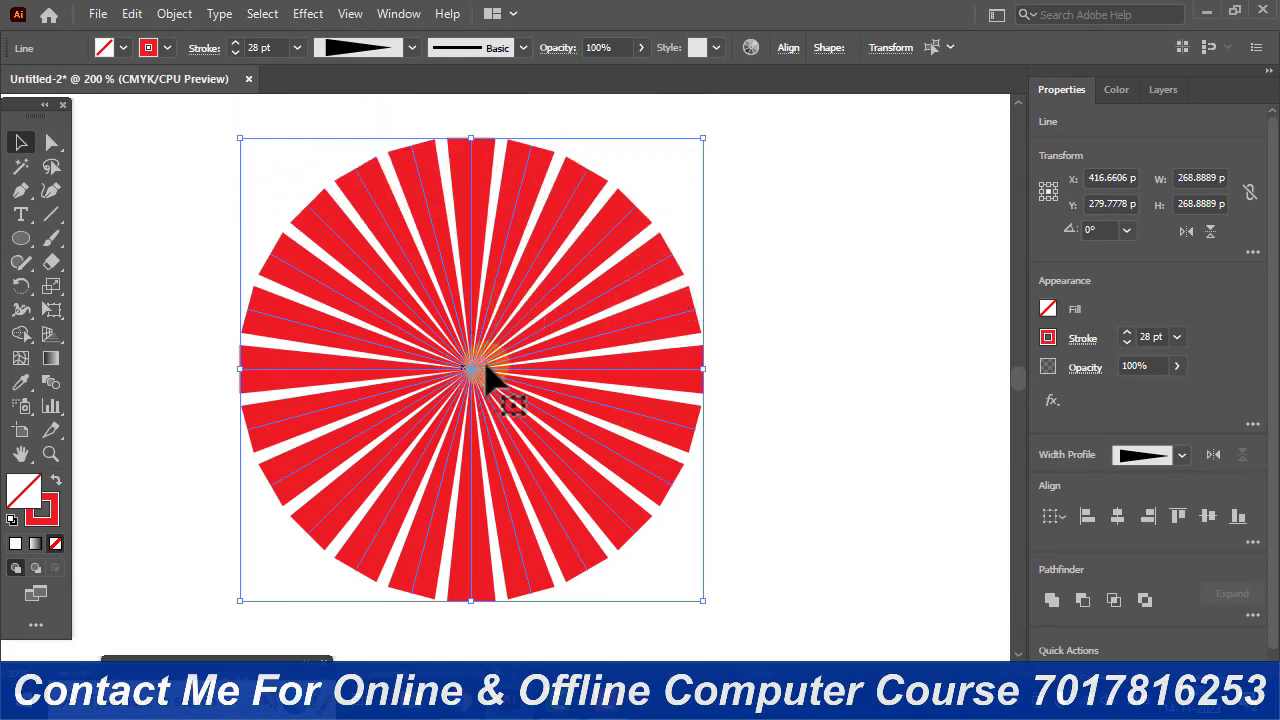
{"action": "left_click", "coordinate": [1213, 454]}
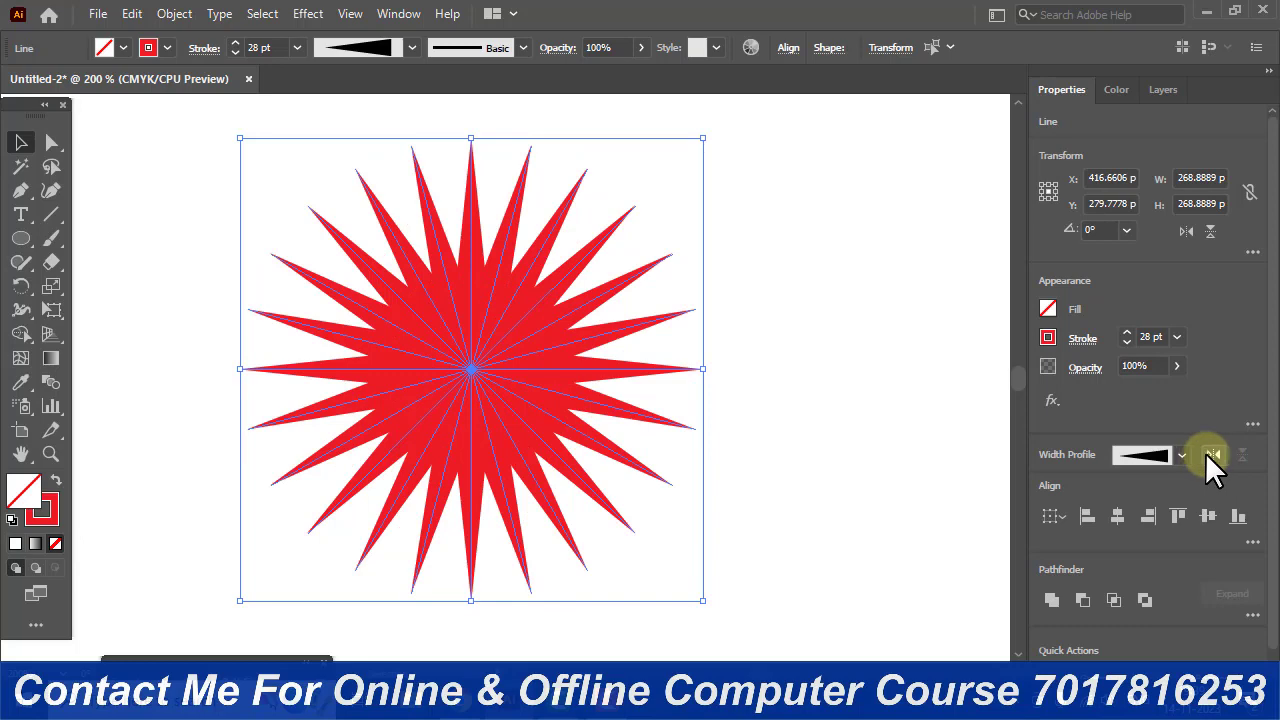
{"action": "left_click", "coordinate": [1208, 454]}
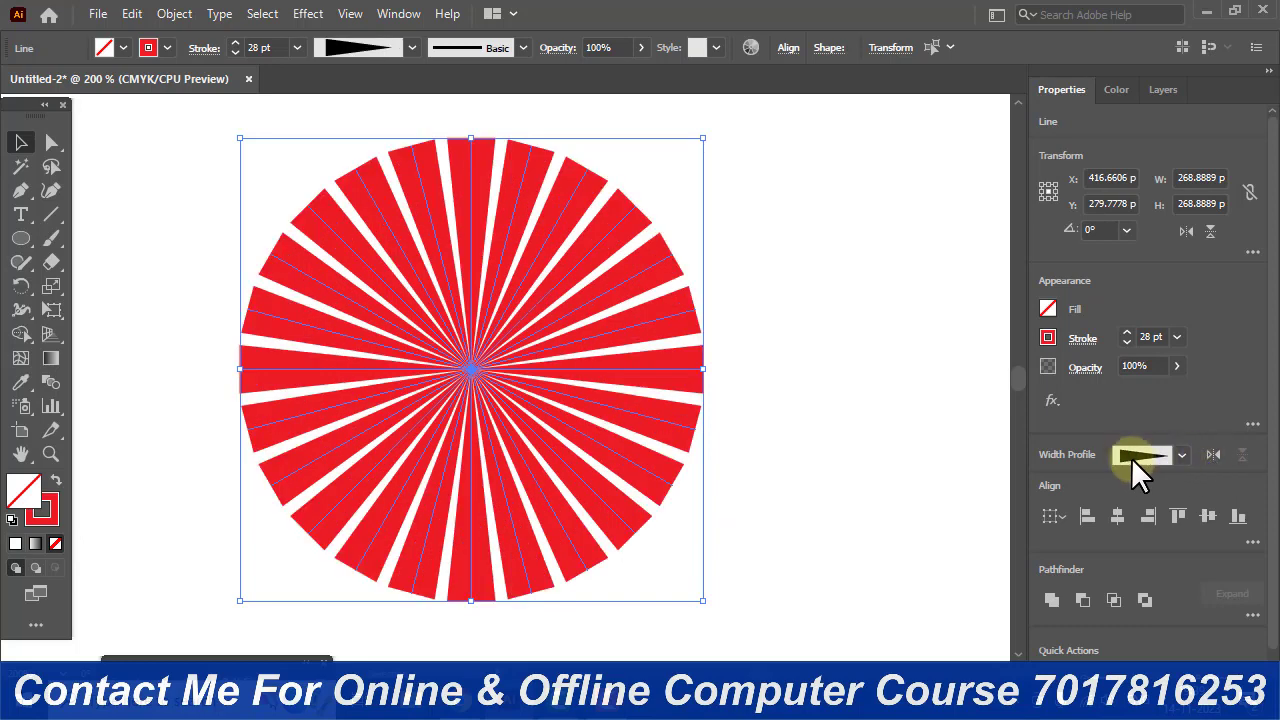
{"action": "left_click", "coordinate": [1213, 454]}
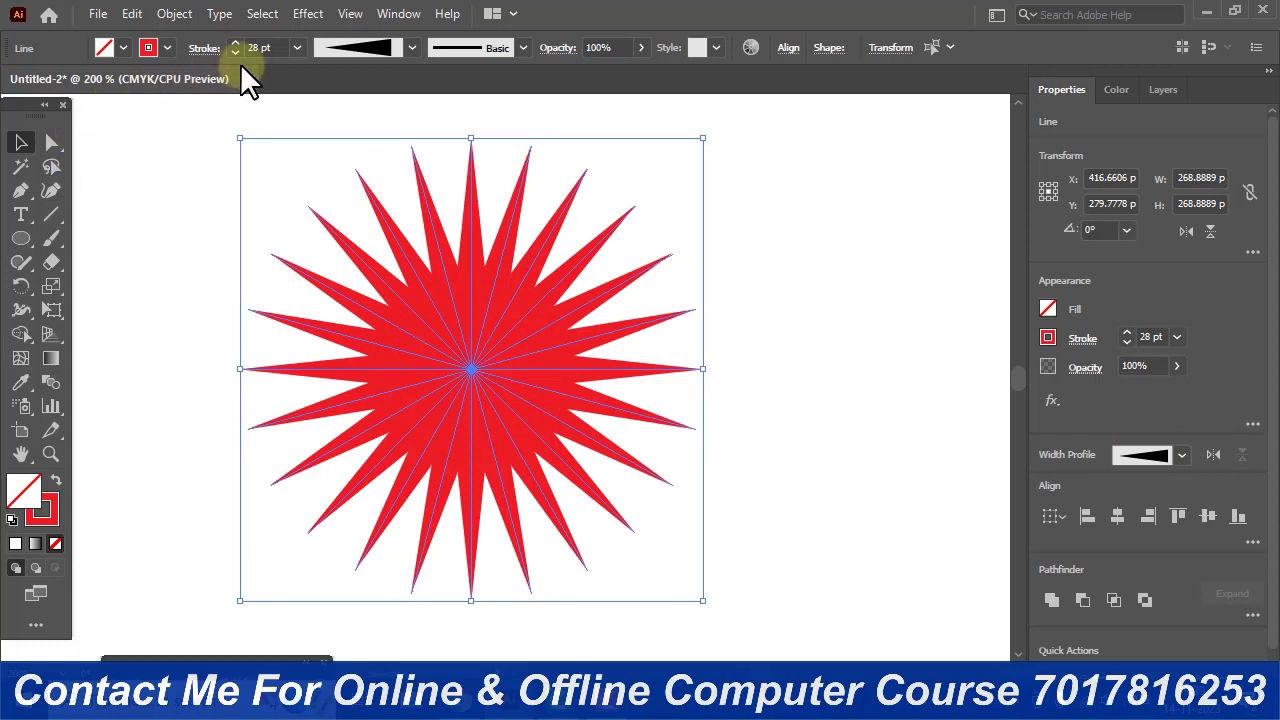
Step: Increase the stroke weight of the outward-pointing rays to 178 pt and deselect them
{"action": "left_click", "coordinate": [273, 46]}
{"action": "scroll", "coordinate": [273, 46], "scroll_direction": "up", "scroll_amount": 15}
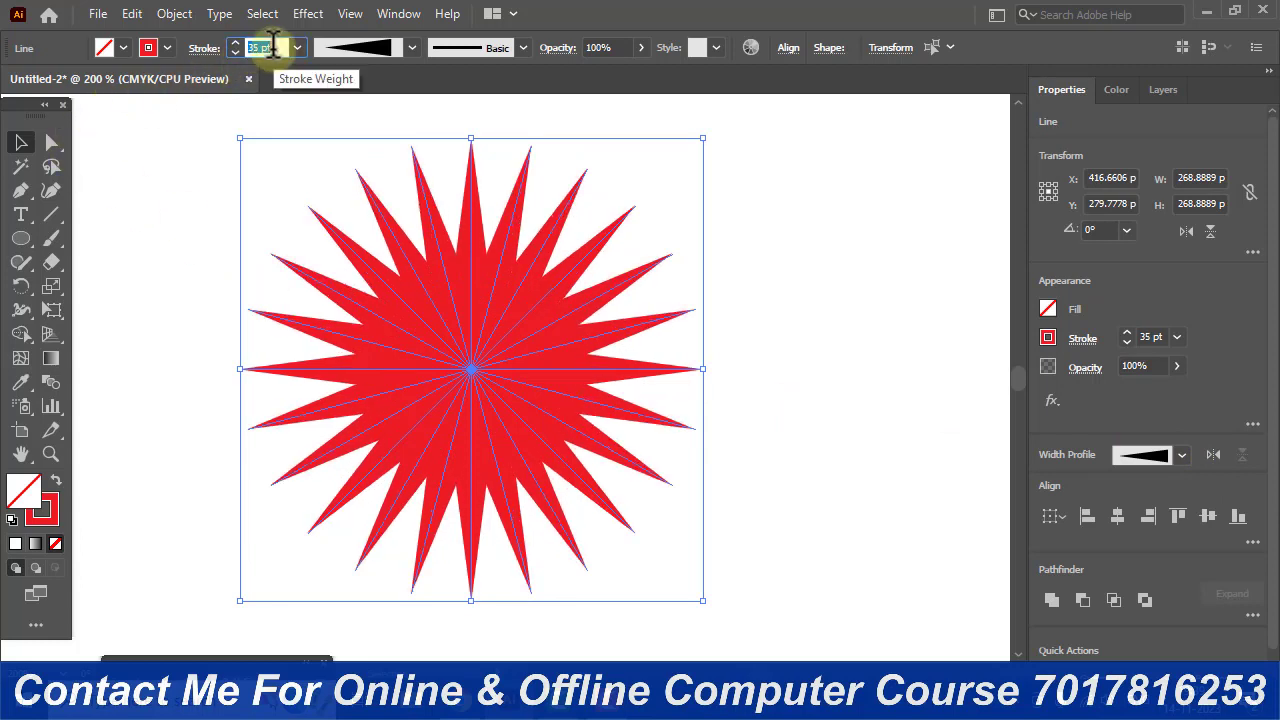
{"action": "scroll", "coordinate": [273, 46], "scroll_direction": "up", "scroll_amount": 20}
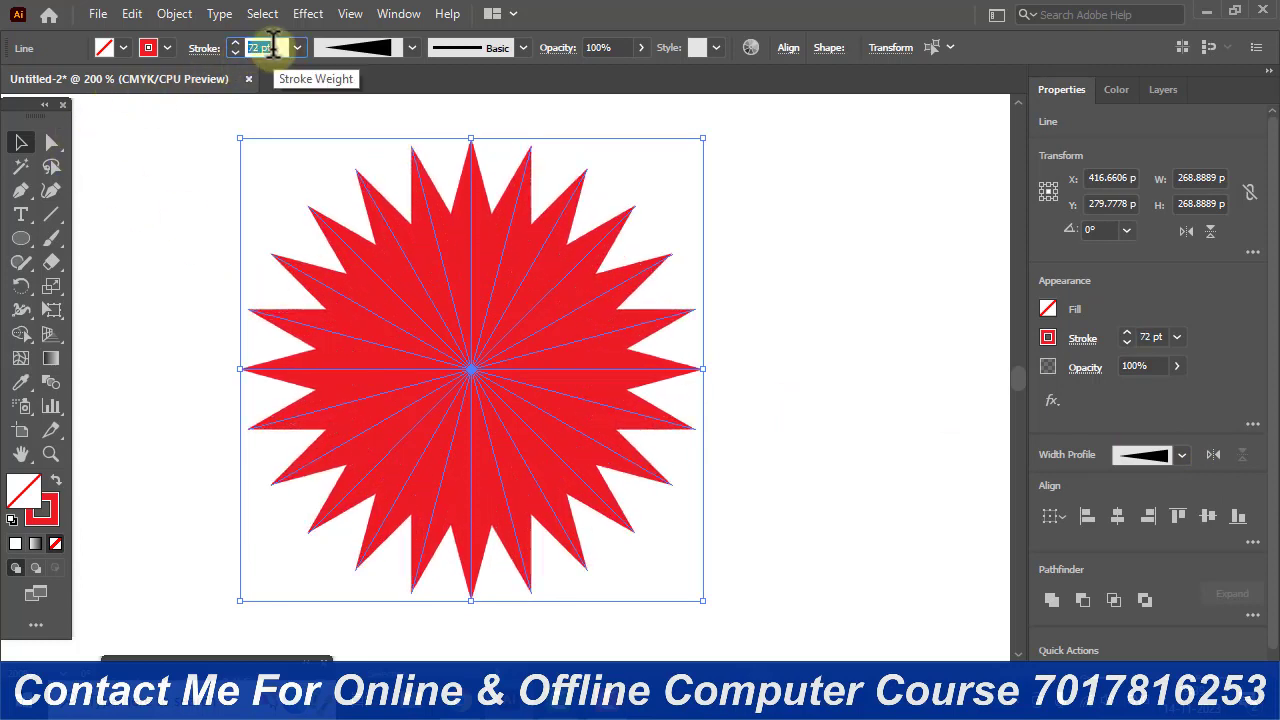
{"action": "scroll", "coordinate": [273, 46], "scroll_direction": "up", "scroll_amount": 20}
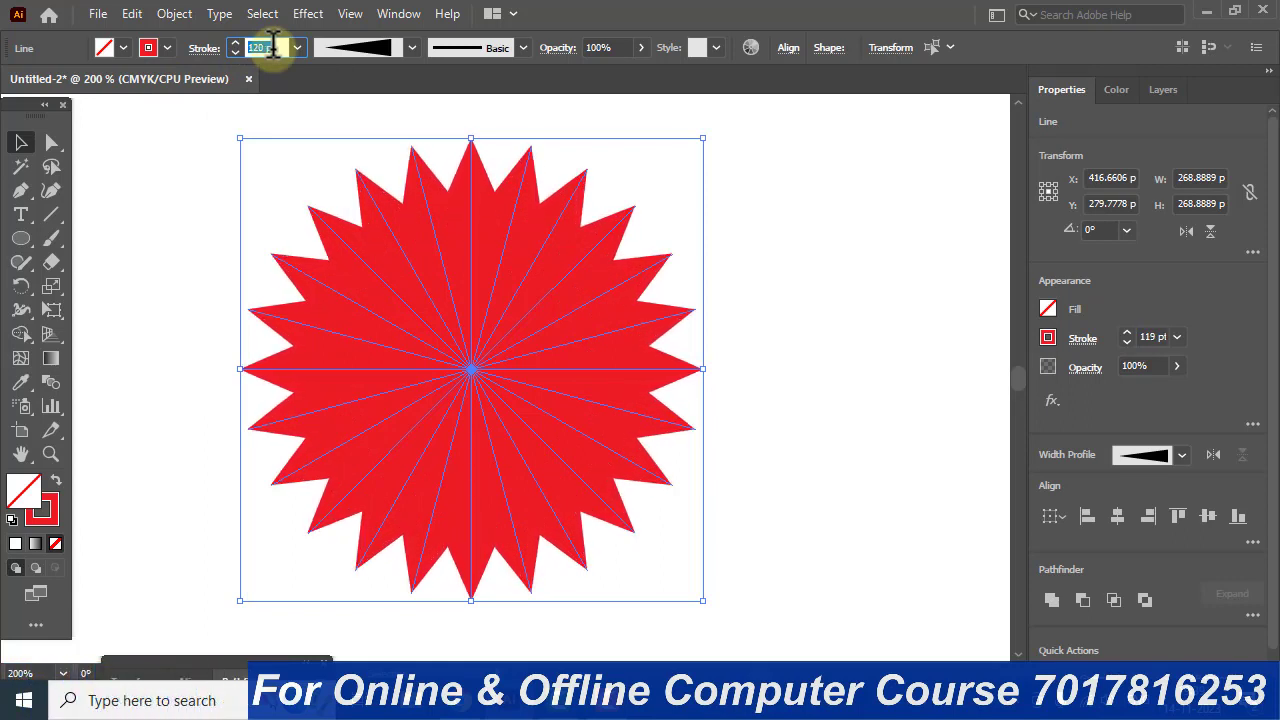
{"action": "scroll", "coordinate": [273, 46], "scroll_direction": "up", "scroll_amount": 20}
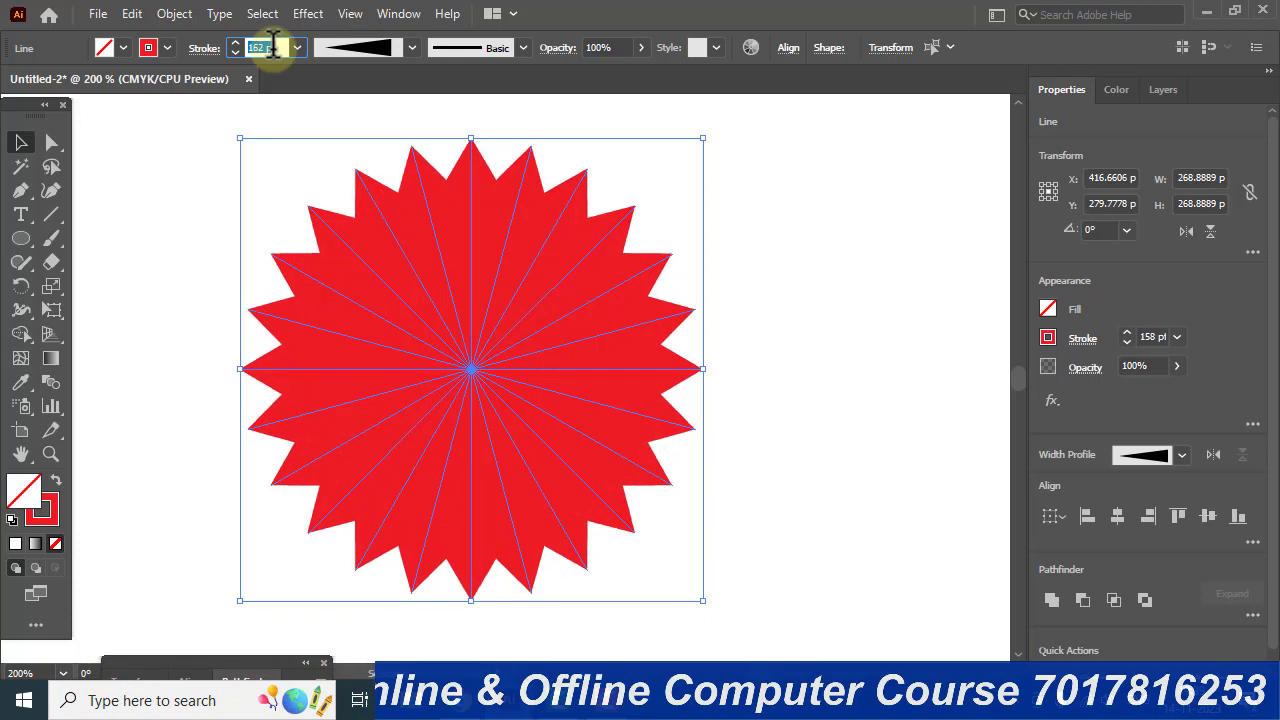
{"action": "scroll", "coordinate": [273, 46], "scroll_direction": "up", "scroll_amount": 16}
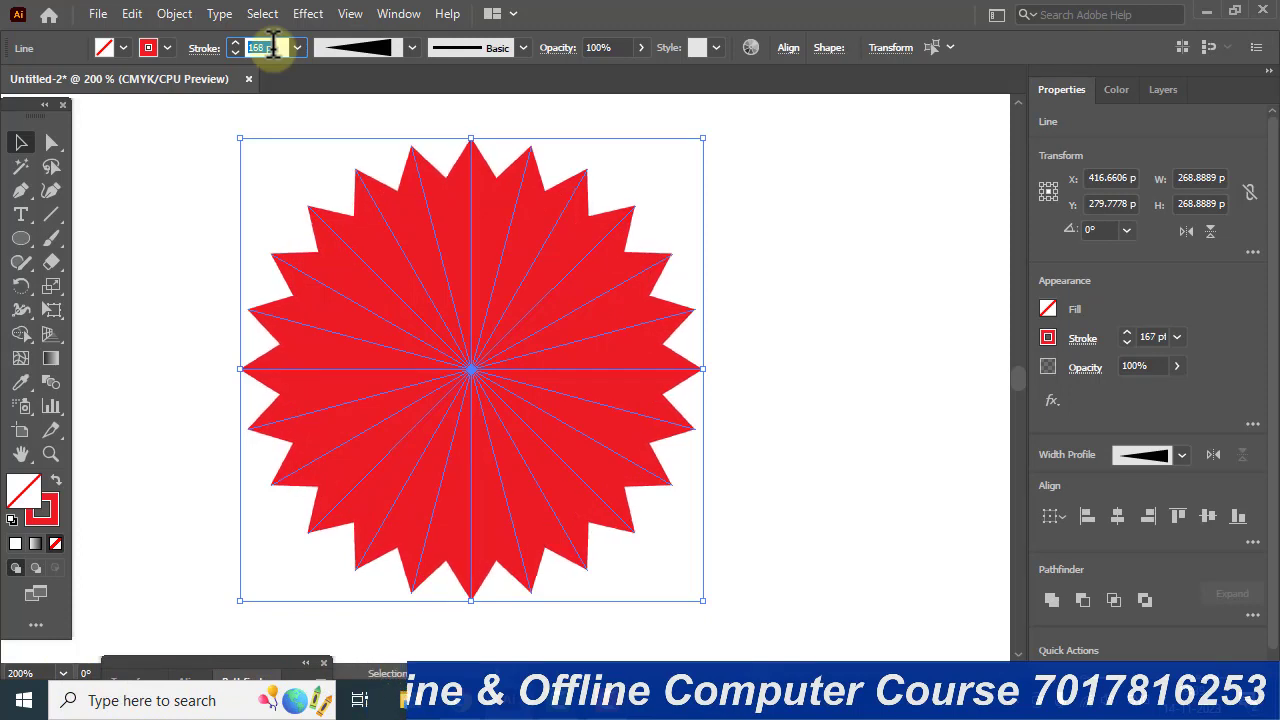
{"action": "left_click", "coordinate": [858, 243]}
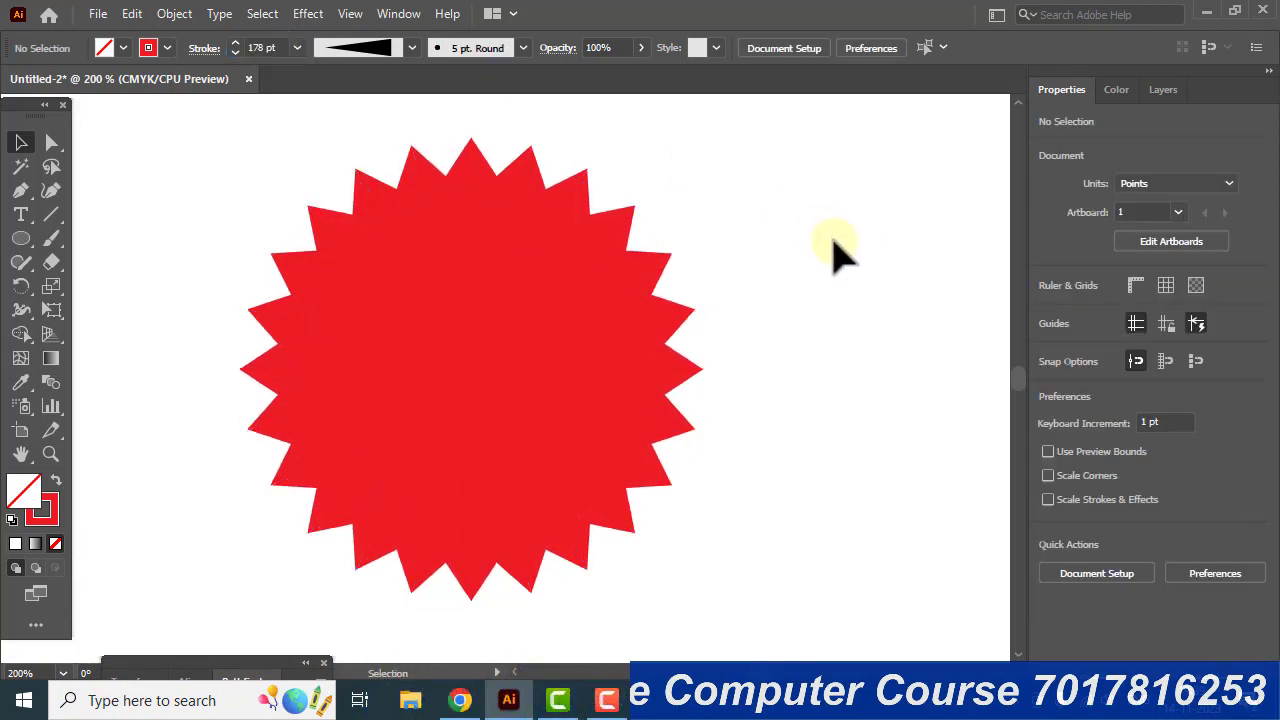
Step: Reduce the stroke weight of all the rays to 14 pt and flip their width profile back to taper toward the center
{"action": "key", "text": "ctrl+a"}
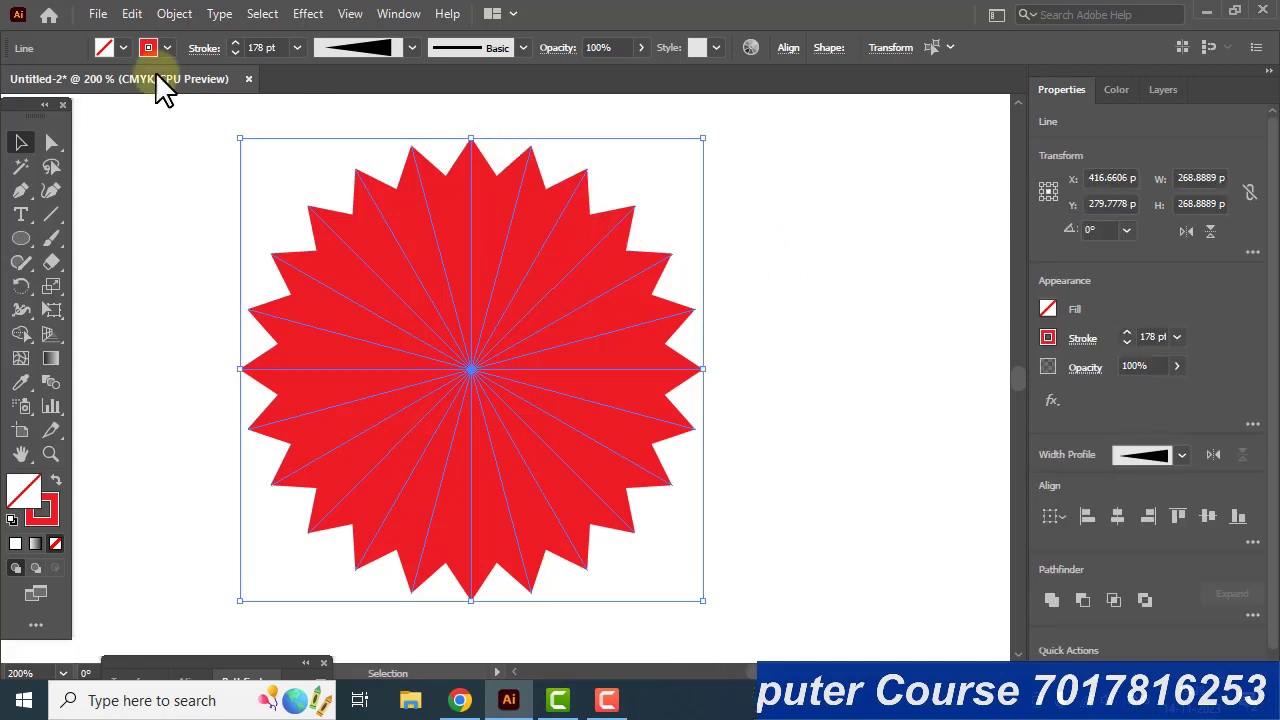
{"action": "left_click", "coordinate": [268, 47]}
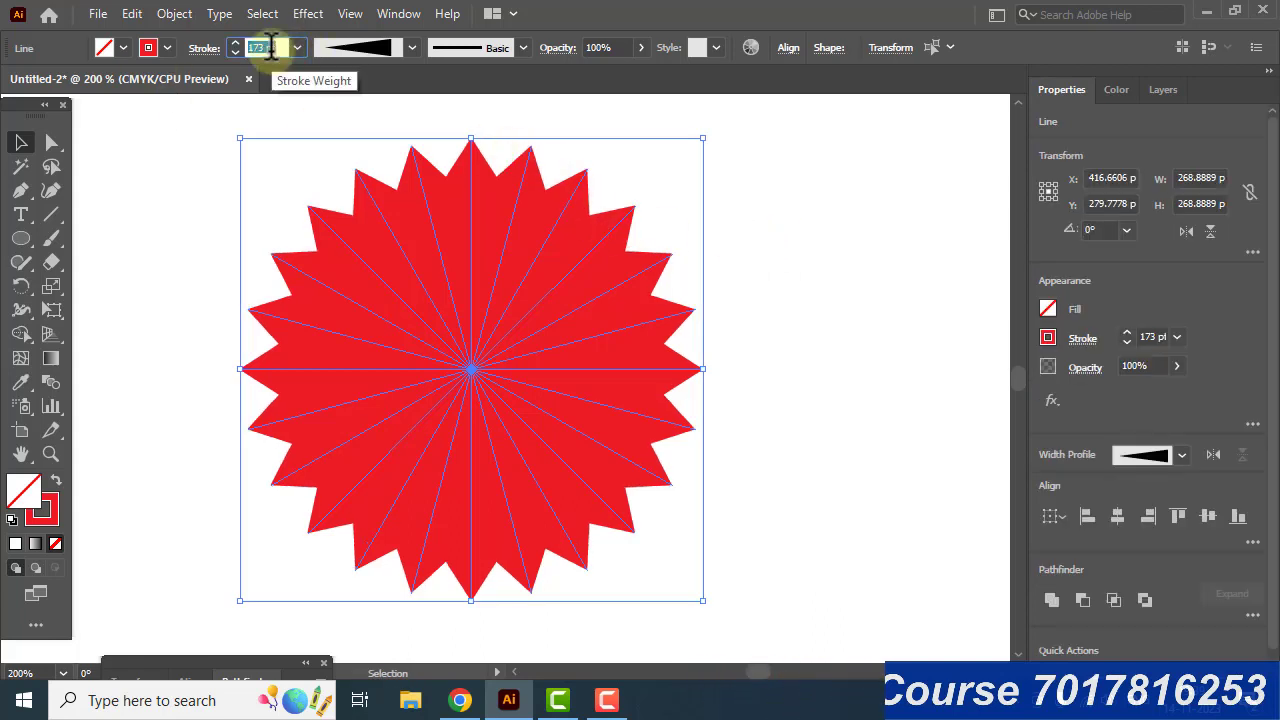
{"action": "scroll", "coordinate": [270, 46], "scroll_direction": "down", "scroll_amount": 17}
{"action": "scroll", "coordinate": [270, 47], "scroll_direction": "down", "scroll_amount": 20}
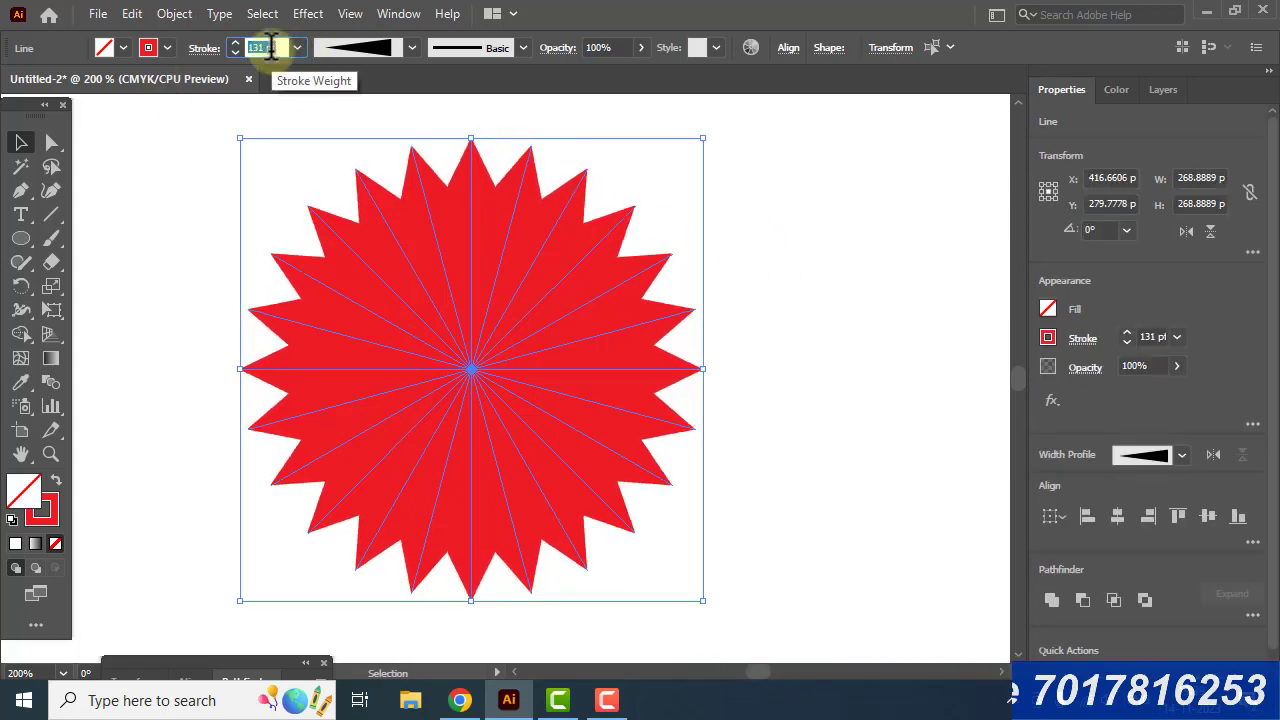
{"action": "left_click", "coordinate": [297, 47]}
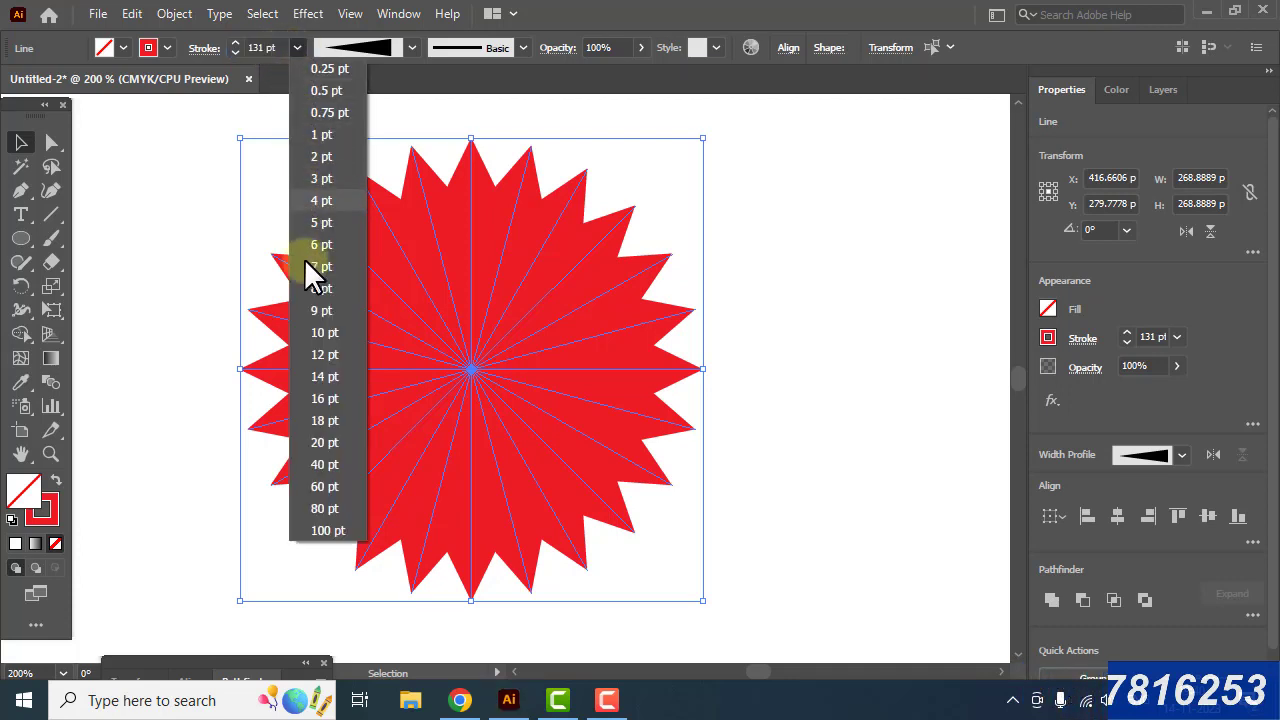
{"action": "left_click", "coordinate": [326, 376]}
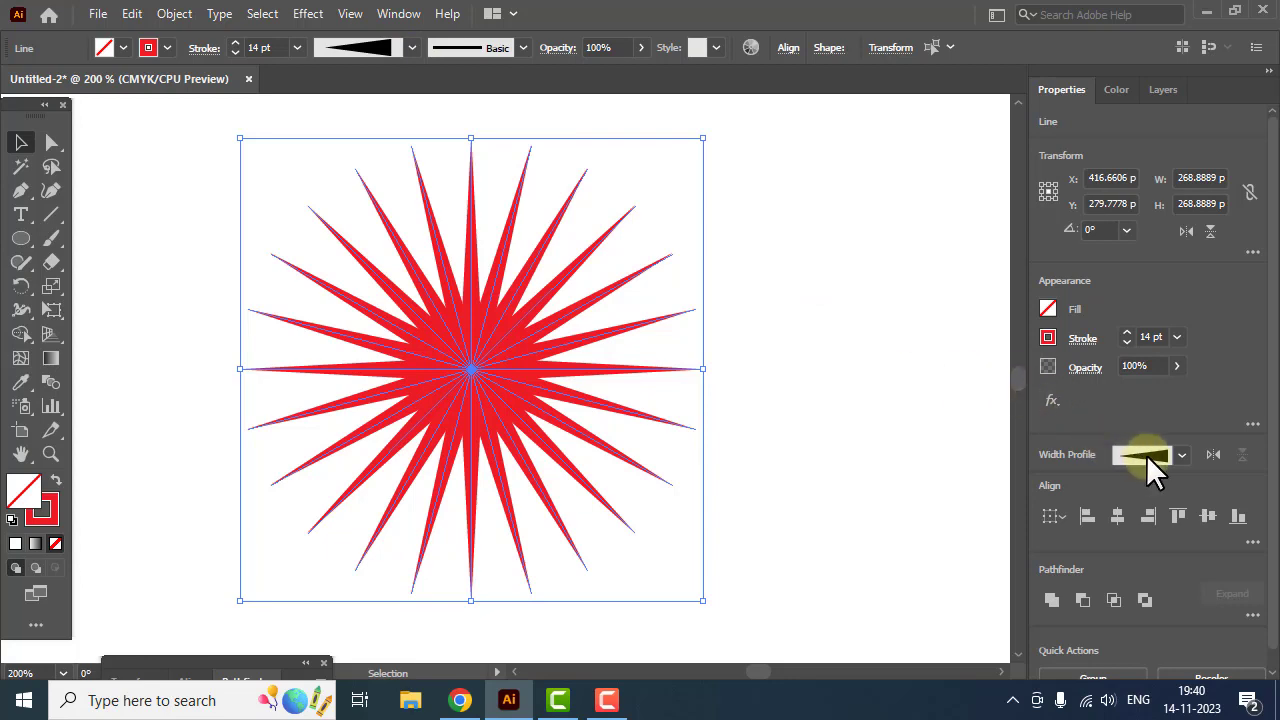
{"action": "left_click", "coordinate": [1212, 453]}
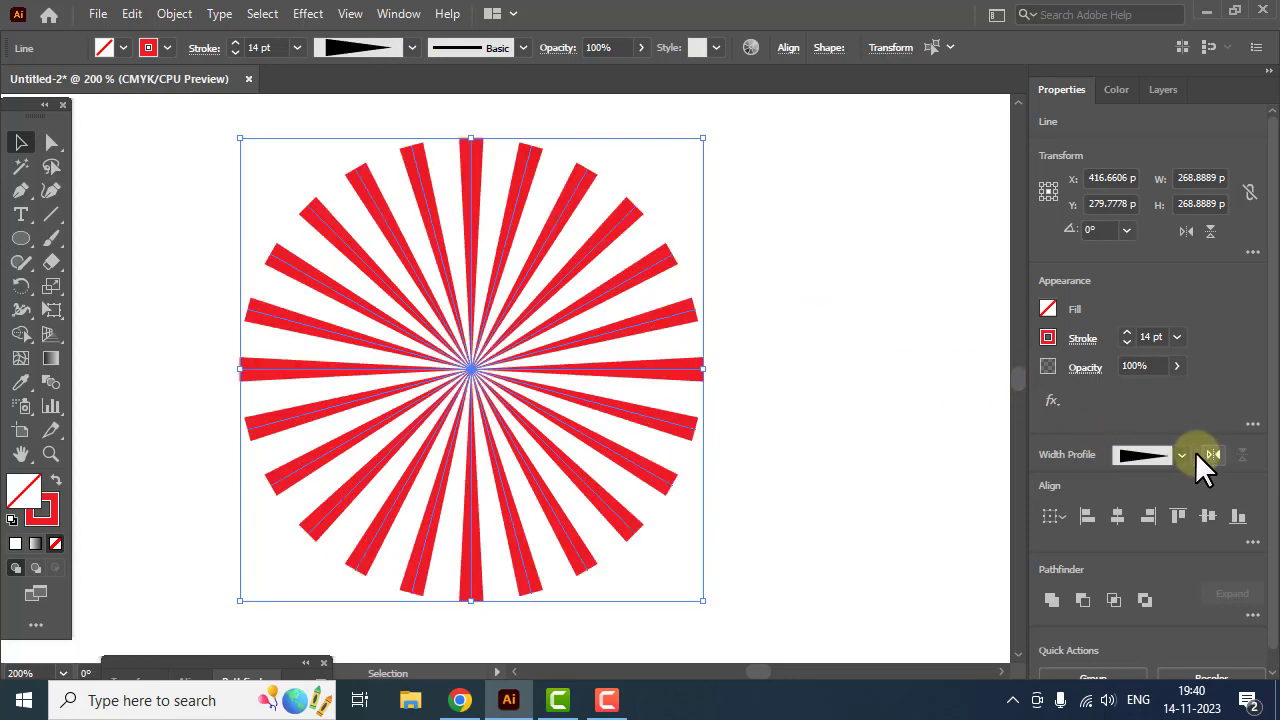
Step: Apply the elliptical Width Profile 1 to all the rays and raise their stroke weight to 20 pt
{"action": "left_click", "coordinate": [415, 48]}
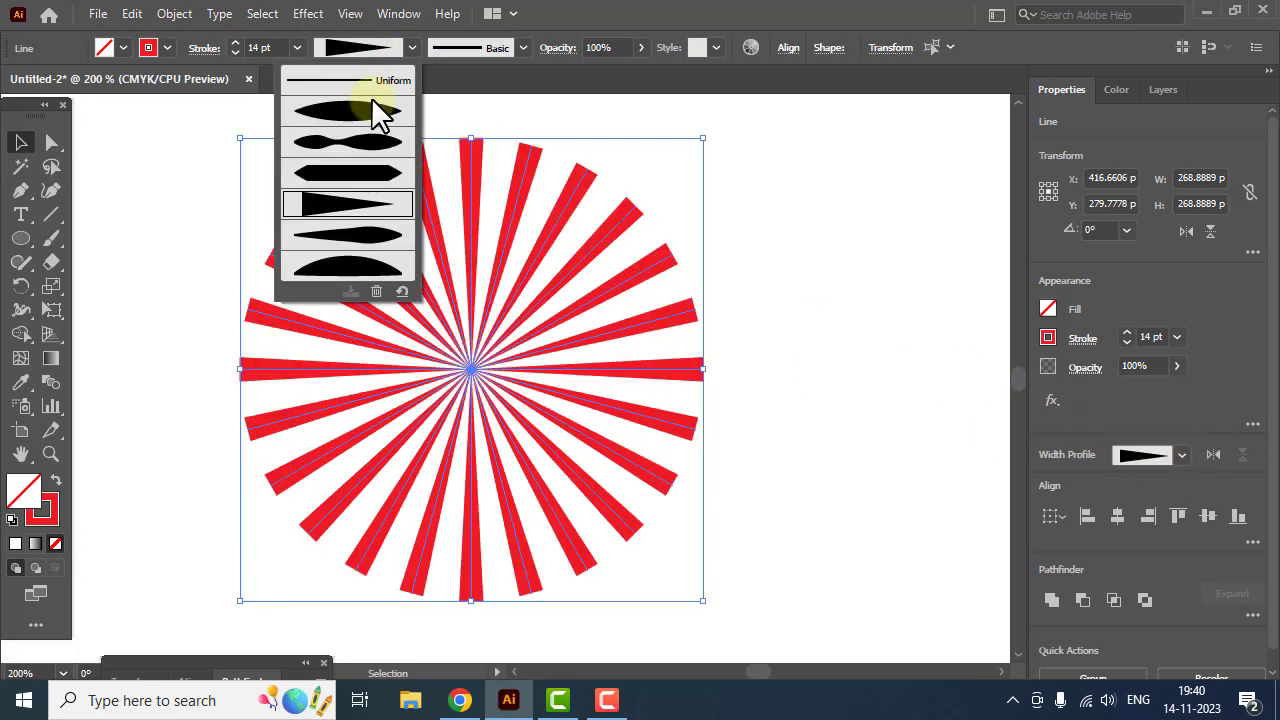
{"action": "left_click", "coordinate": [365, 113]}
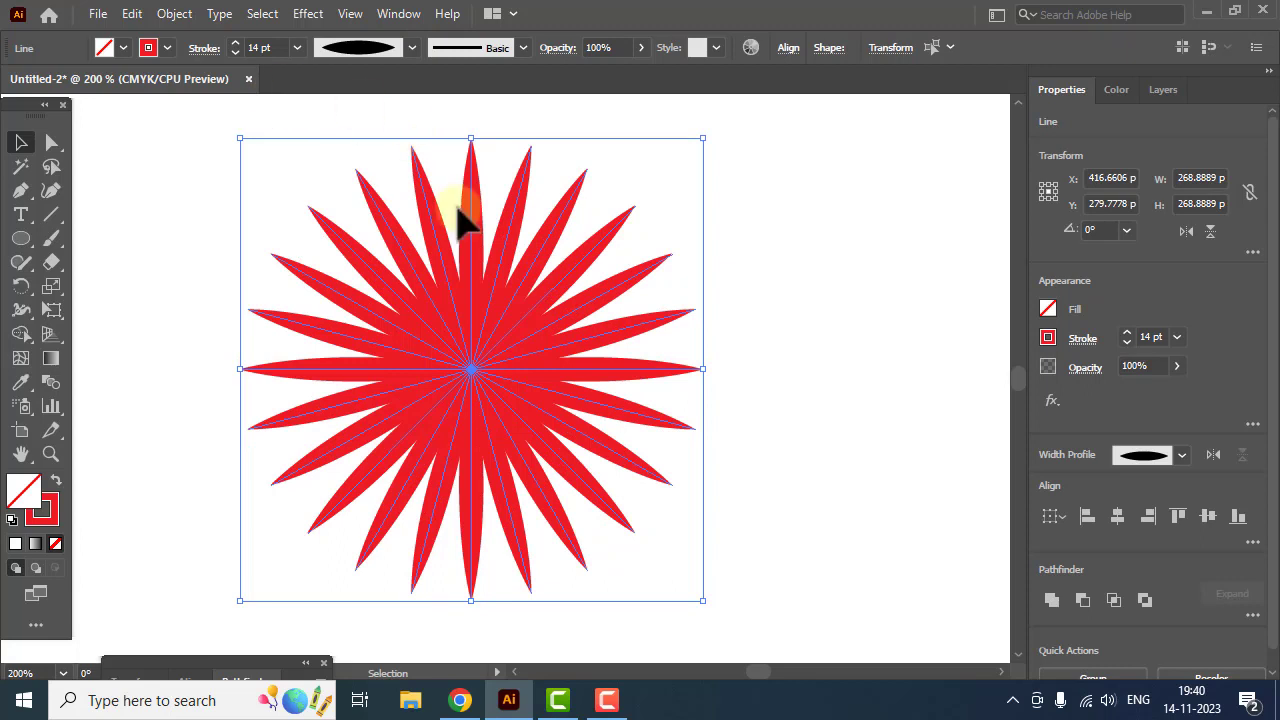
{"action": "scroll", "coordinate": [262, 47], "scroll_direction": "up", "scroll_amount": 6}
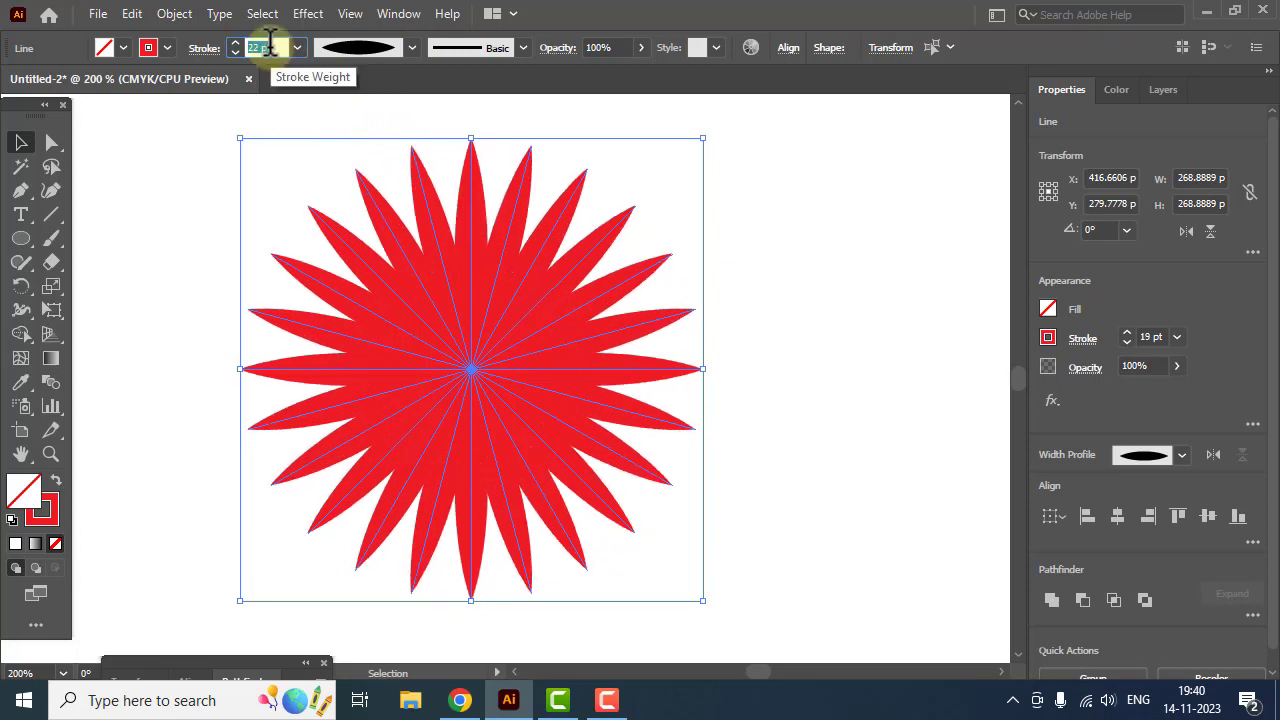
Step: Try Width Profile 3 on the rays with a 22 pt stroke weight, and switch them to Width Profile 5
{"action": "left_click", "coordinate": [413, 47]}
{"action": "left_click", "coordinate": [350, 157]}
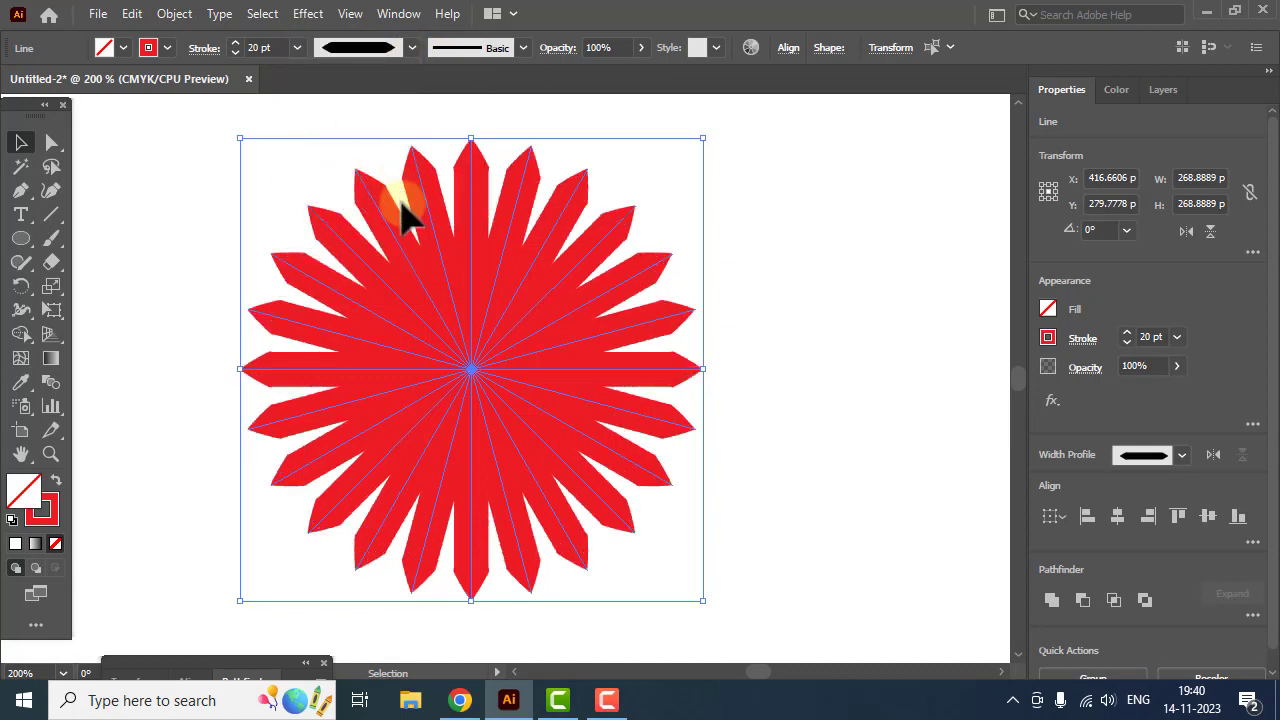
{"action": "scroll", "coordinate": [279, 47], "scroll_direction": "up", "scroll_amount": 12}
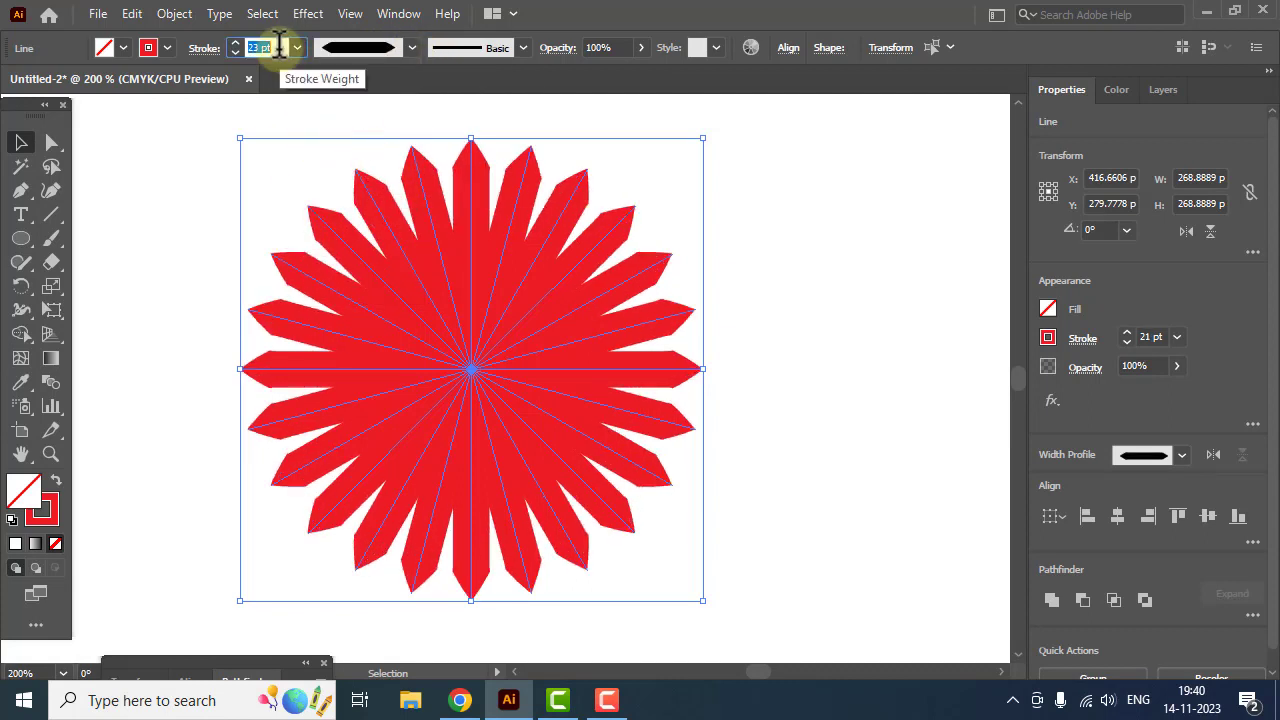
{"action": "scroll", "coordinate": [279, 47], "scroll_direction": "down", "scroll_amount": 11}
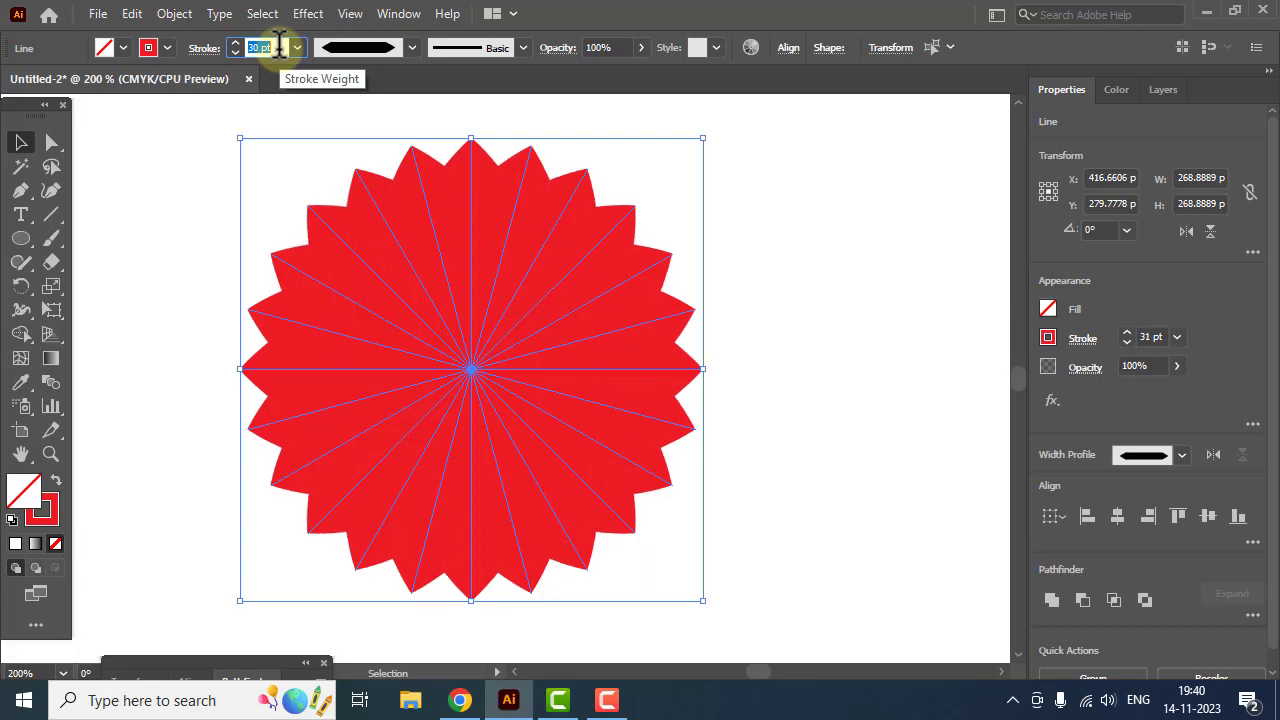
{"action": "scroll", "coordinate": [279, 47], "scroll_direction": "up", "scroll_amount": 1}
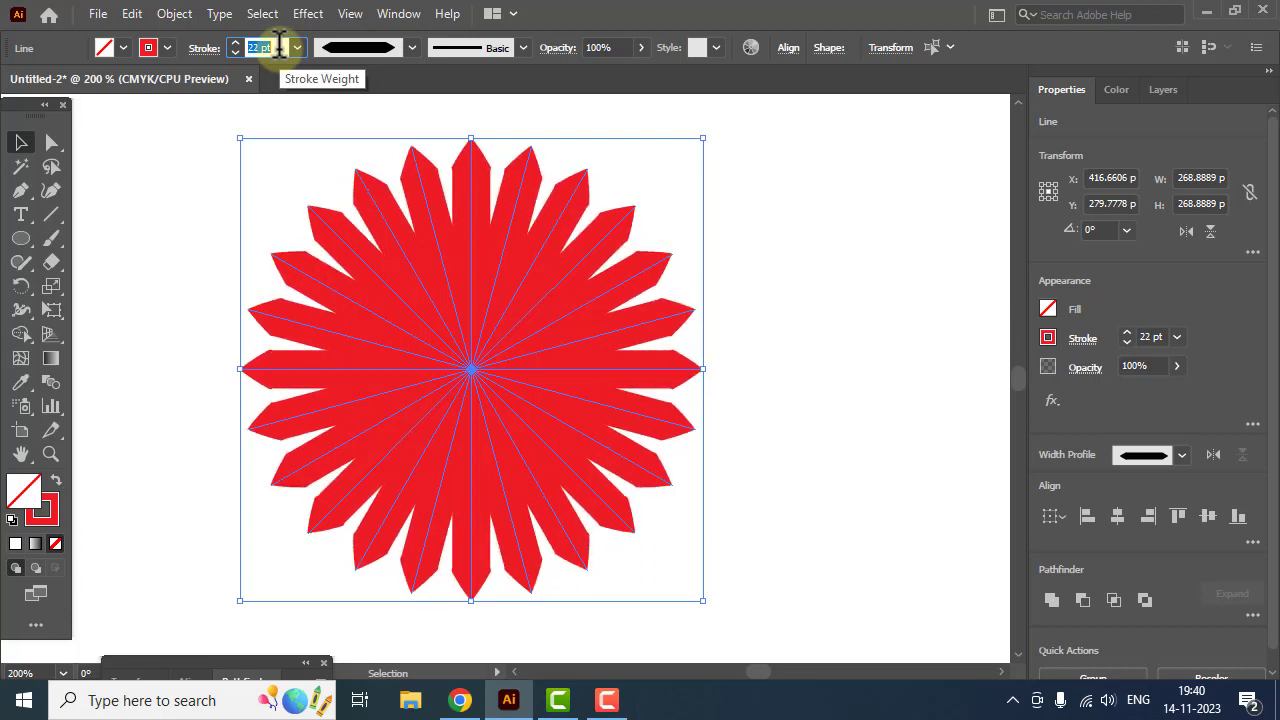
{"action": "left_click", "coordinate": [412, 47]}
{"action": "left_click", "coordinate": [351, 236]}
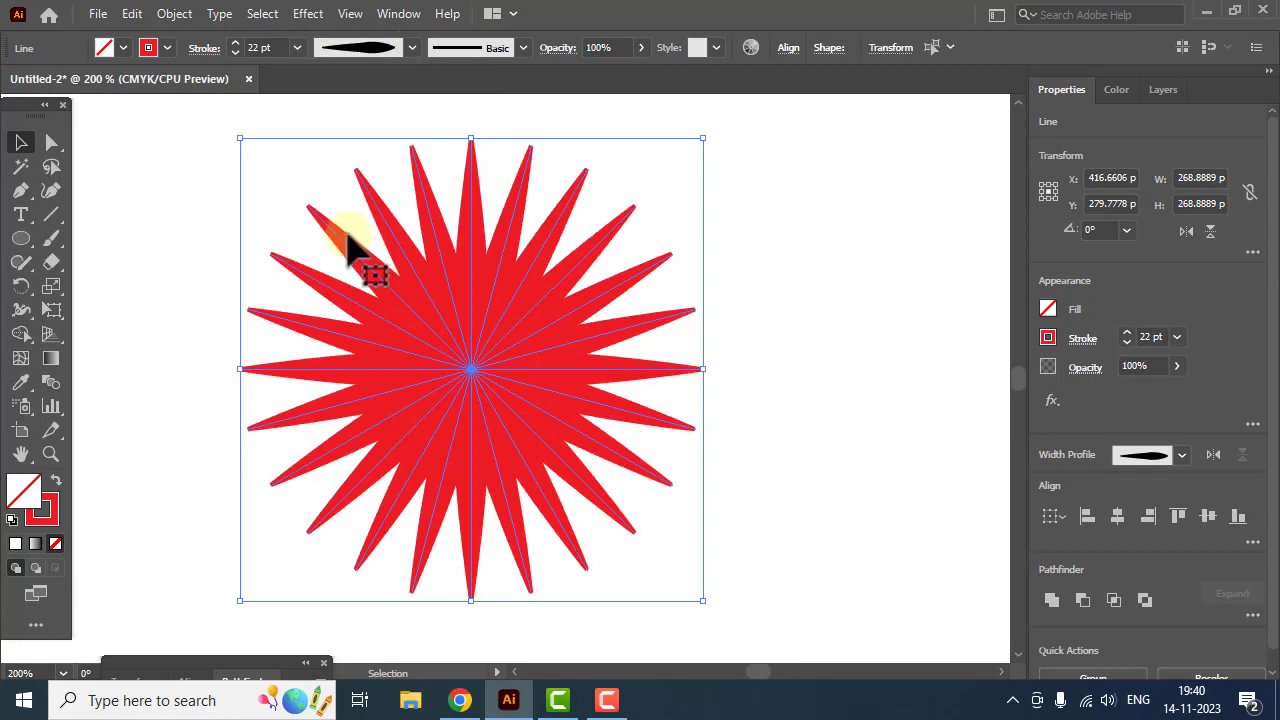
Step: Select all the rays and delete them from the artboard
{"action": "left_click", "coordinate": [206, 200]}
{"action": "key", "text": "ctrl+a"}
{"action": "key", "text": "Delete"}
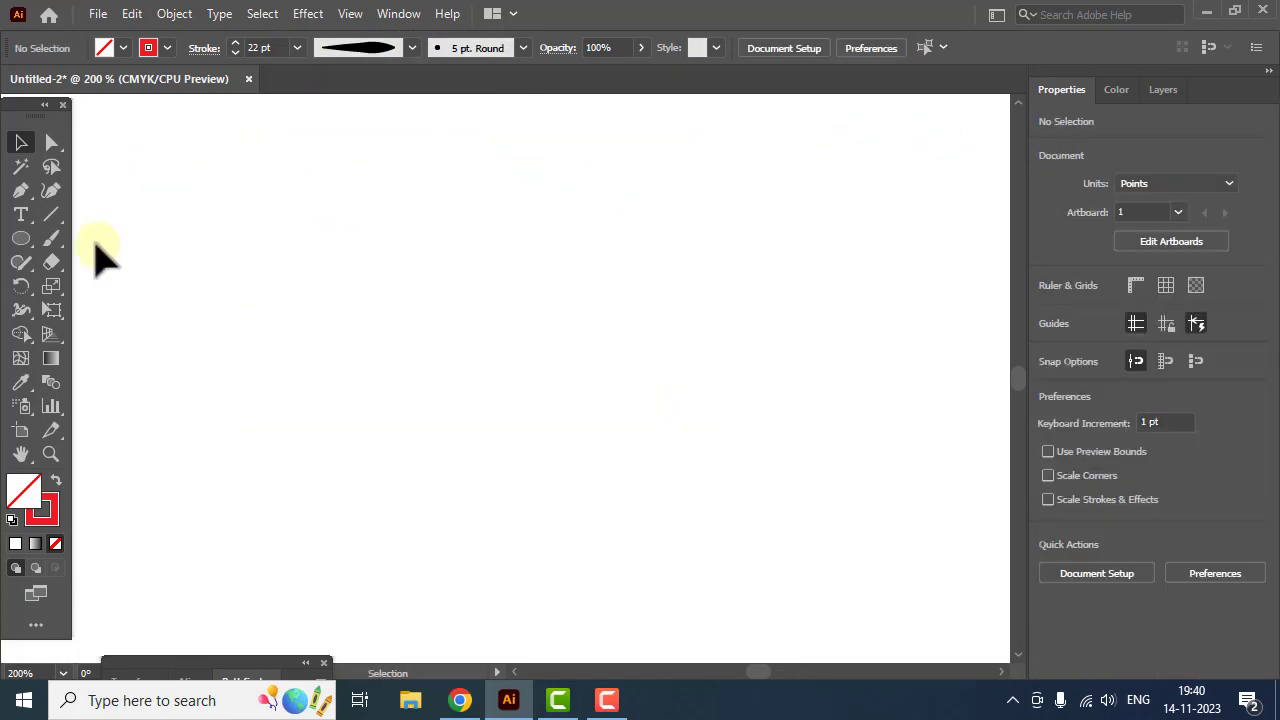
Step: Draw a horizontal line about 337 pt long with the Line Segment tool and set its stroke weight to 5 pt
{"action": "left_click", "coordinate": [47, 209]}
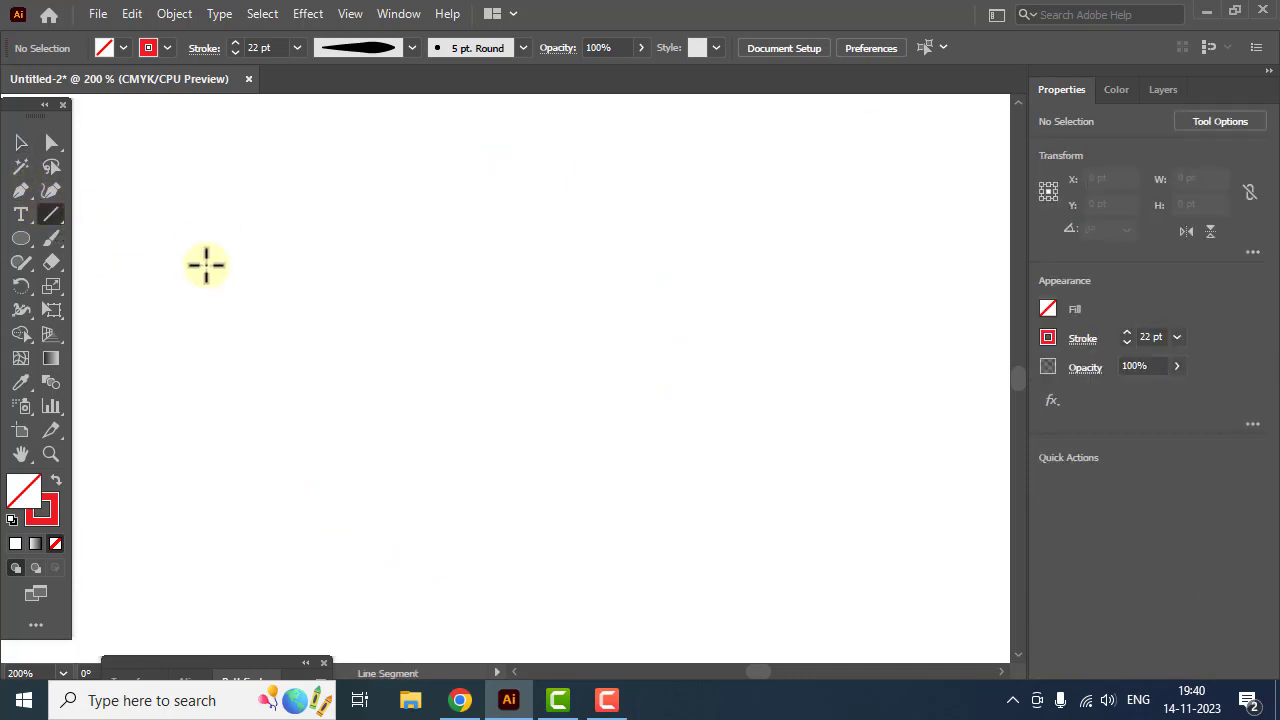
{"action": "left_click_drag", "start_coordinate": [208, 283], "coordinate": [789, 282]}
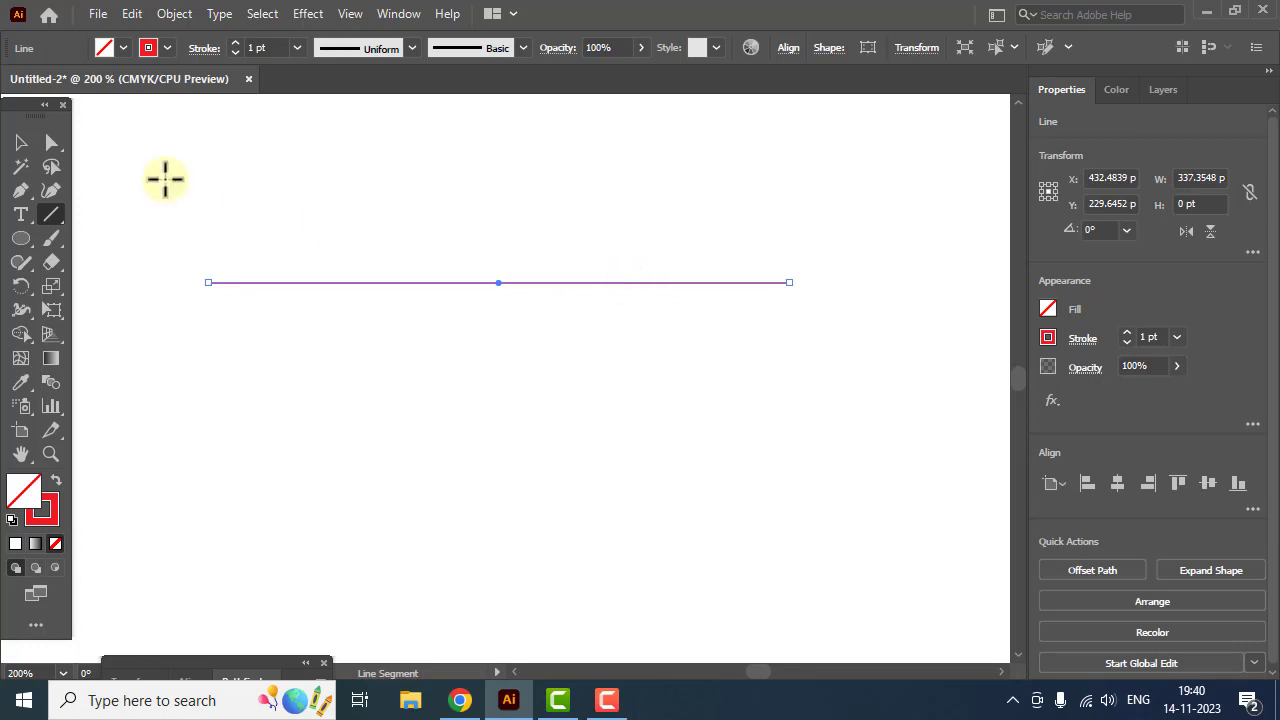
{"action": "type", "text": "5"}
{"action": "key", "text": "Return"}
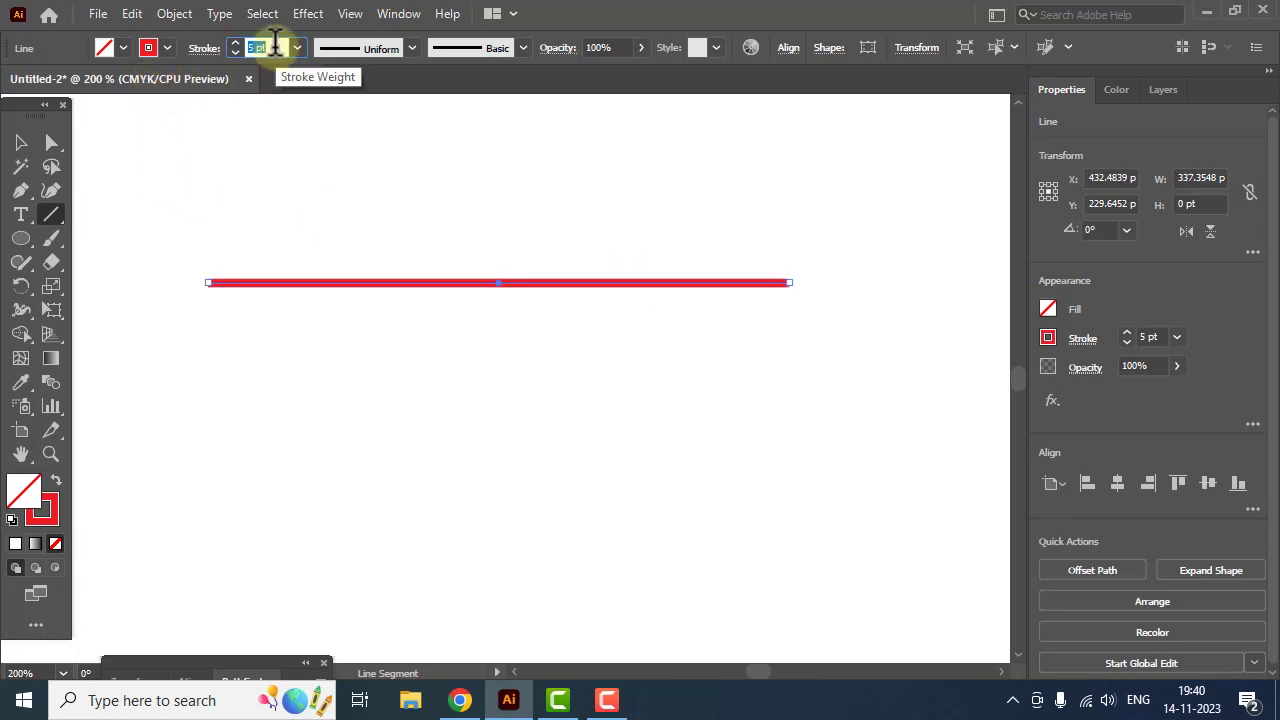
Step: Bend the middle of the straight line upward into an arch about 60 pt high with the Anchor Point tool
{"action": "left_click", "coordinate": [21, 140]}
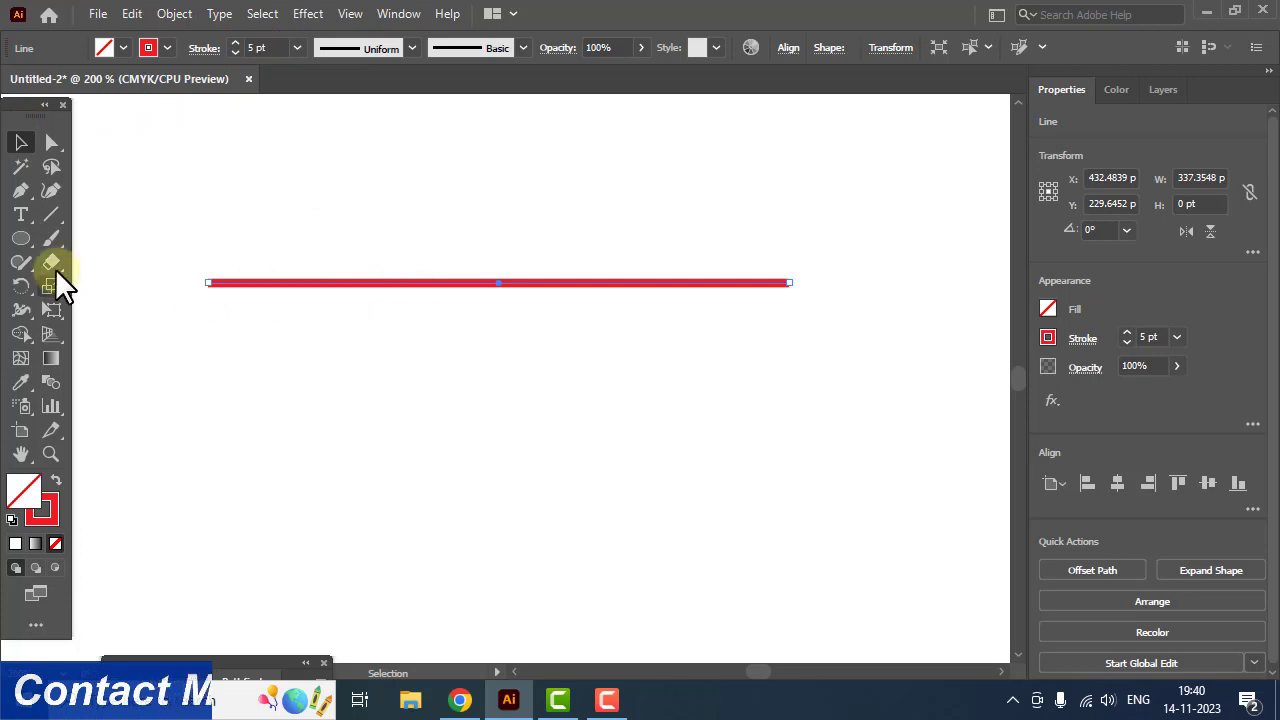
{"action": "left_click", "coordinate": [21, 192]}
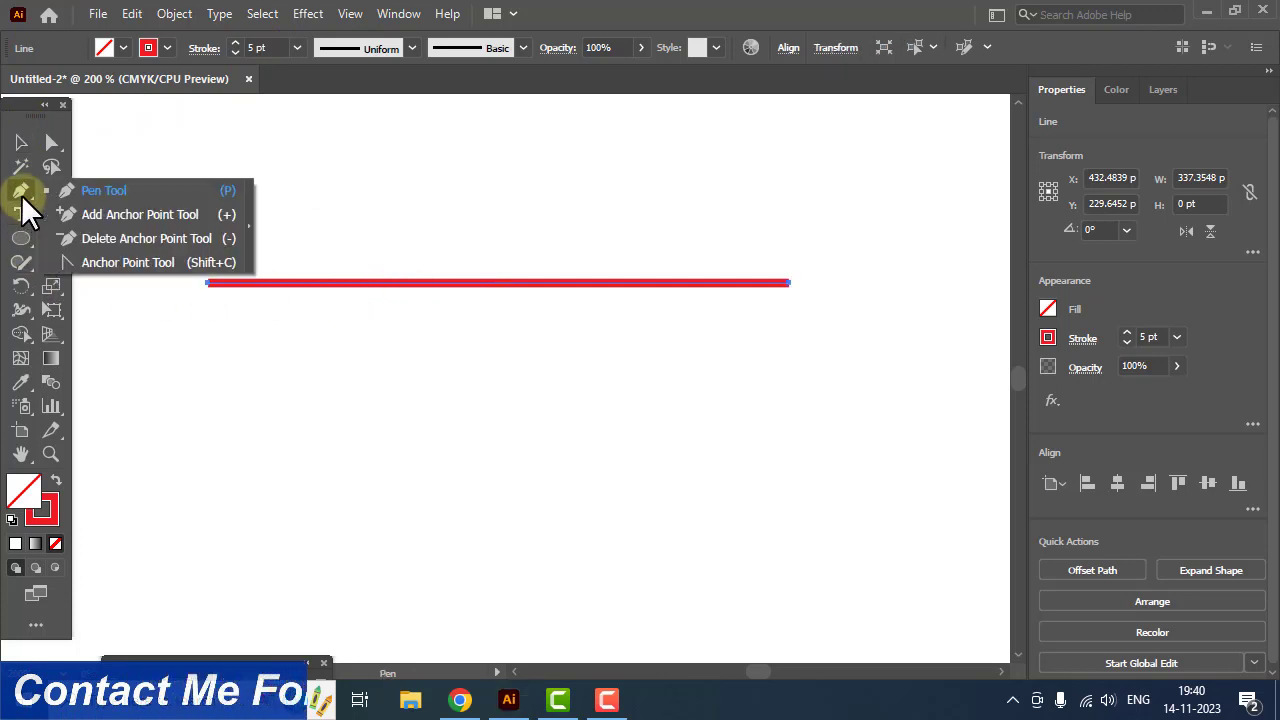
{"action": "left_click", "coordinate": [140, 263]}
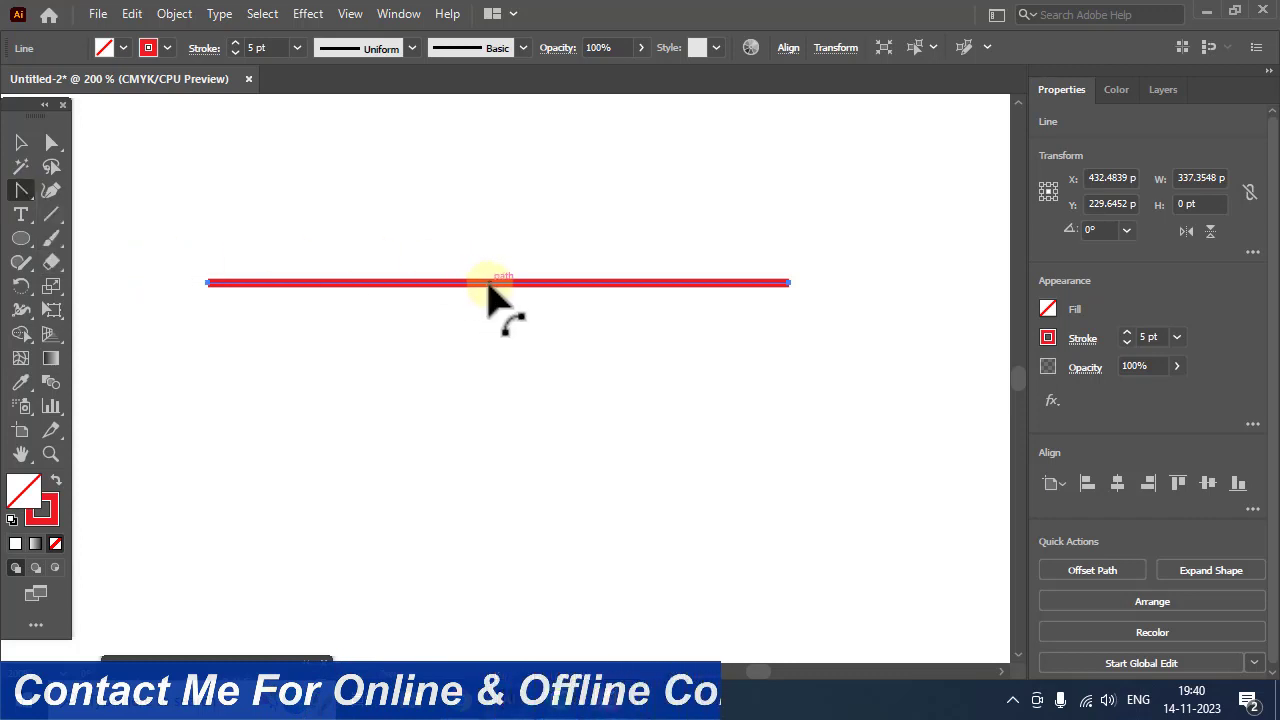
{"action": "left_click_drag", "start_coordinate": [489, 284], "coordinate": [491, 193]}
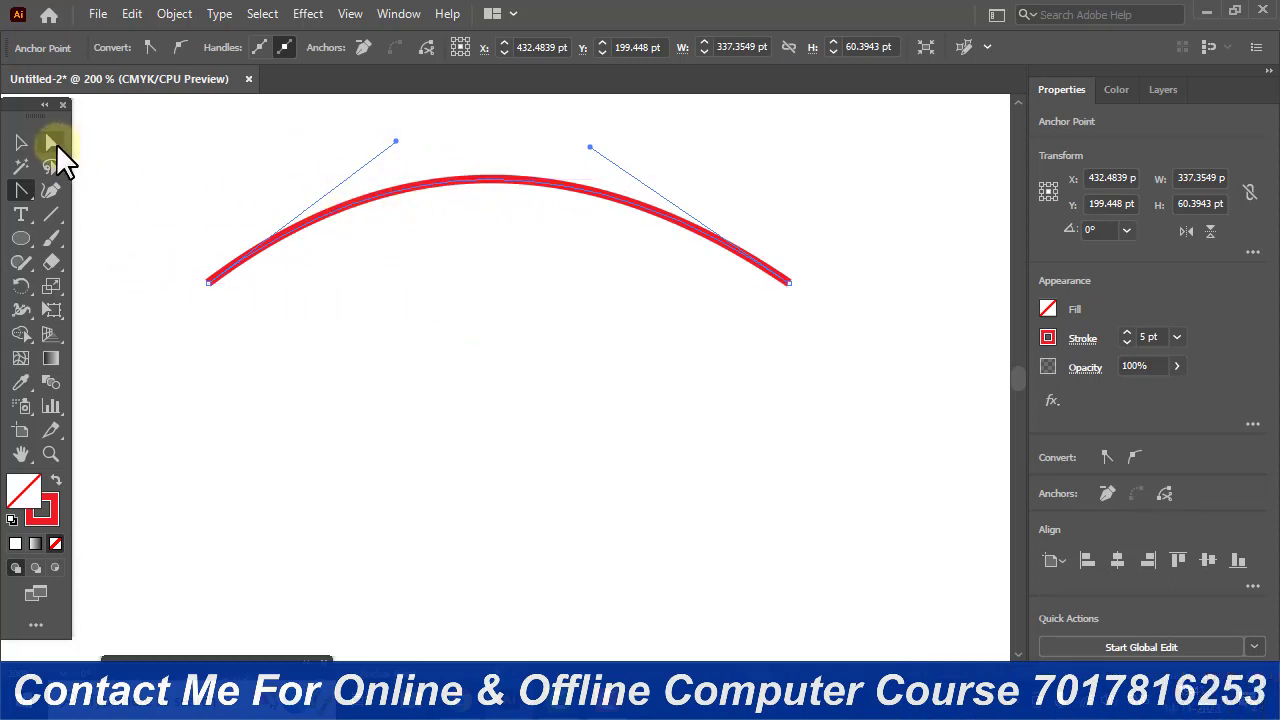
Step: Pull the arch's left direction handle down below the line to form an S-shaped wave, and delete the curve
{"action": "left_click", "coordinate": [51, 143]}
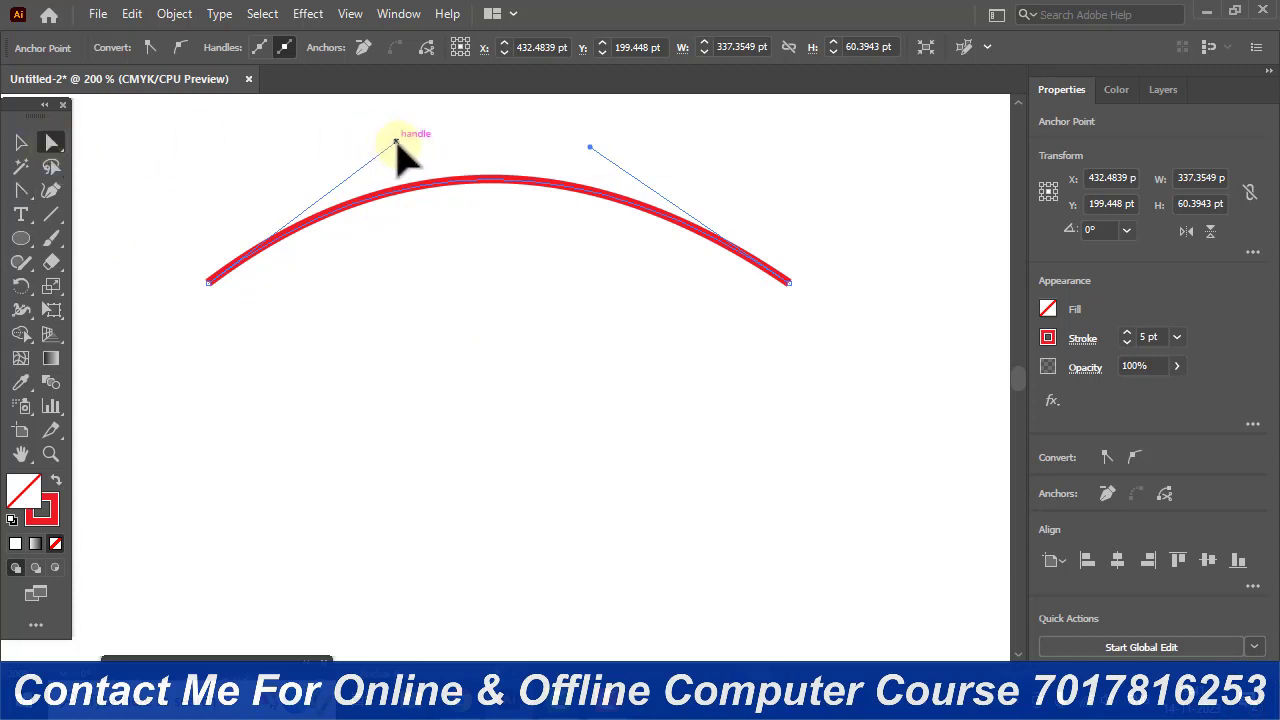
{"action": "left_click_drag", "start_coordinate": [396, 141], "coordinate": [449, 450]}
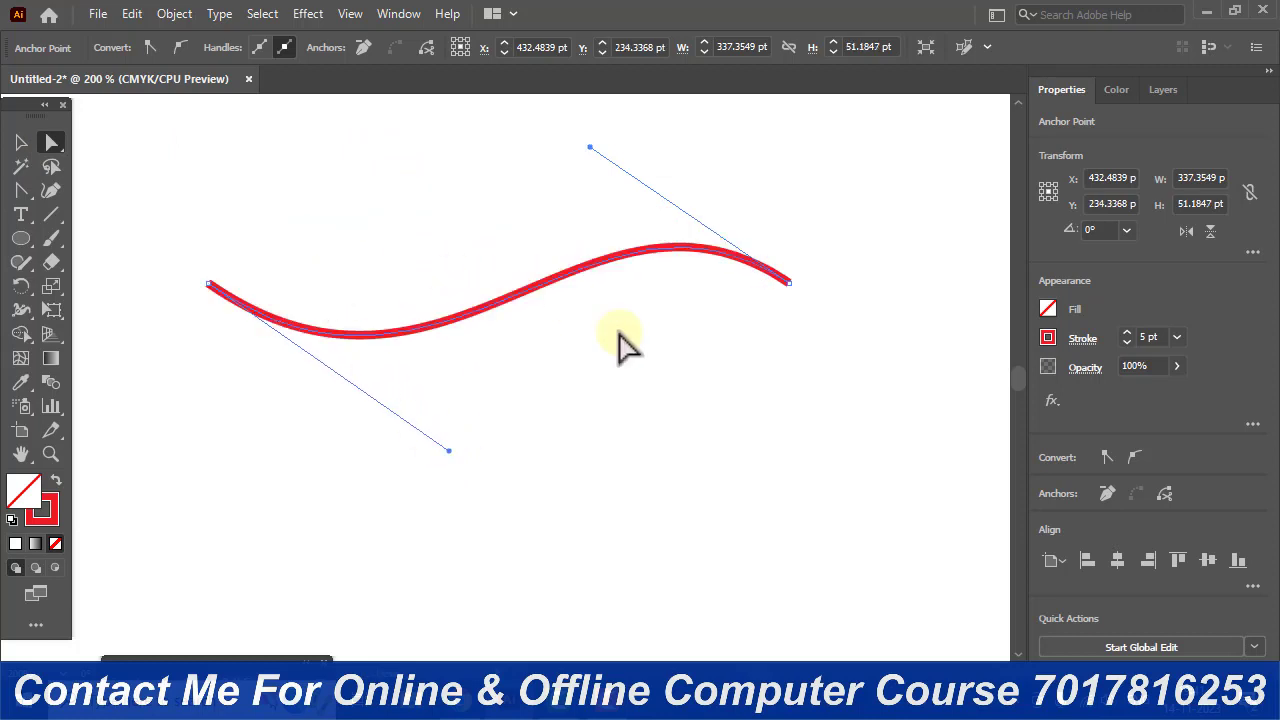
{"action": "key", "text": "Delete"}
{"action": "key", "text": "backslash"}
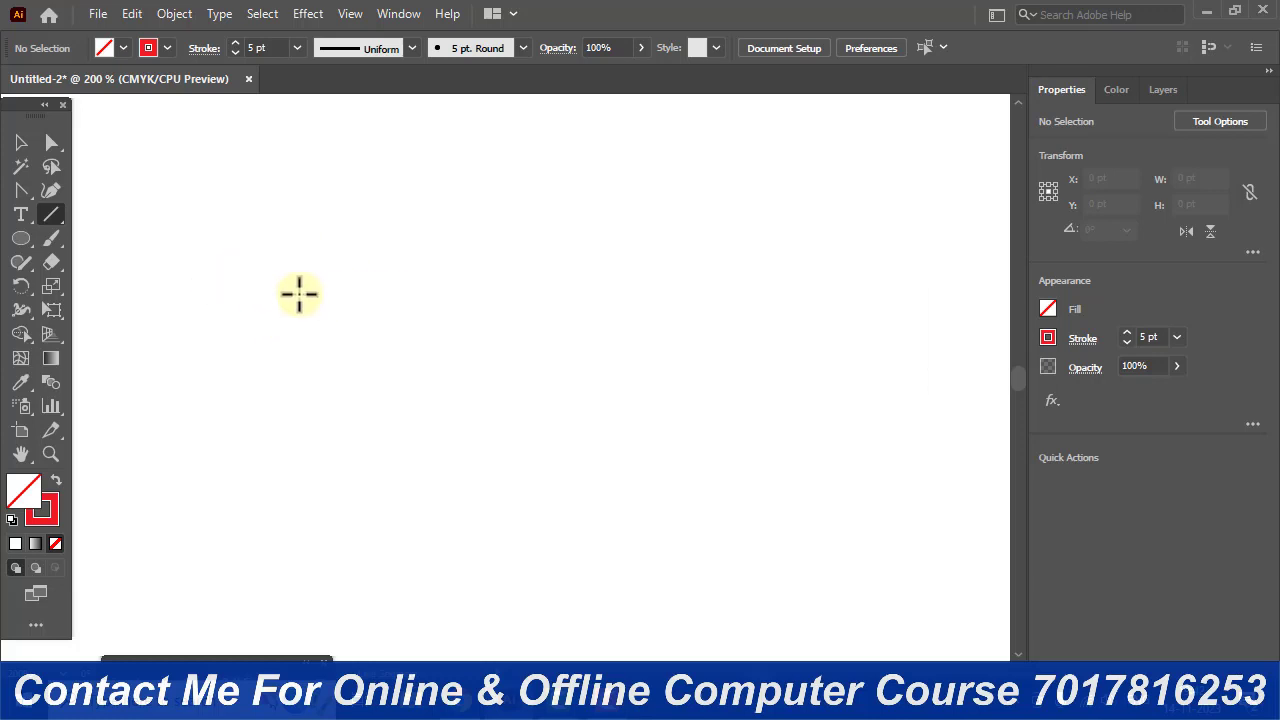
{"action": "left_click", "coordinate": [481, 250]}
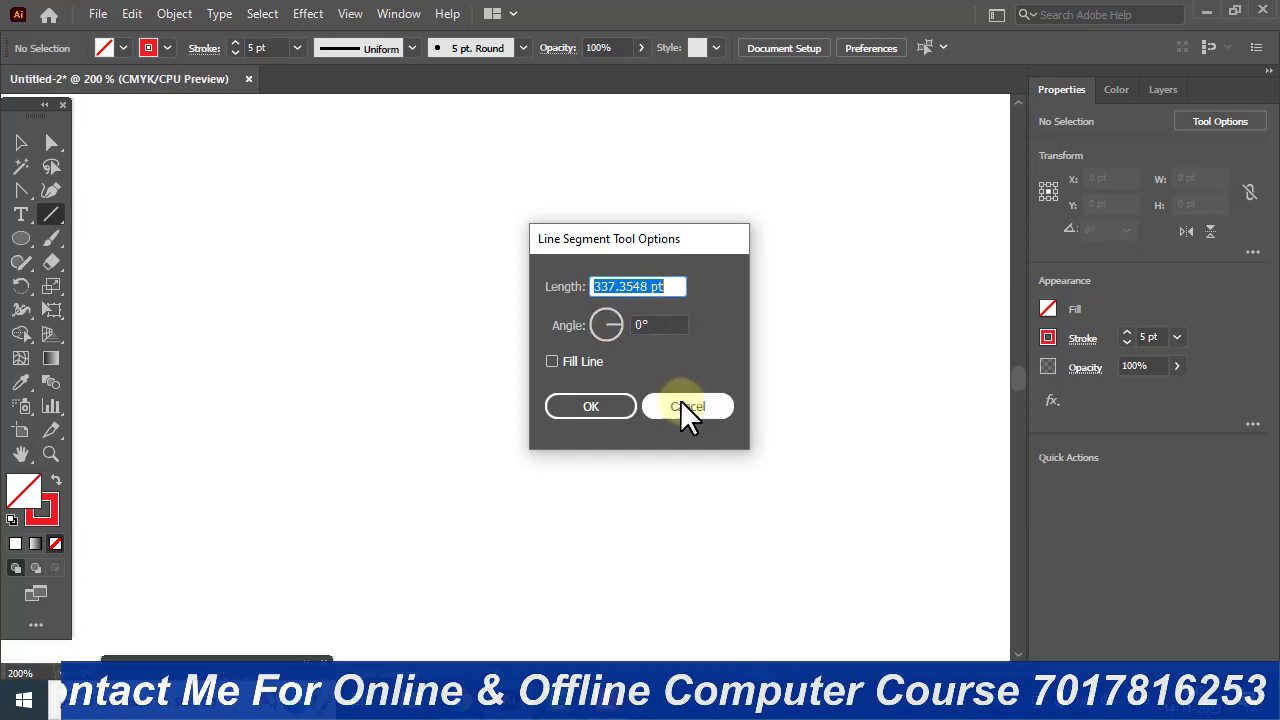
{"action": "key", "text": "Escape"}
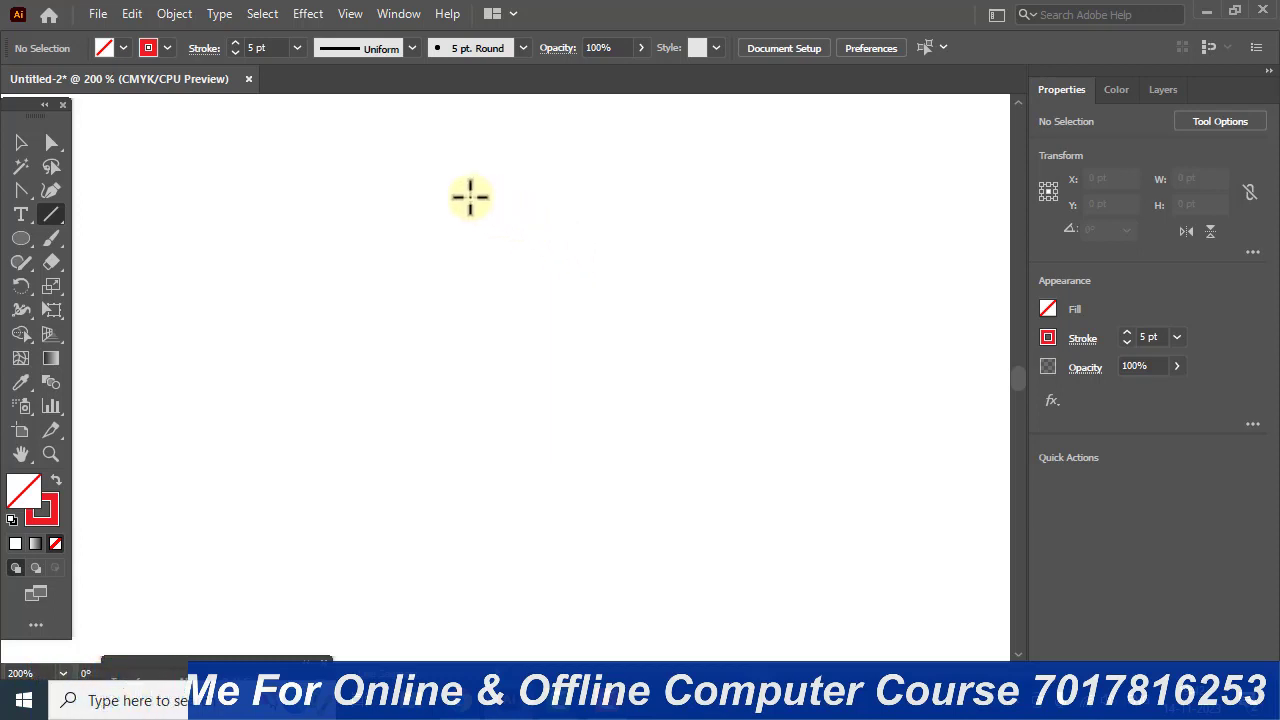
Step: Show the rulers and change their units to inches
{"action": "key", "text": "ctrl+r"}
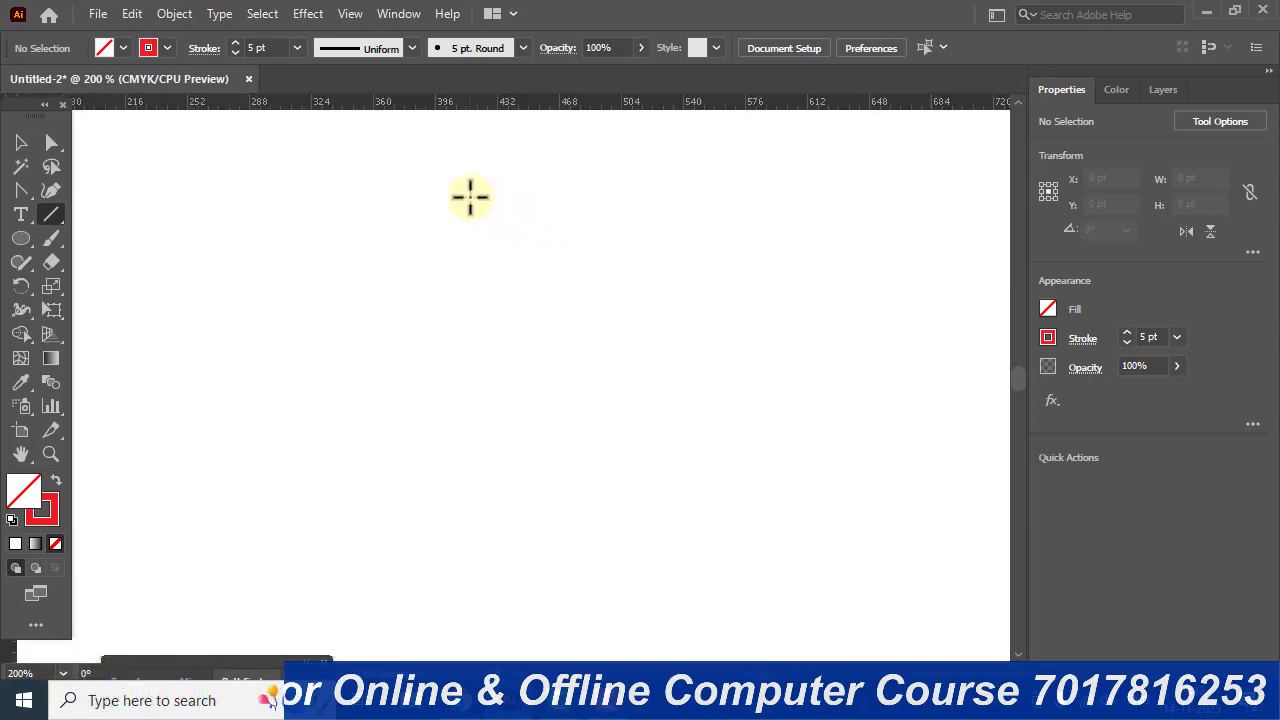
{"action": "right_click", "coordinate": [480, 100]}
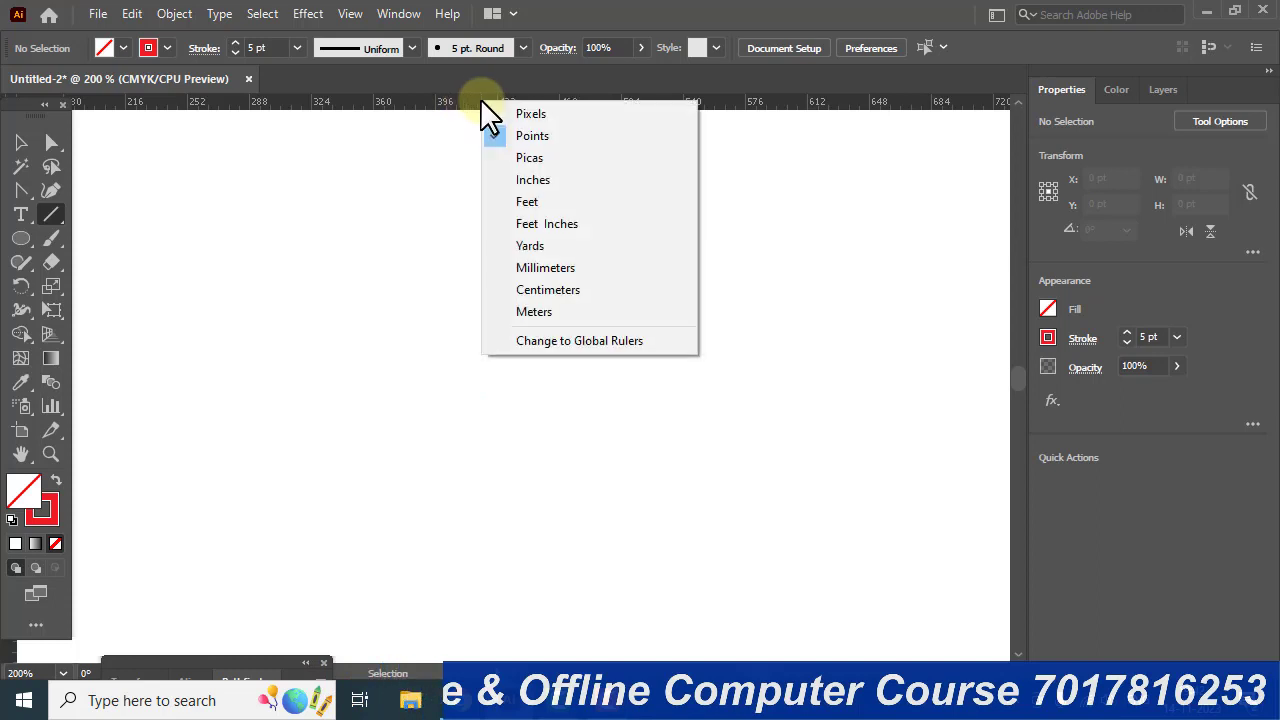
{"action": "left_click", "coordinate": [527, 182]}
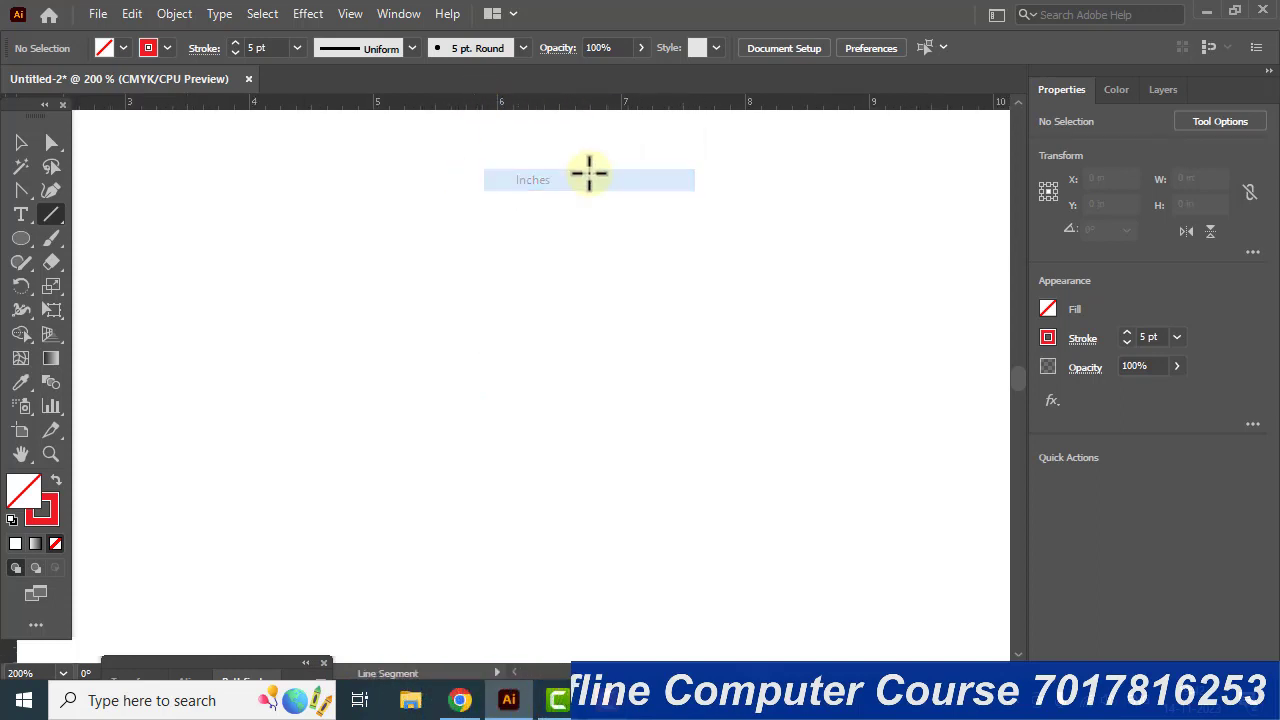
Step: Create a horizontal line 3 in long at 0° with the Line Segment tool's options
{"action": "left_click", "coordinate": [55, 216]}
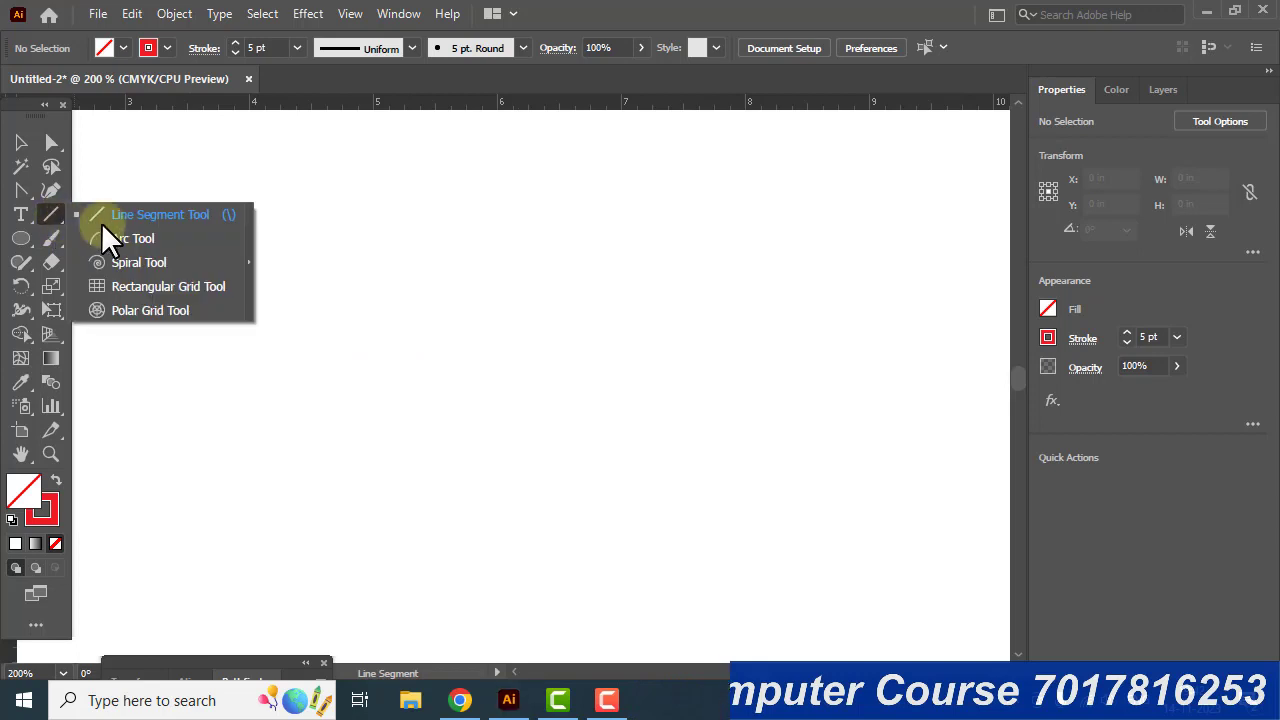
{"action": "left_click", "coordinate": [174, 218]}
{"action": "left_click", "coordinate": [362, 330]}
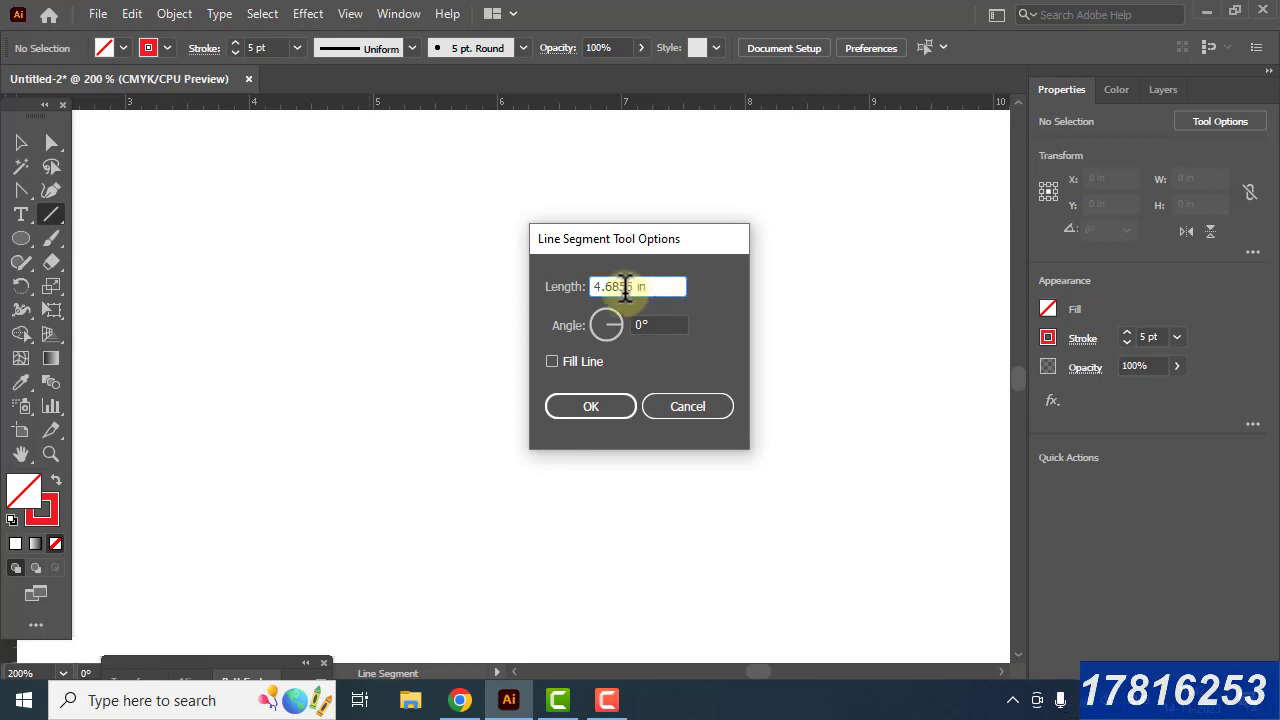
{"action": "type", "text": "3"}
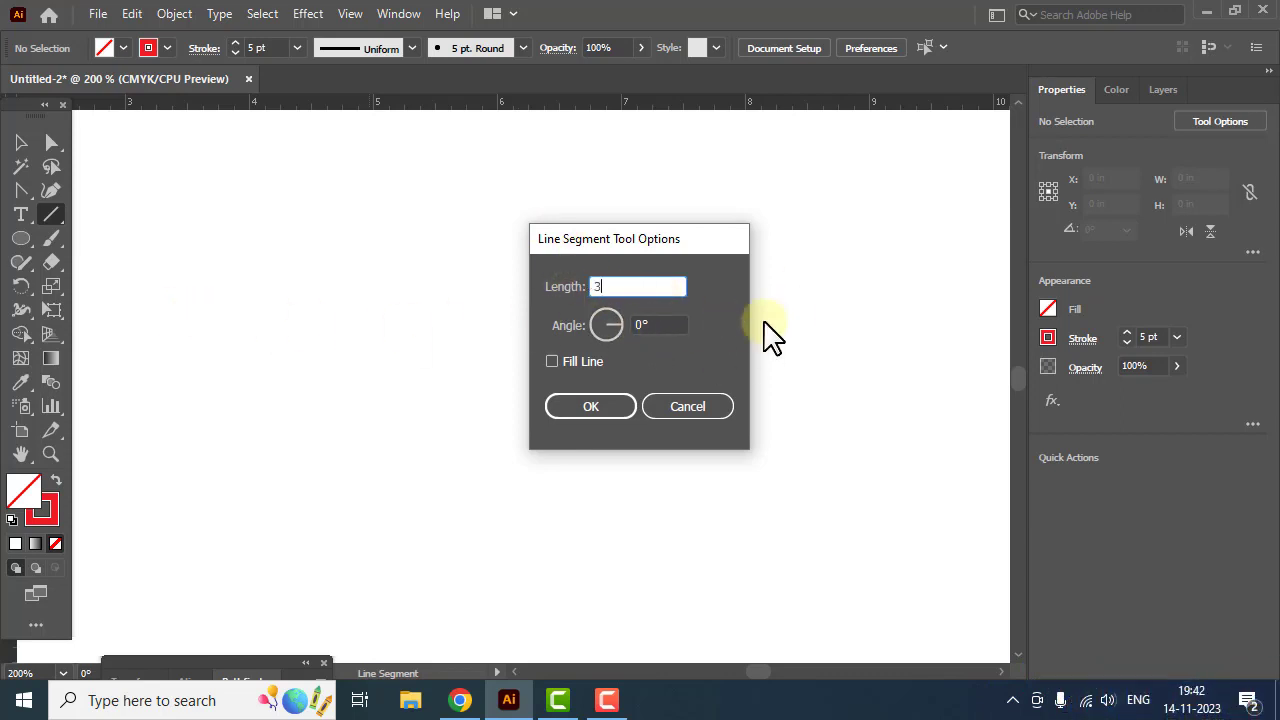
{"action": "left_click", "coordinate": [598, 410]}
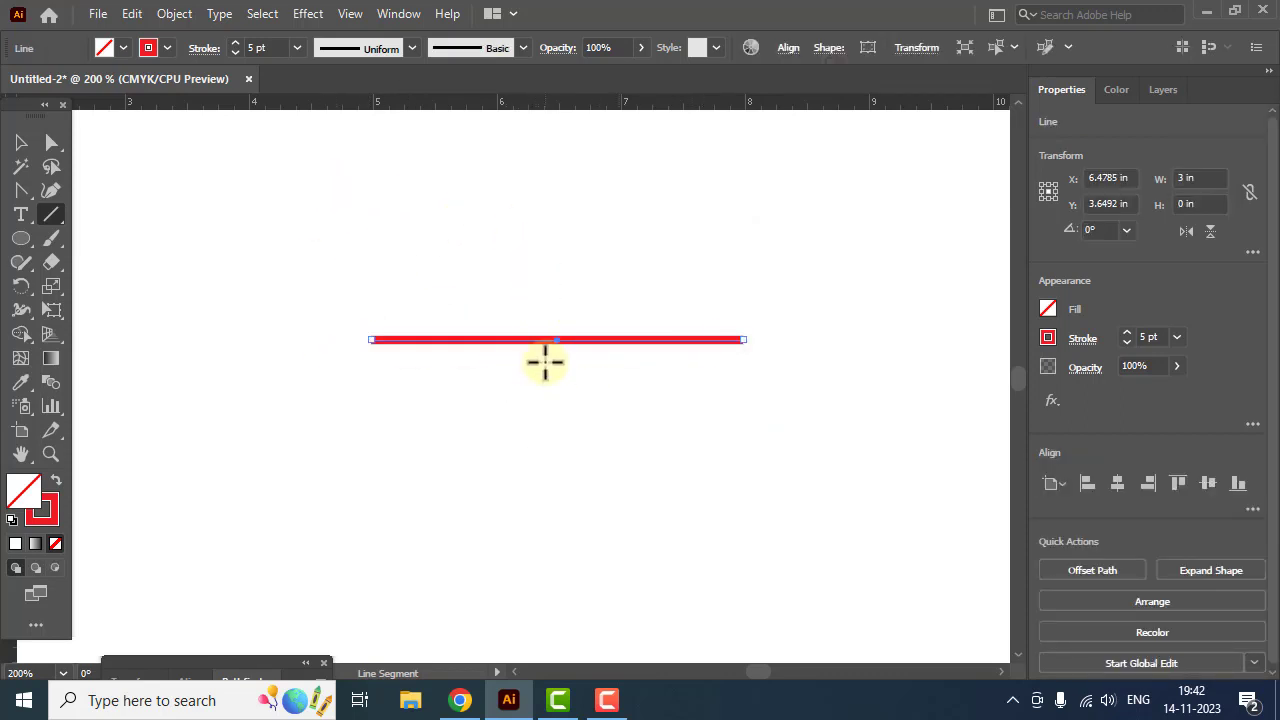
Step: Turn on the dashed stroke for the 3 in line and set its gap to 10 pt
{"action": "scroll", "coordinate": [548, 360], "scroll_direction": "up", "scroll_amount": 2}
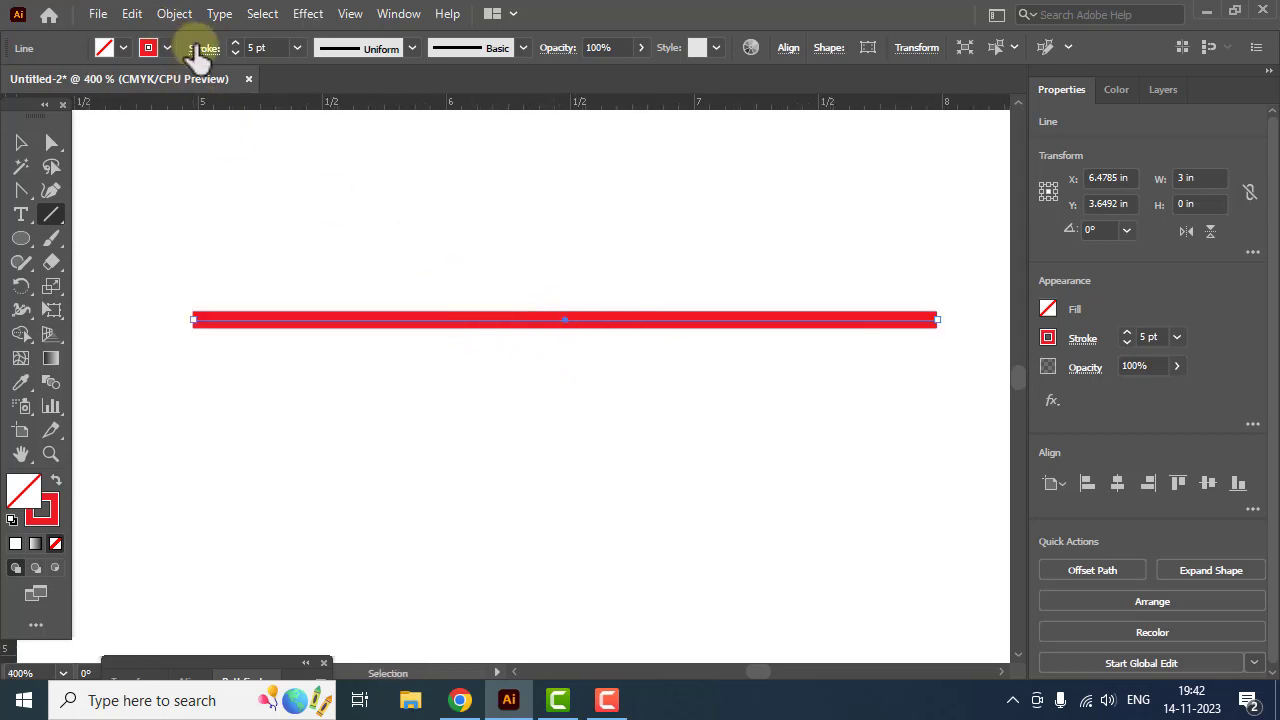
{"action": "left_click", "coordinate": [200, 50]}
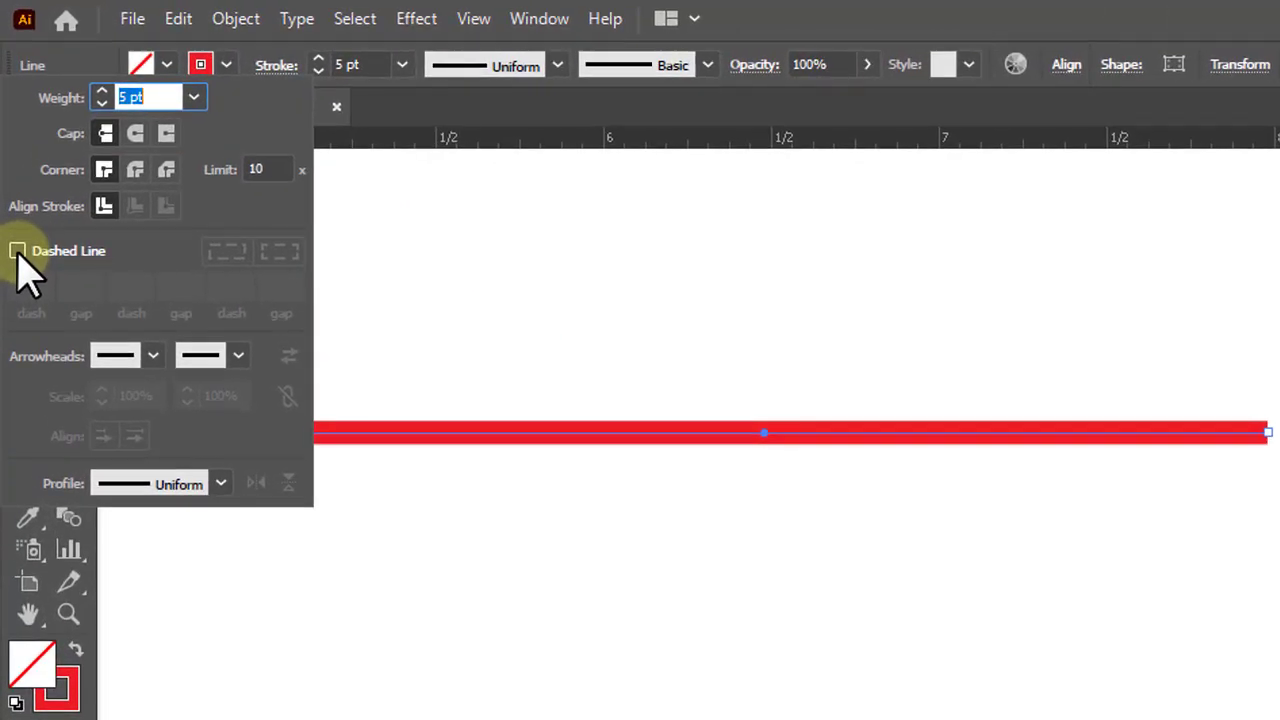
{"action": "left_click", "coordinate": [18, 251]}
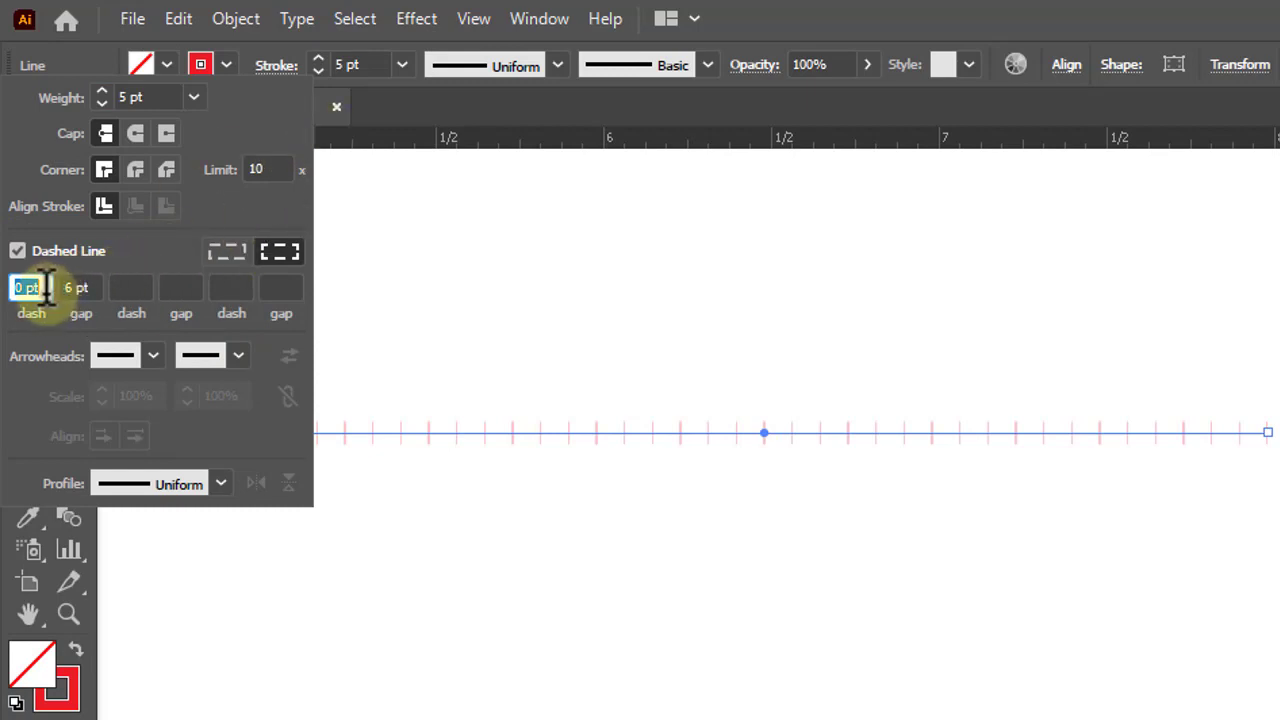
{"action": "left_click", "coordinate": [96, 287]}
{"action": "type", "text": "10"}
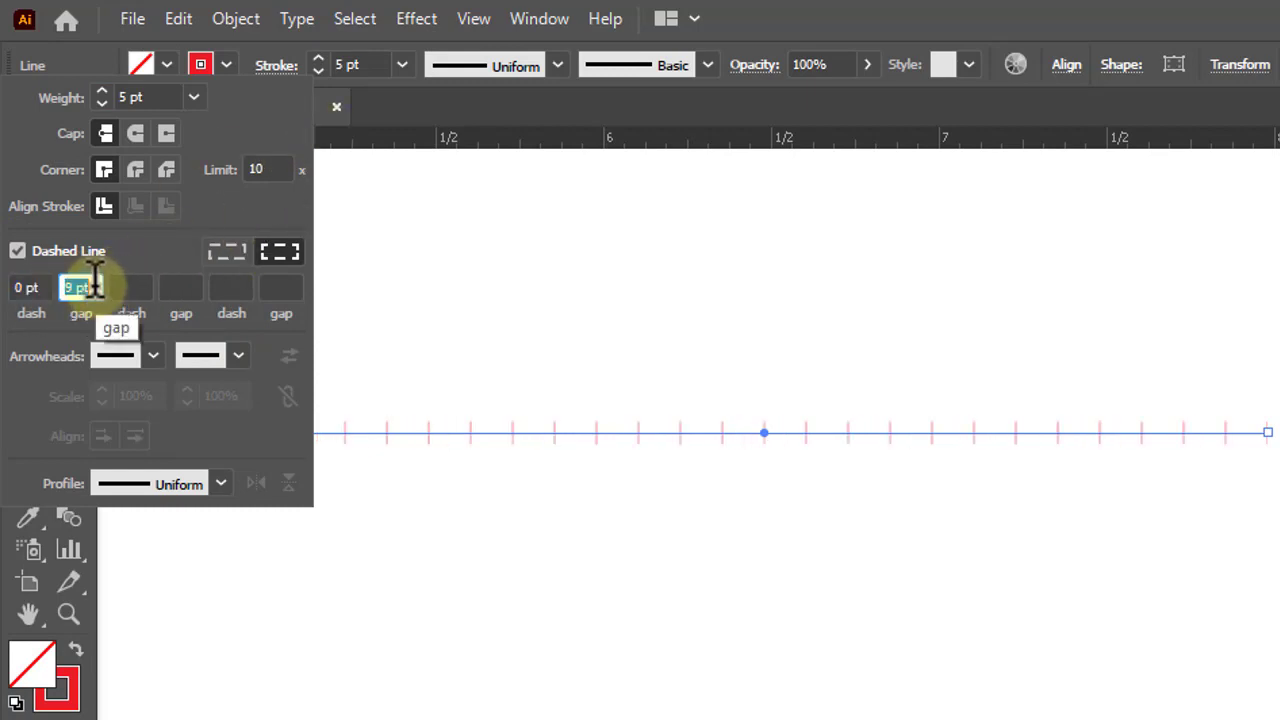
{"action": "key", "text": "Return"}
Step: Set the line's dash length to 6 pt
{"action": "left_click", "coordinate": [44, 287]}
{"action": "key", "text": "Up"}
{"action": "key", "text": "Up"}
{"action": "key", "text": "Up"}
{"action": "key", "text": "Up"}
{"action": "key", "text": "Up"}
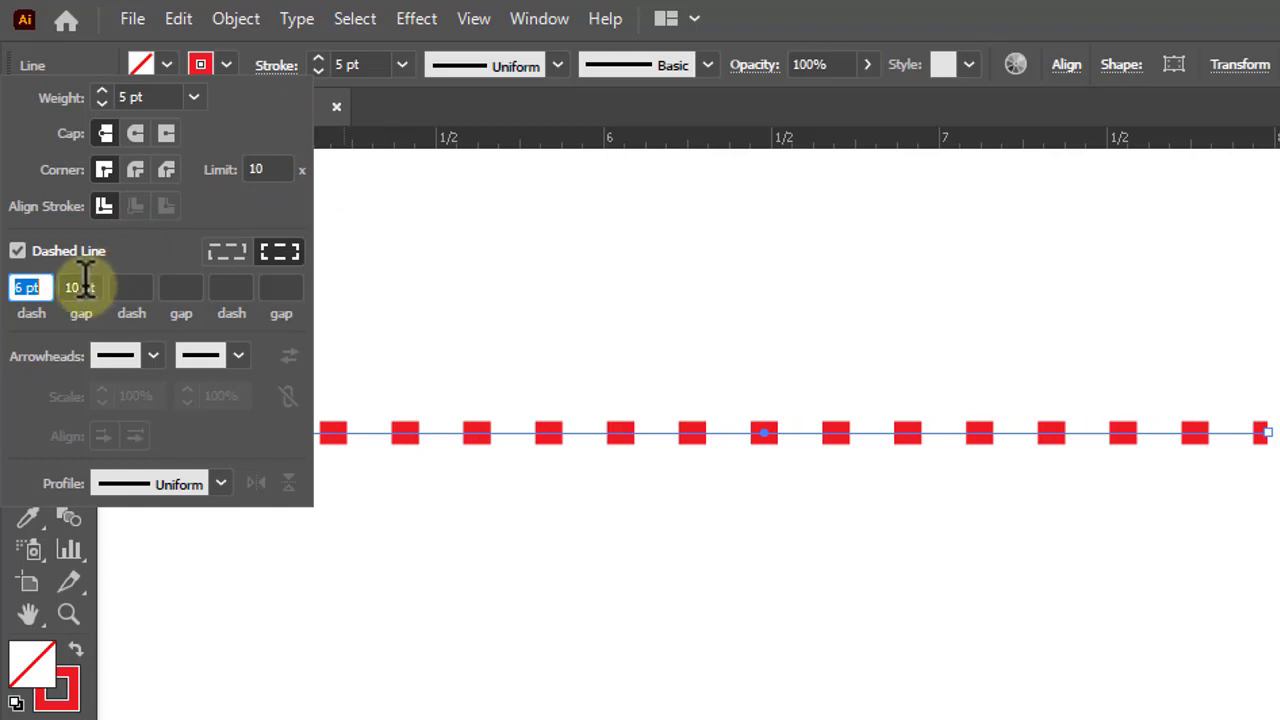
Step: Give the dashed line round caps and set its dash length to 0 pt to form round dots
{"action": "left_click", "coordinate": [135, 133]}
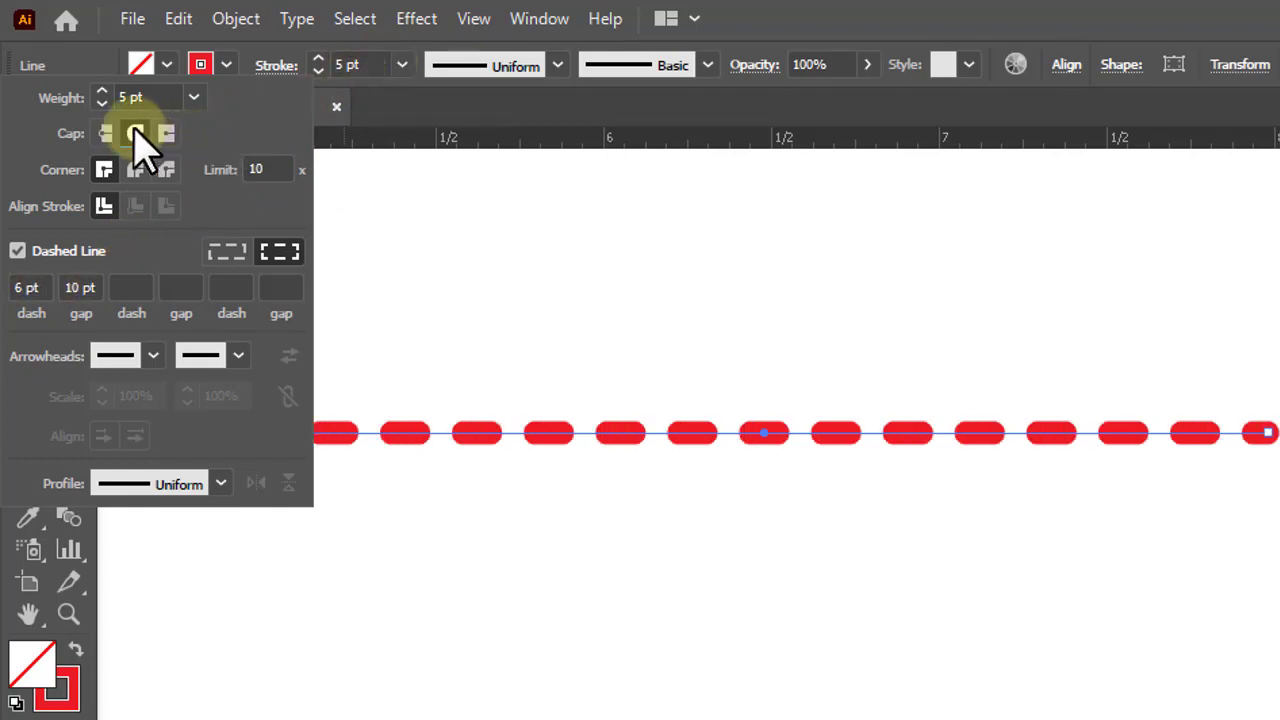
{"action": "left_click", "coordinate": [44, 281]}
{"action": "key", "text": "Down"}
{"action": "key", "text": "Down"}
{"action": "key", "text": "Down"}
{"action": "key", "text": "Down"}
{"action": "key", "text": "Down"}
{"action": "key", "text": "Down"}
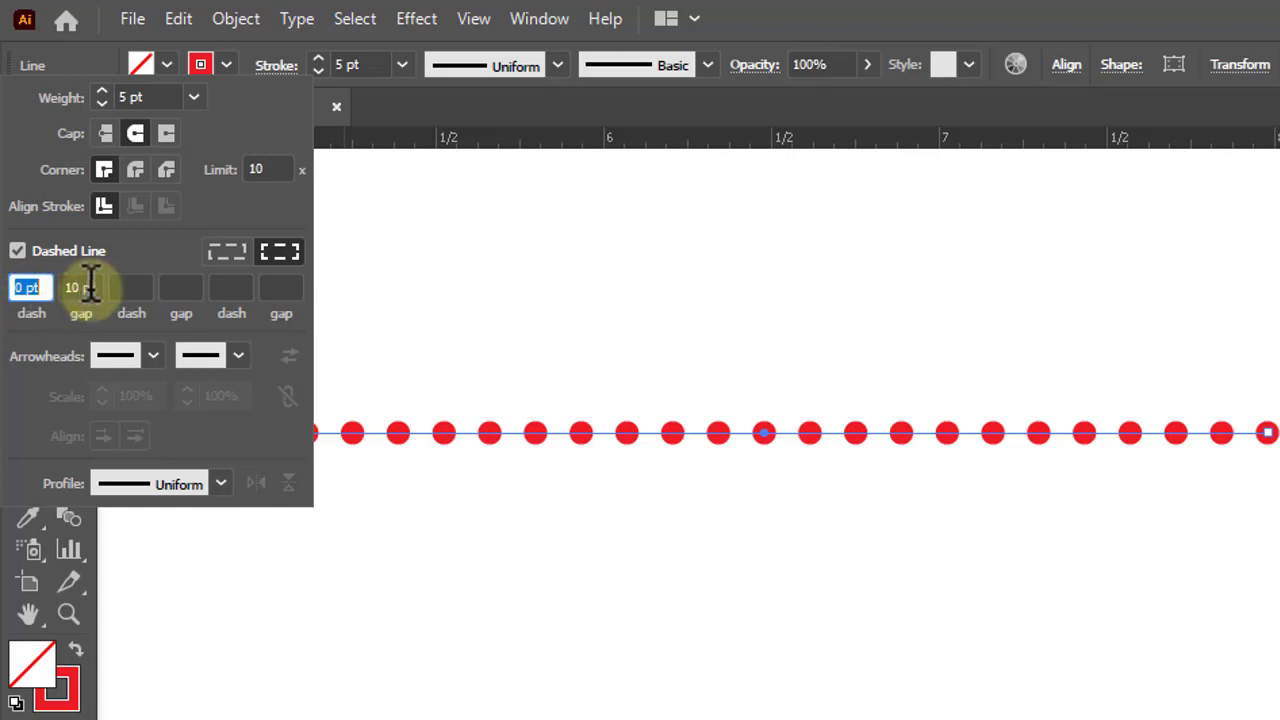
Step: Try gaps of 15 pt and 6 pt between the dots, and set the gap to 8 pt
{"action": "left_click", "coordinate": [96, 286]}
{"action": "key", "text": "Up"}
{"action": "key", "text": "Up"}
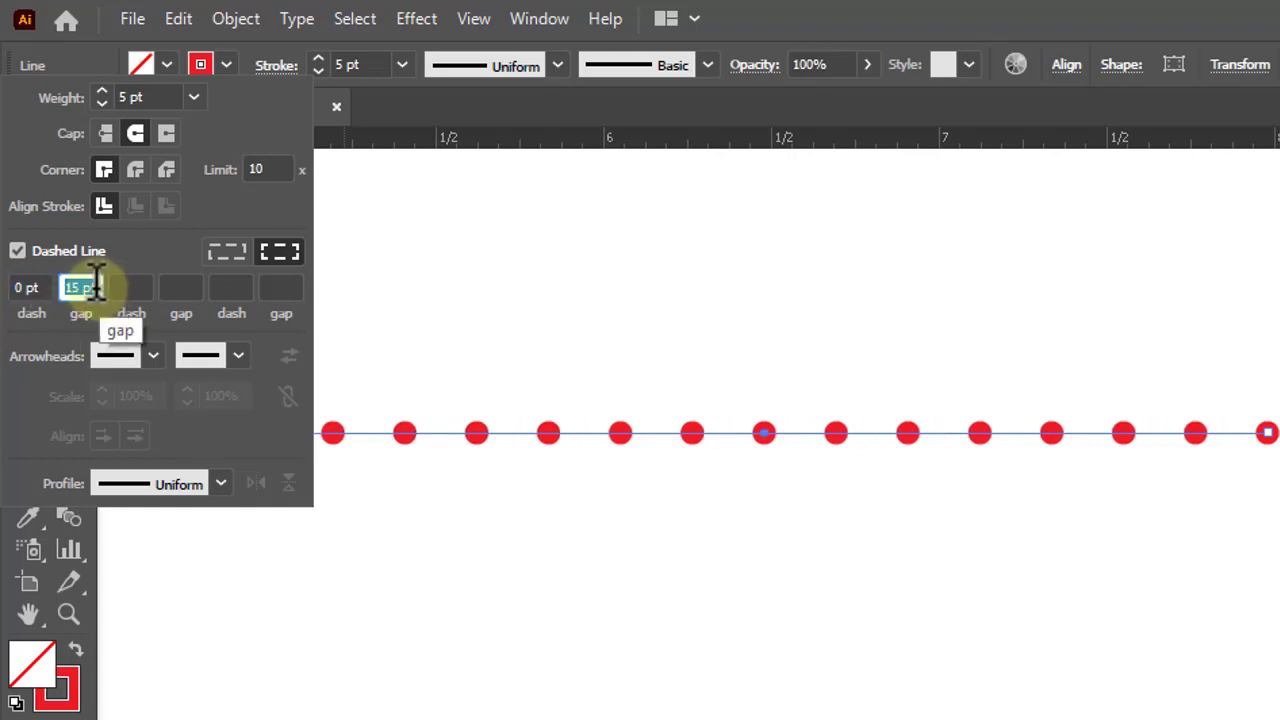
{"action": "key", "text": "Down"}
{"action": "key", "text": "Down"}
{"action": "key", "text": "Down"}
{"action": "key", "text": "Down"}
{"action": "key", "text": "Down"}
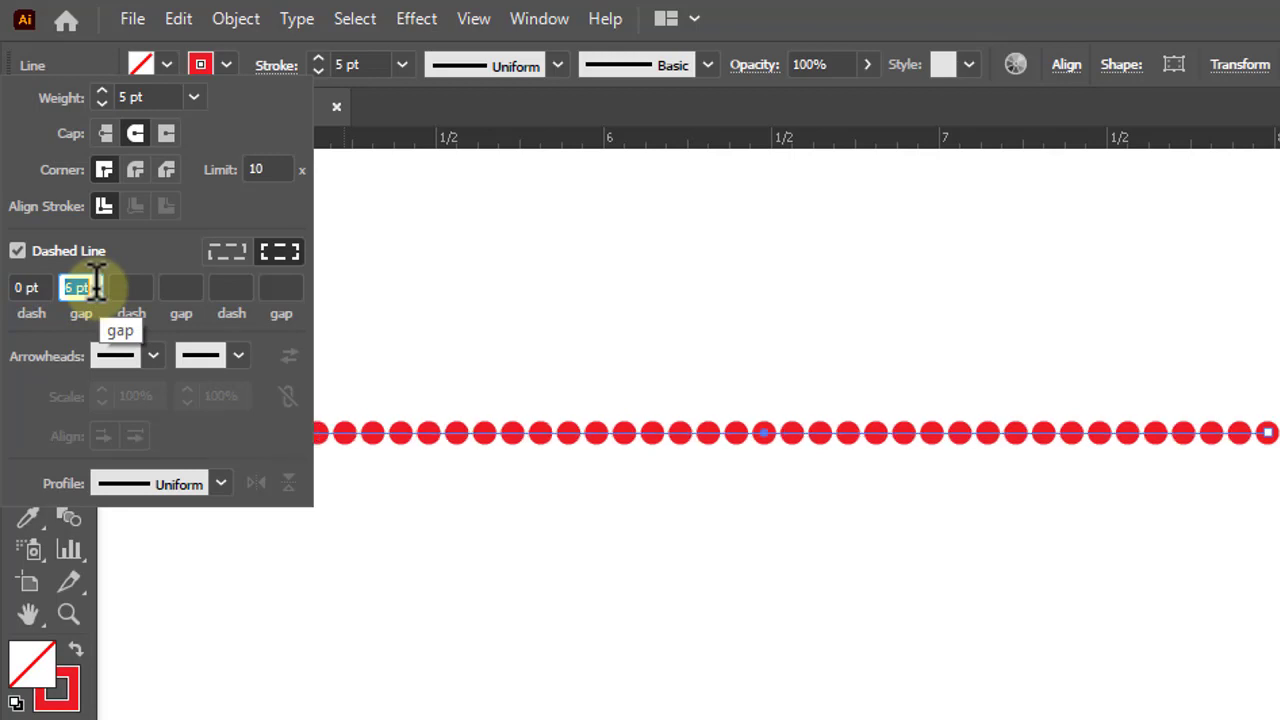
{"action": "key", "text": "Up"}
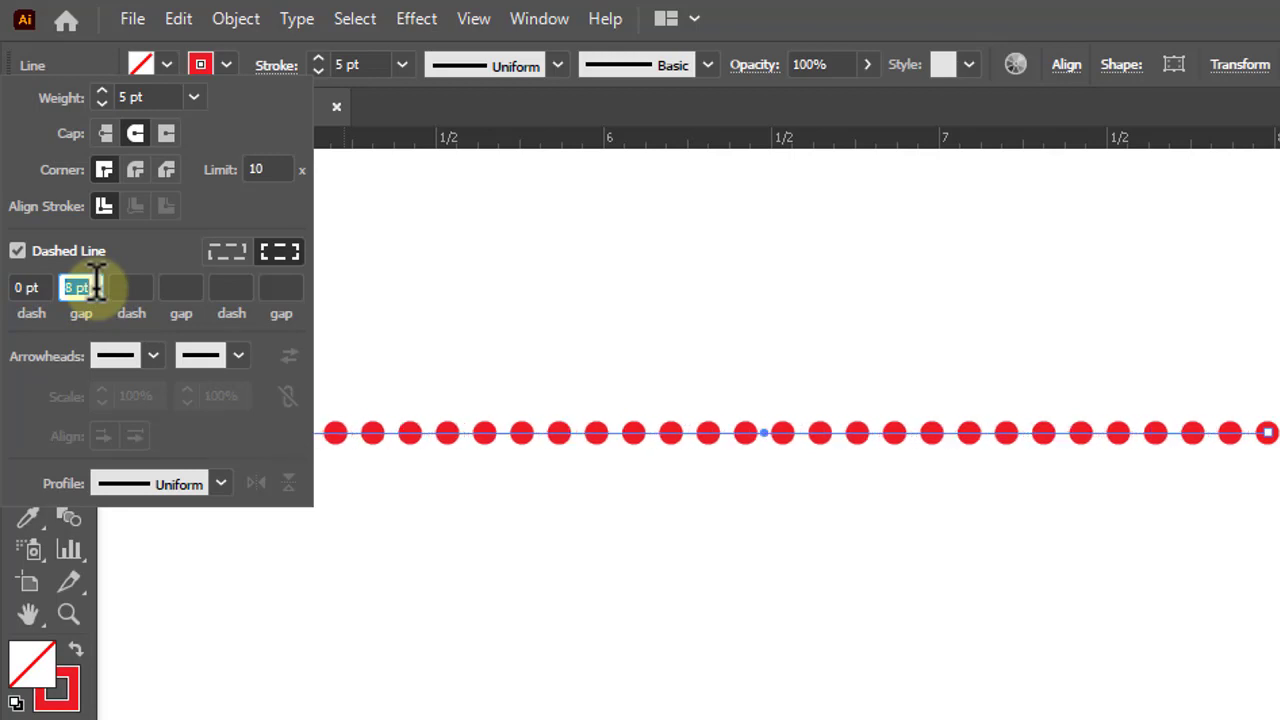
Step: Try stroke weights of 8 pt and 10 pt on the dotted line, and set the weight to 6 pt
{"action": "left_click", "coordinate": [370, 63]}
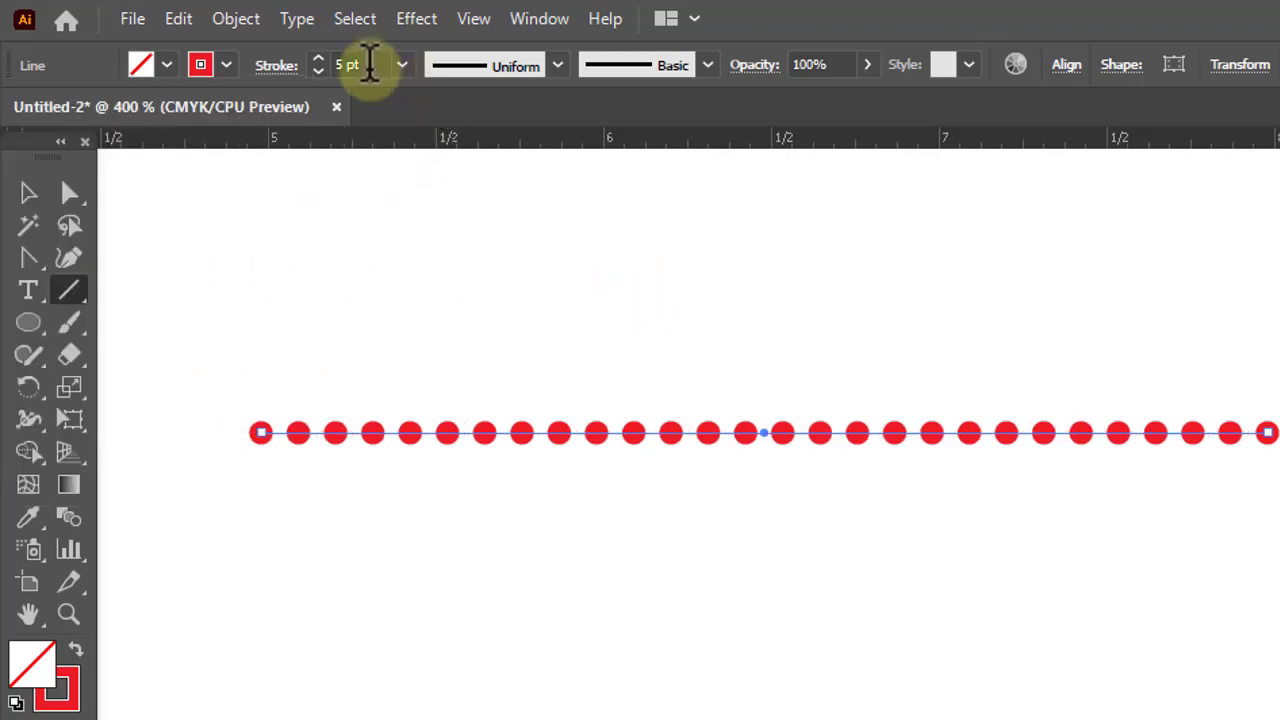
{"action": "key", "text": "Up"}
{"action": "key", "text": "Up"}
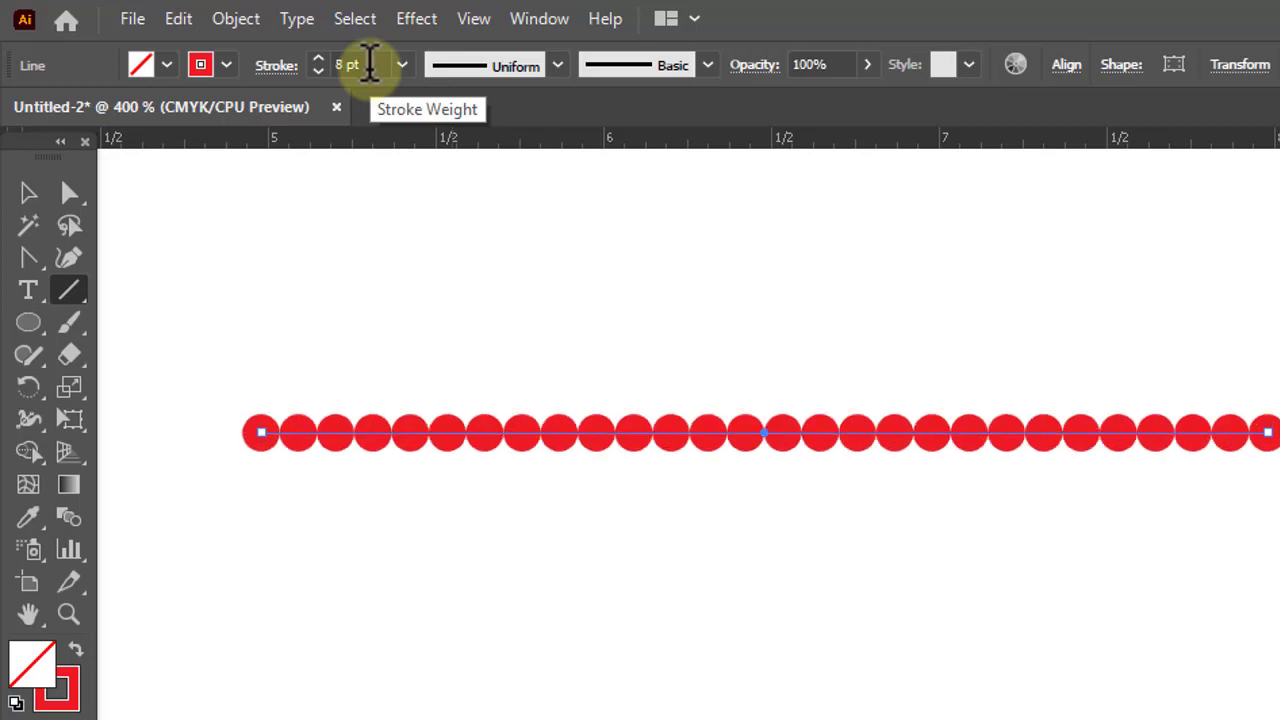
{"action": "key", "text": "Up"}
{"action": "key", "text": "Up"}
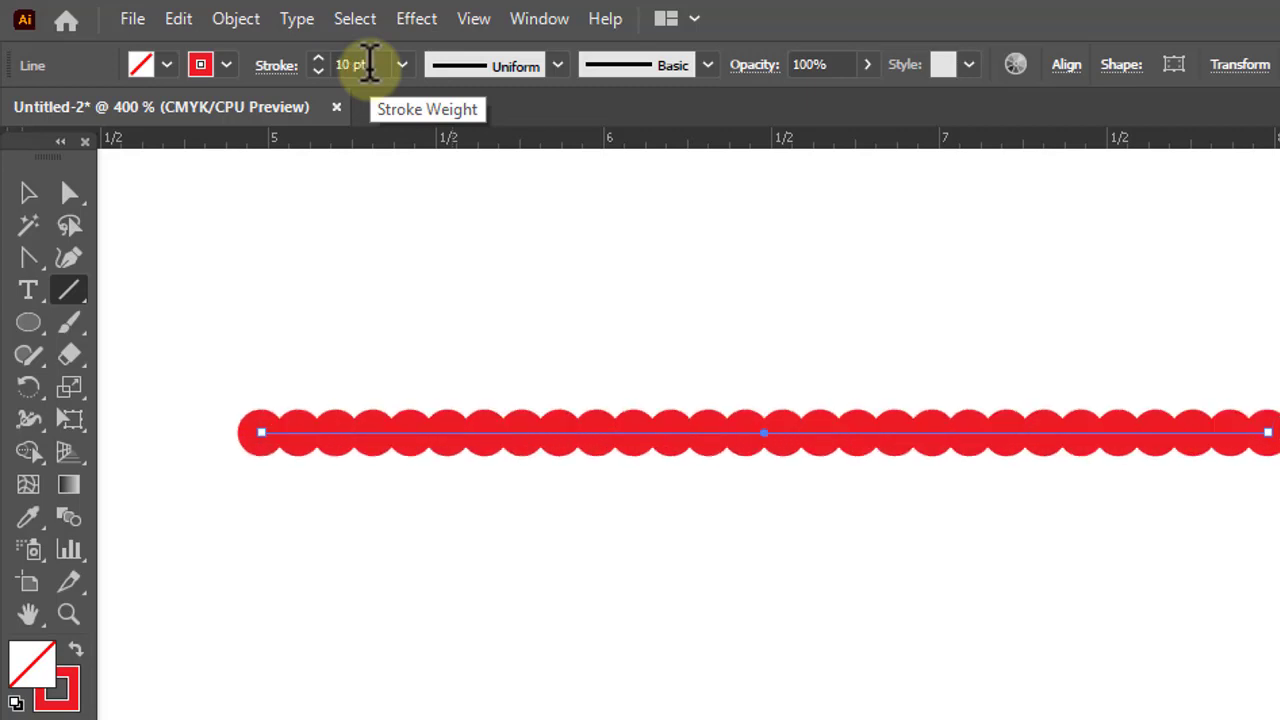
{"action": "key", "text": "Down"}
{"action": "key", "text": "Down"}
{"action": "key", "text": "Down"}
{"action": "key", "text": "Down"}
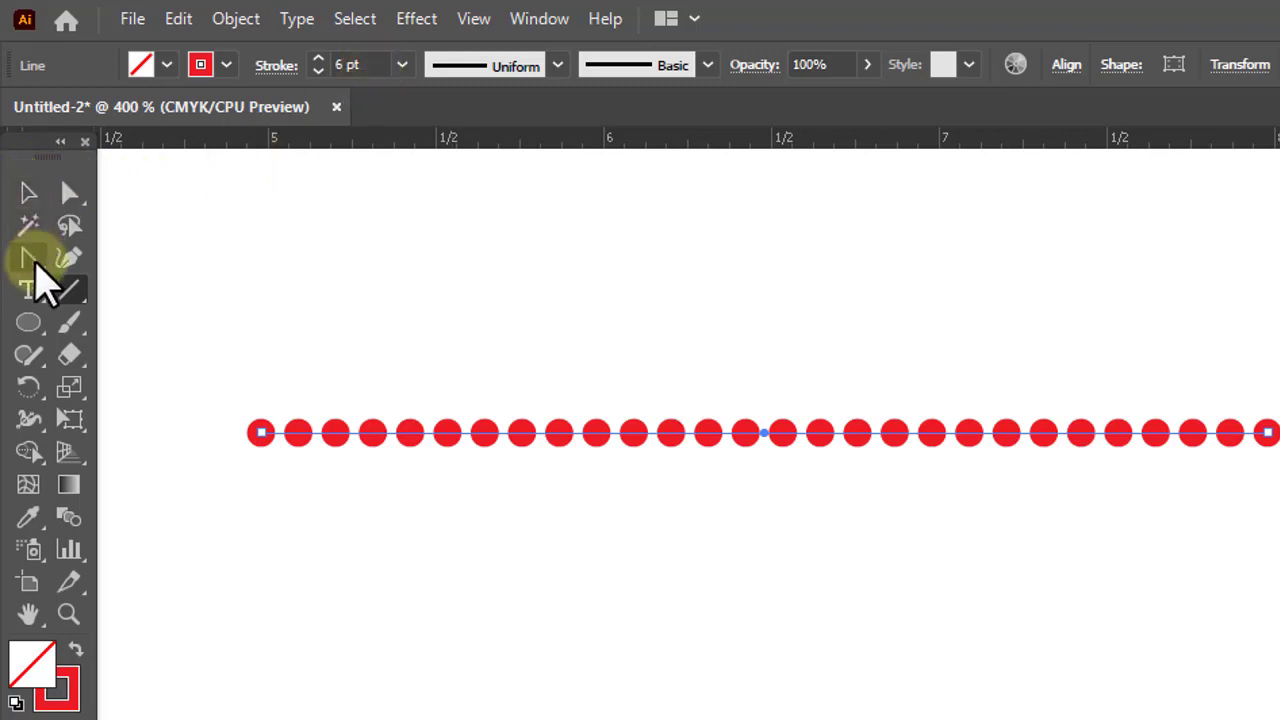
Step: Bend the dotted line upward into an arch about 0.5 in high with the Anchor Point tool, and turn off its dashed stroke
{"action": "left_click", "coordinate": [31, 263]}
{"action": "right_click", "coordinate": [31, 264]}
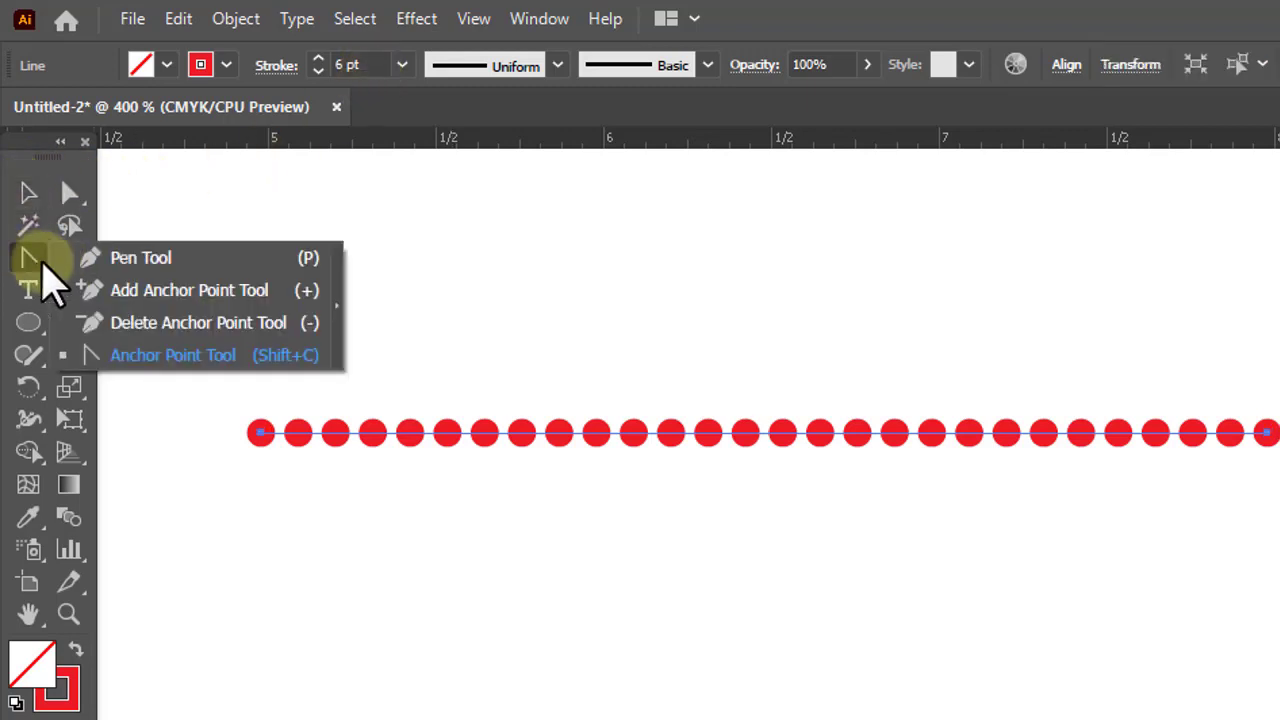
{"action": "left_click", "coordinate": [189, 358]}
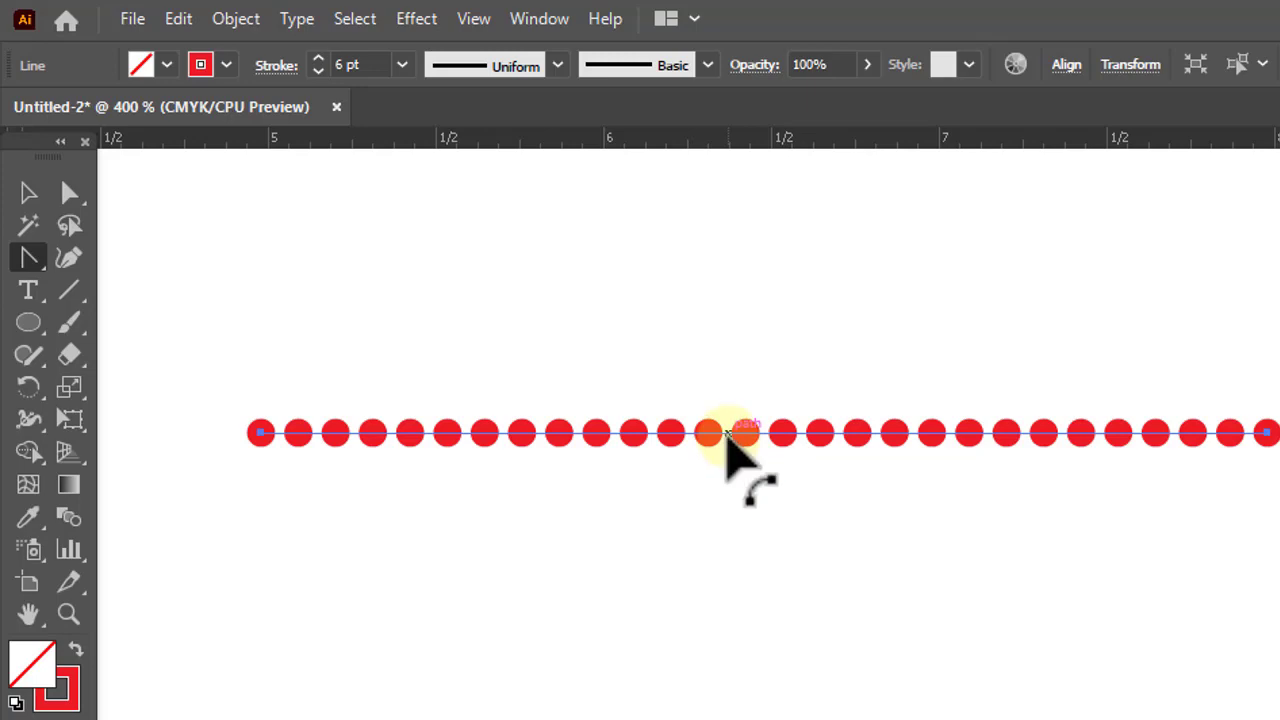
{"action": "left_click_drag", "start_coordinate": [727, 432], "coordinate": [727, 268]}
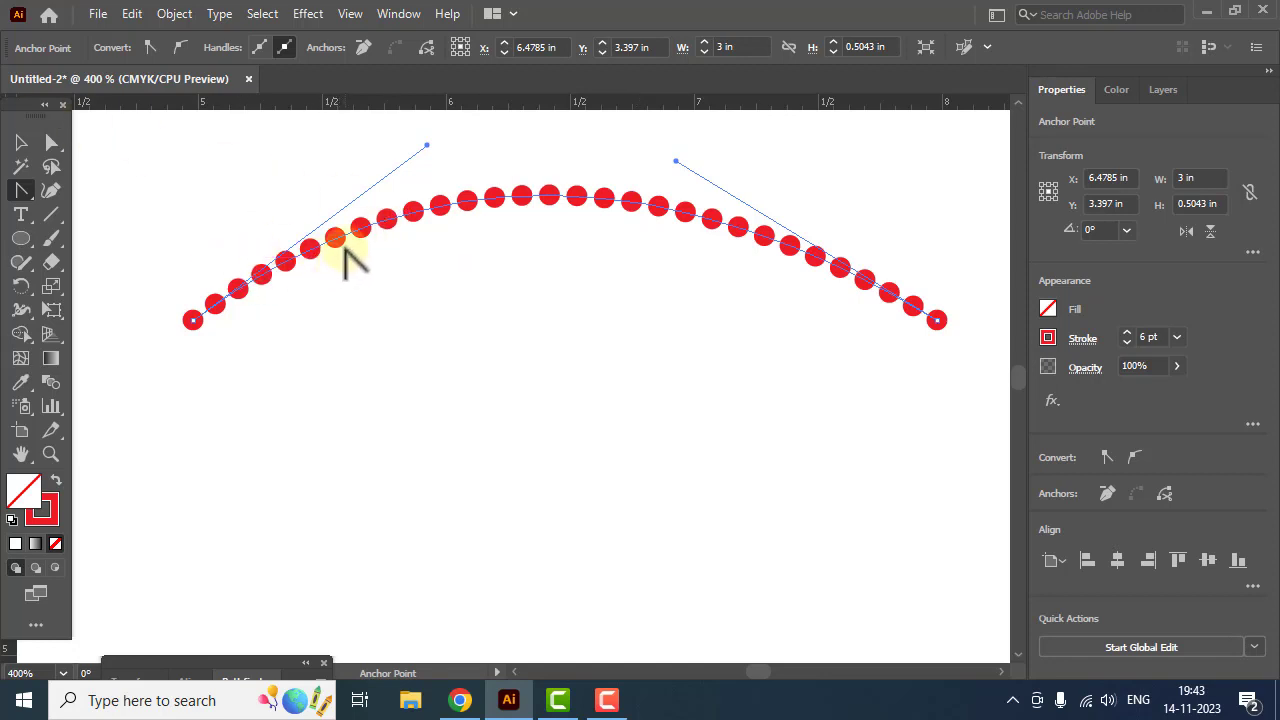
{"action": "left_click", "coordinate": [1080, 338]}
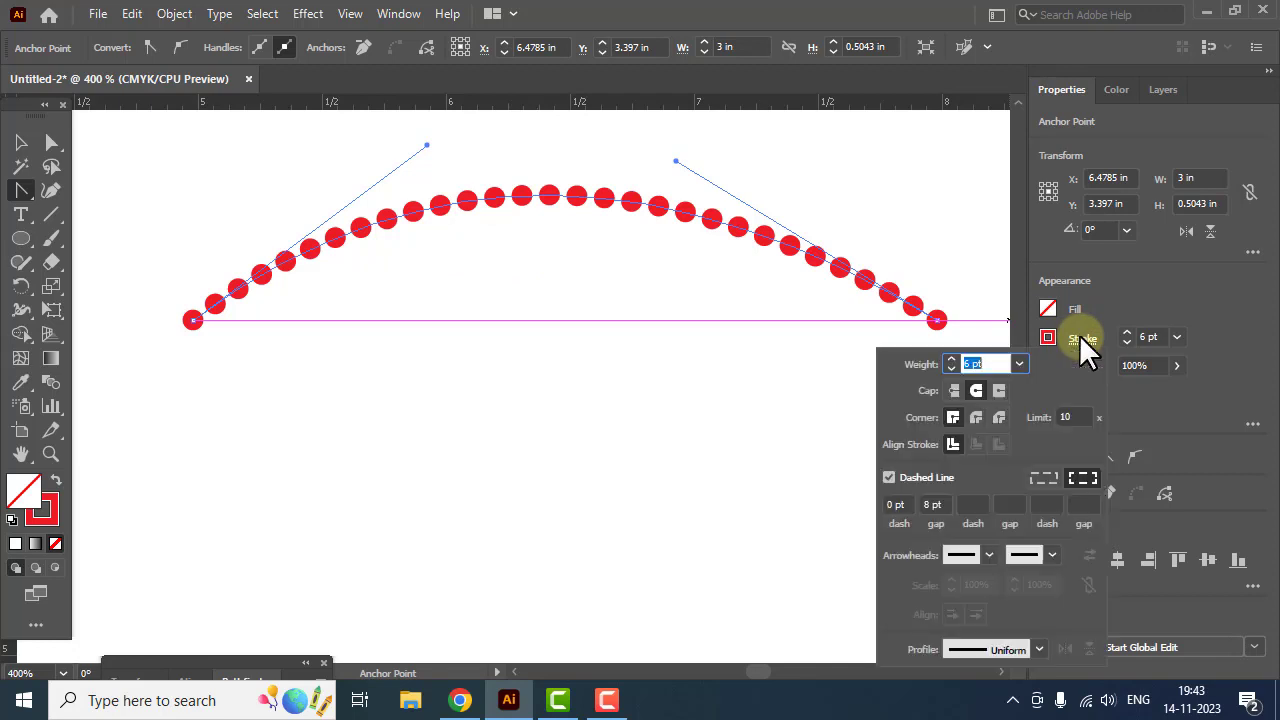
{"action": "left_click", "coordinate": [890, 477]}
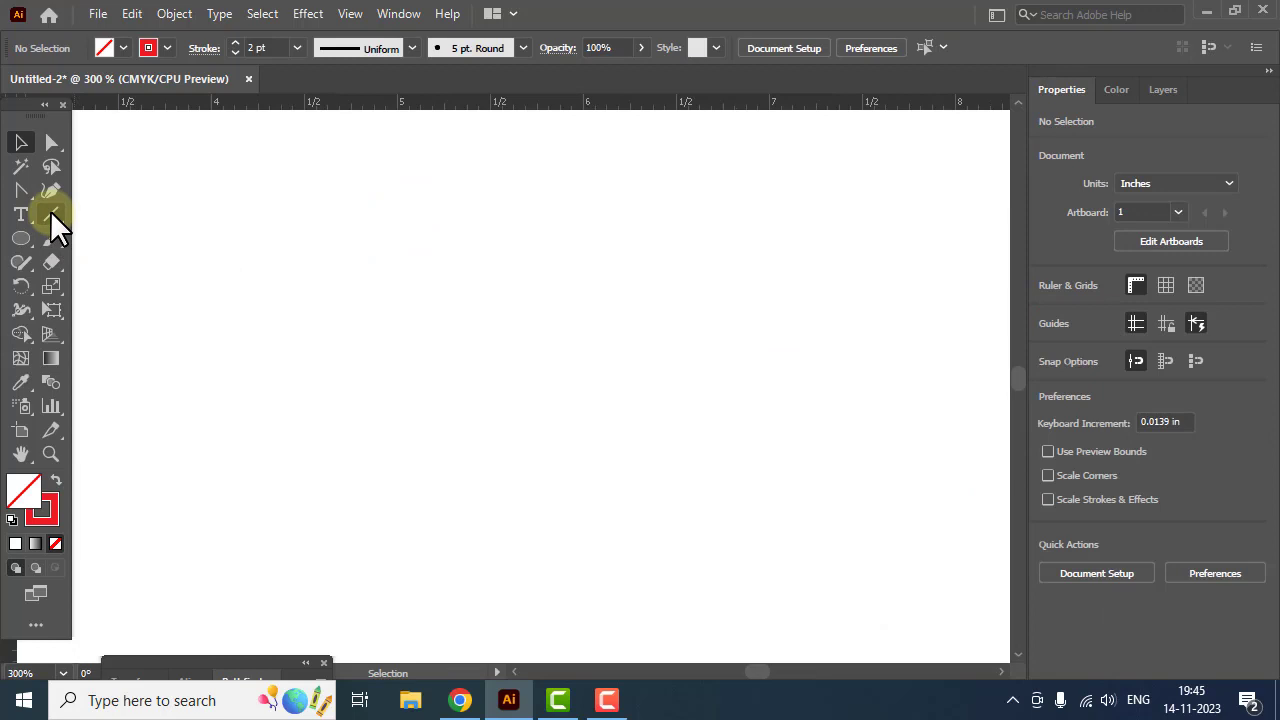
Step: Draw an arc about 1.27 in wide and high with the Arc tool and set its stroke weight to 3 pt
{"action": "left_click", "coordinate": [50, 212]}
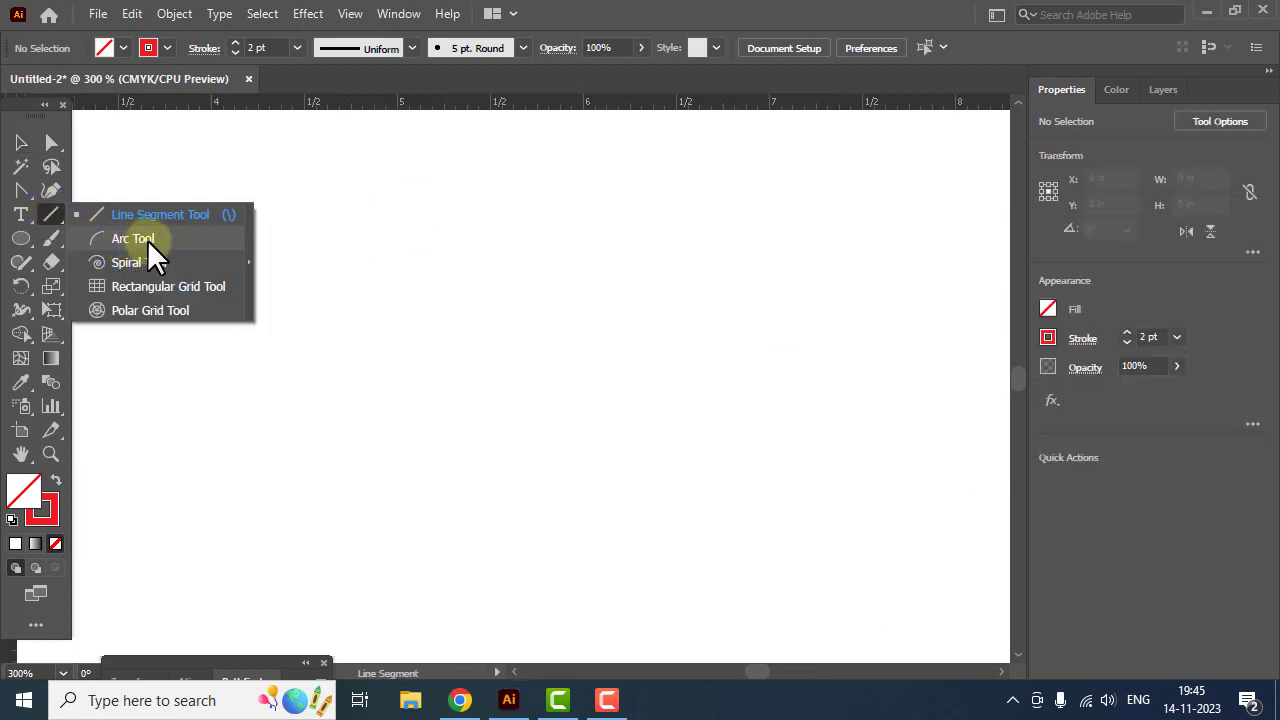
{"action": "left_click", "coordinate": [150, 239]}
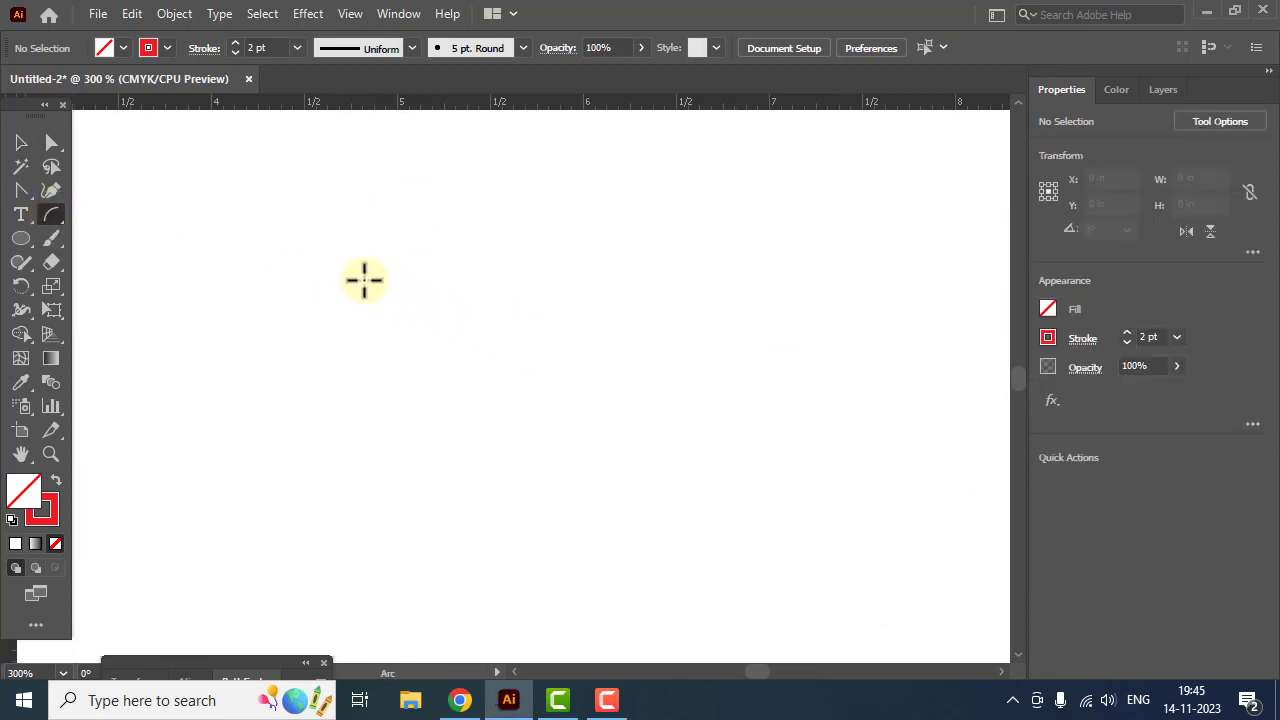
{"action": "left_click_drag", "start_coordinate": [348, 256], "coordinate": [555, 492]}
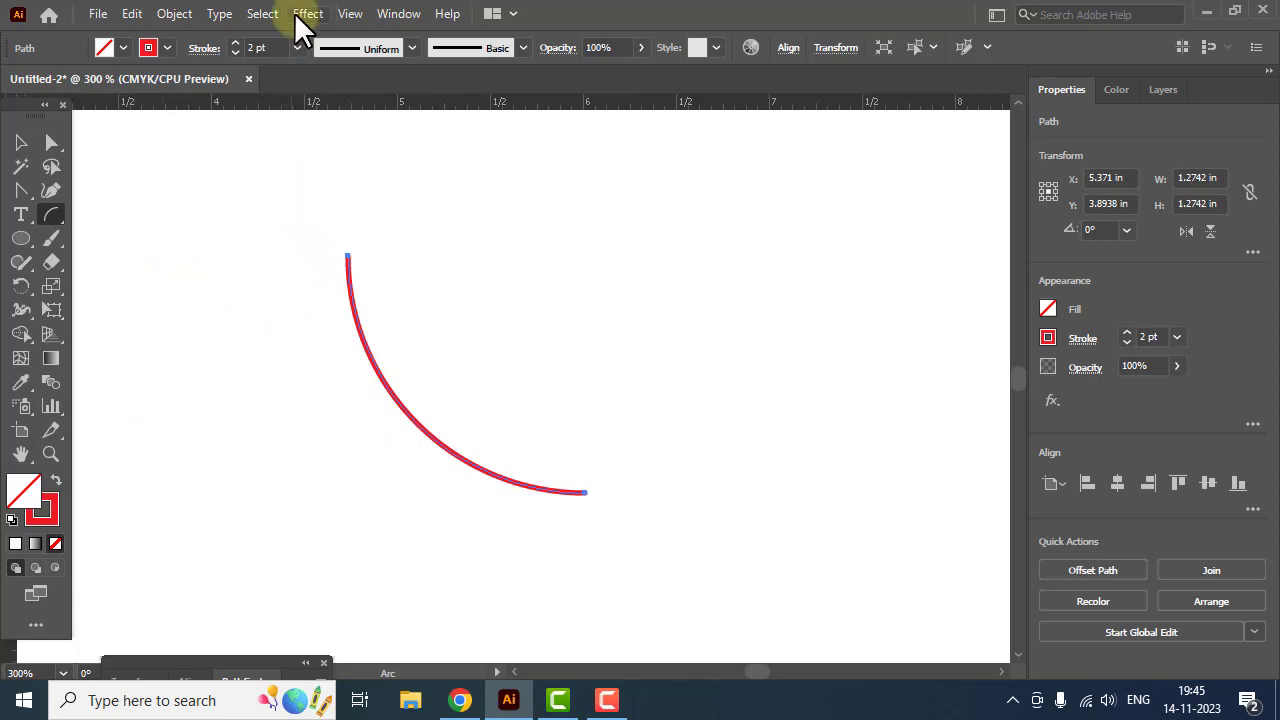
{"action": "left_click", "coordinate": [267, 40]}
{"action": "type", "text": "3"}
{"action": "key", "text": "Return"}
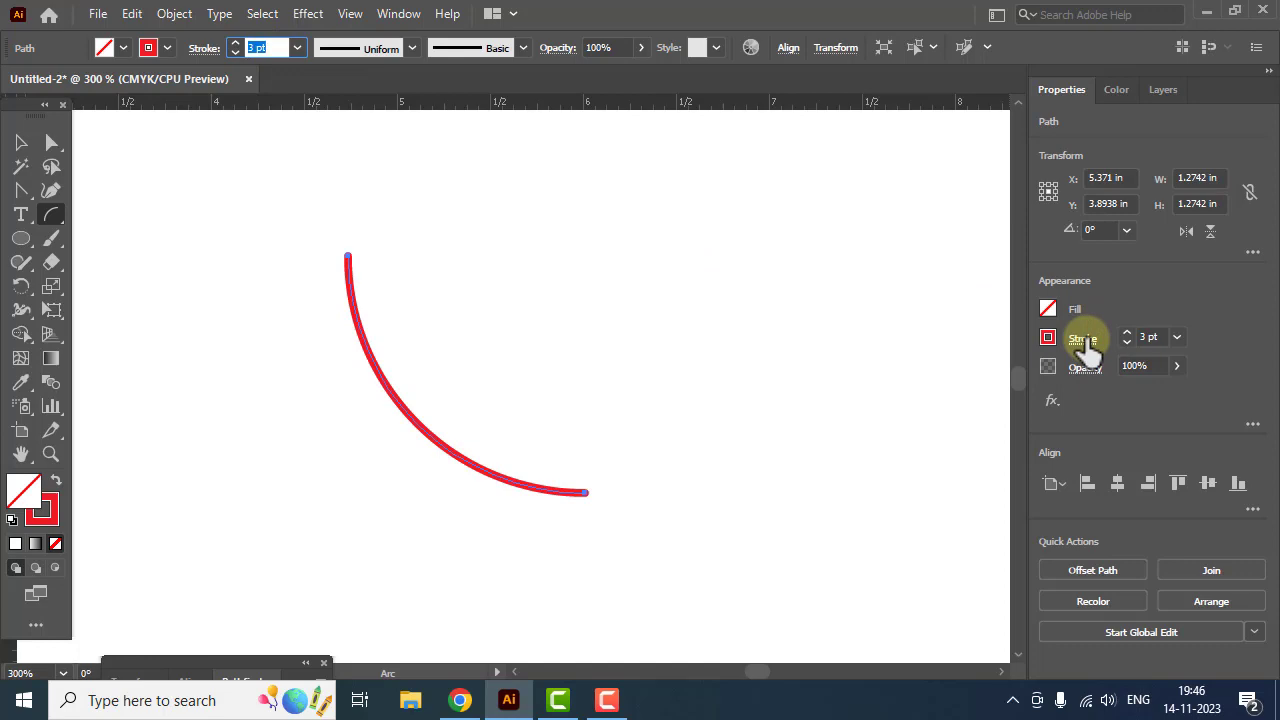
Step: Add a two-tone shaded pointed arrowhead to the start of the arc's stroke
{"action": "left_click", "coordinate": [204, 48]}
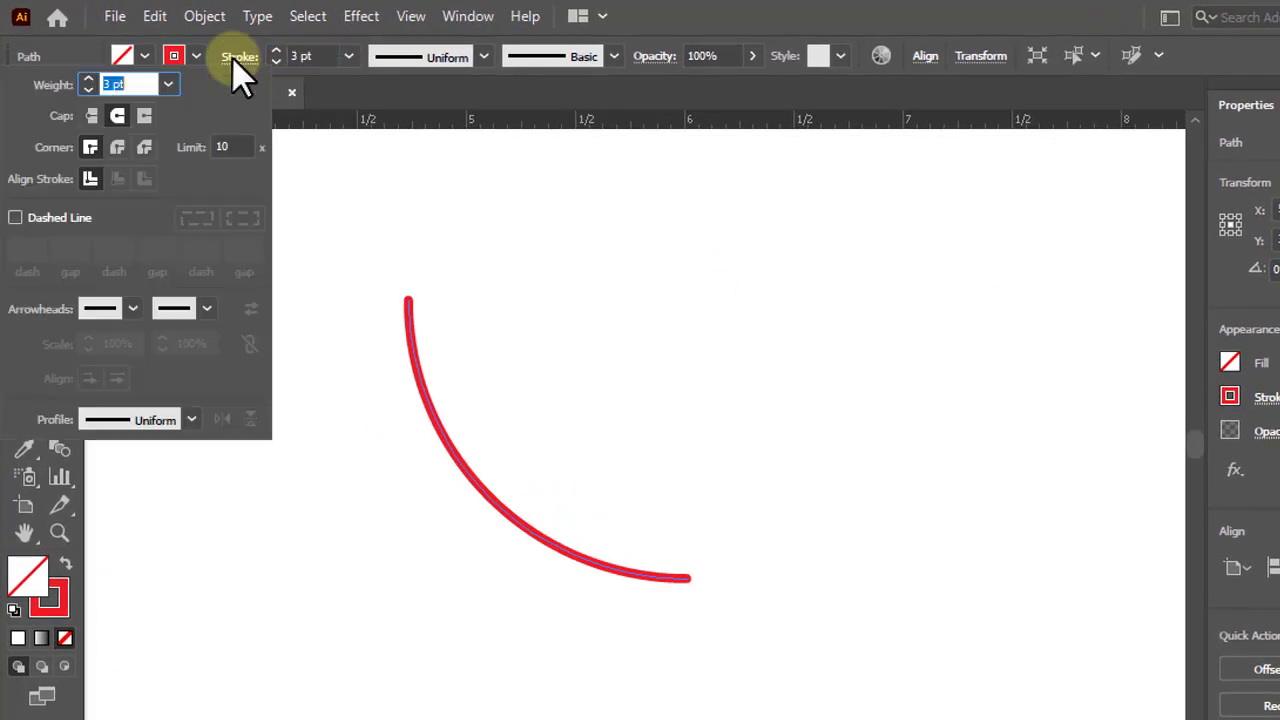
{"action": "left_click", "coordinate": [132, 310]}
{"action": "scroll", "coordinate": [107, 490], "scroll_direction": "down", "scroll_amount": 6}
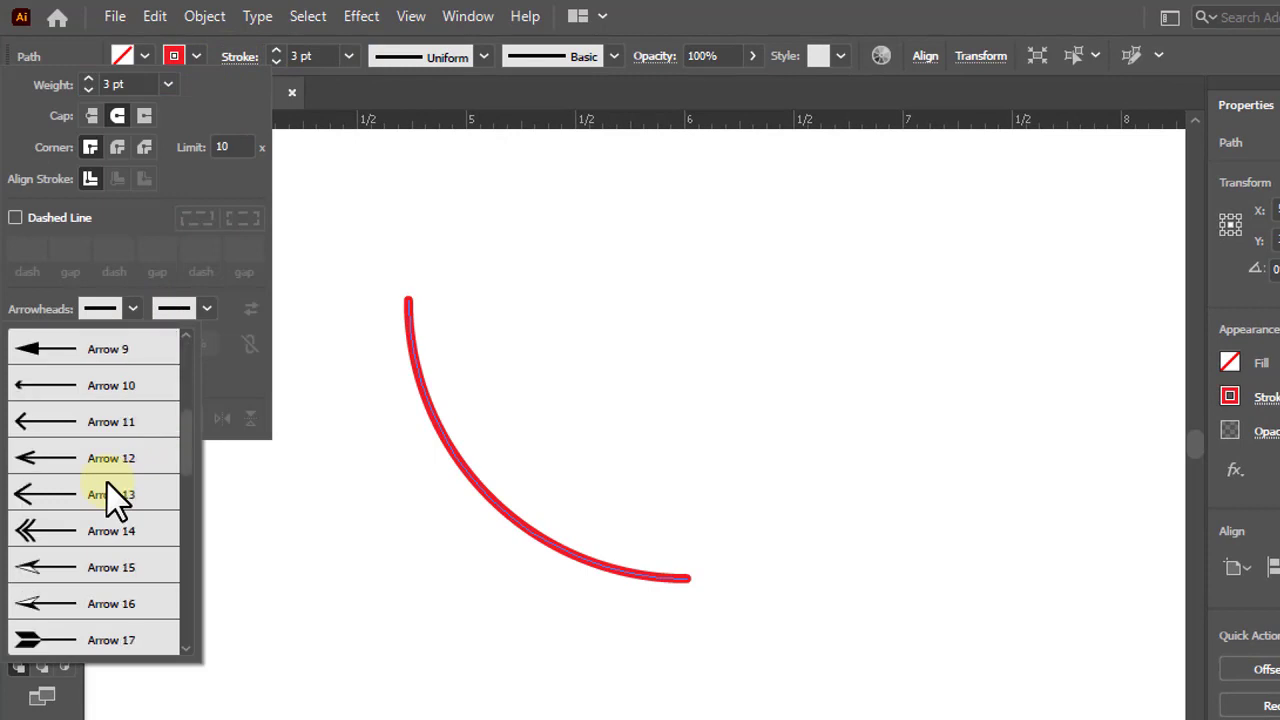
{"action": "scroll", "coordinate": [107, 490], "scroll_direction": "up", "scroll_amount": 1}
{"action": "scroll", "coordinate": [107, 490], "scroll_direction": "down", "scroll_amount": 4}
{"action": "scroll", "coordinate": [108, 483], "scroll_direction": "down", "scroll_amount": 3}
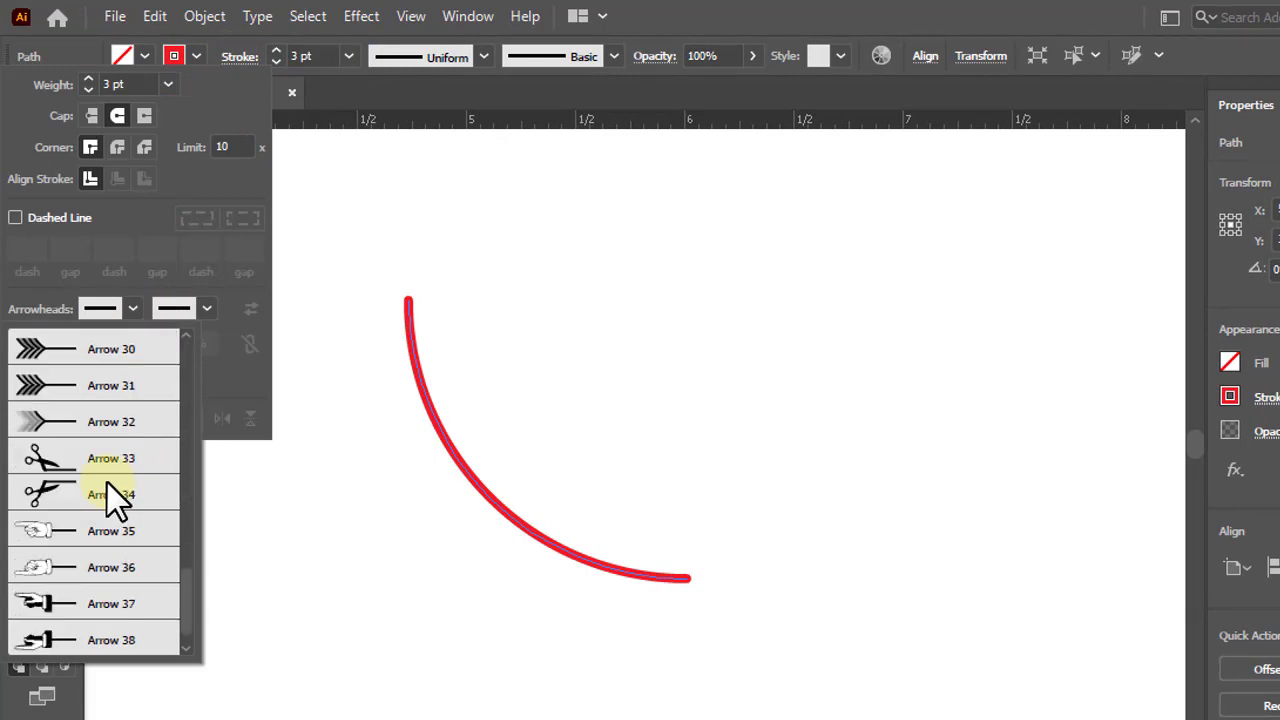
{"action": "scroll", "coordinate": [108, 483], "scroll_direction": "up", "scroll_amount": 3}
{"action": "left_click", "coordinate": [65, 398]}
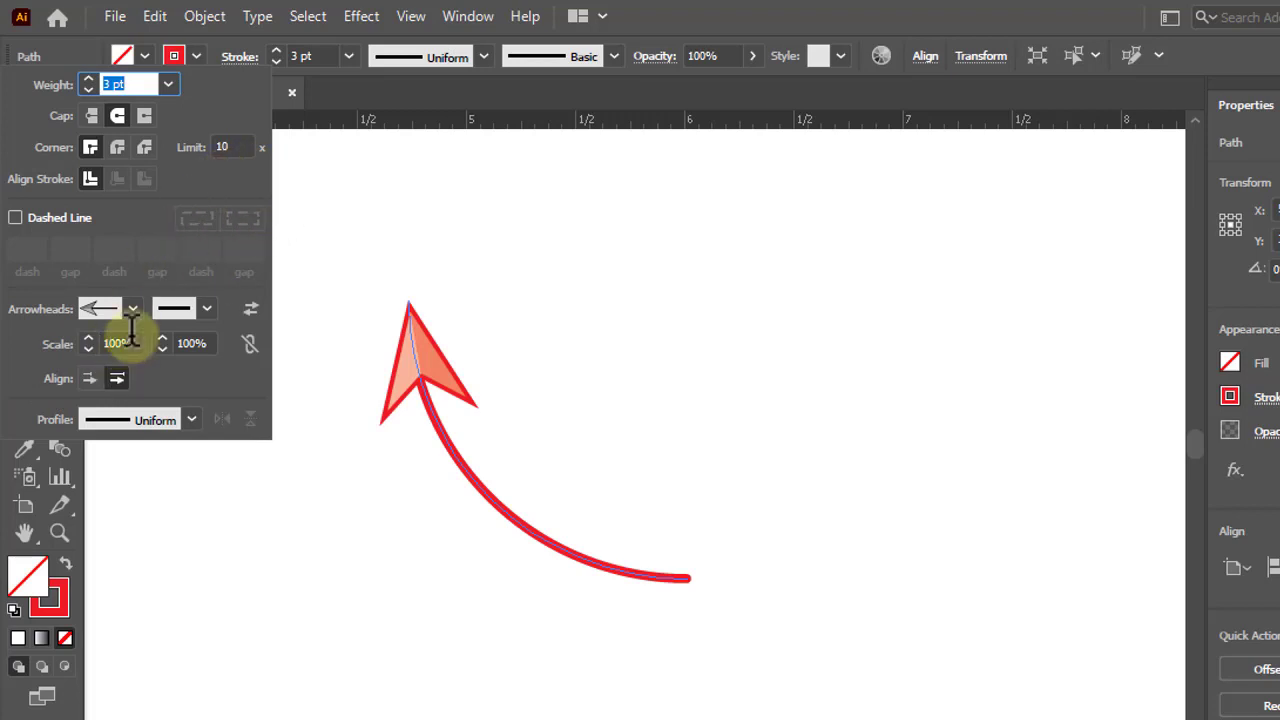
Step: Add the fading feather arrowhead Arrow 32 to the end of the arc's stroke
{"action": "left_click", "coordinate": [201, 308]}
{"action": "scroll", "coordinate": [142, 547], "scroll_direction": "down", "scroll_amount": 10}
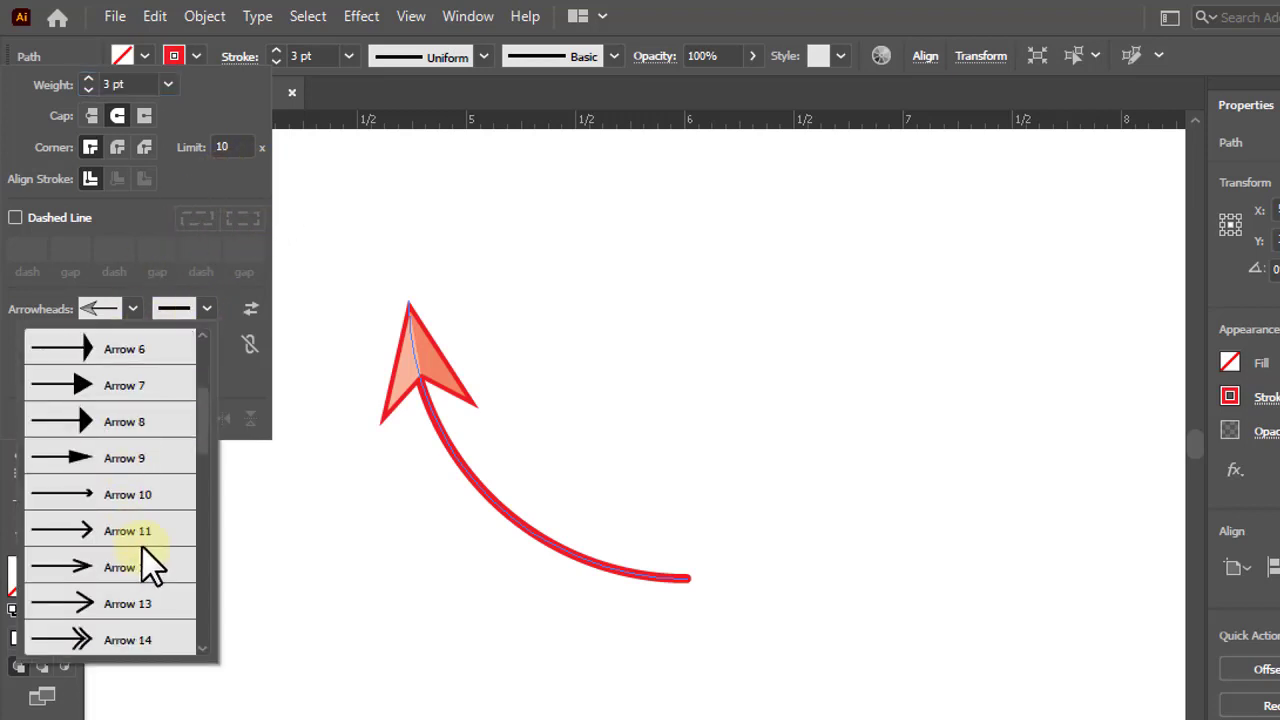
{"action": "scroll", "coordinate": [144, 566], "scroll_direction": "down", "scroll_amount": 1}
{"action": "scroll", "coordinate": [144, 566], "scroll_direction": "up", "scroll_amount": 3}
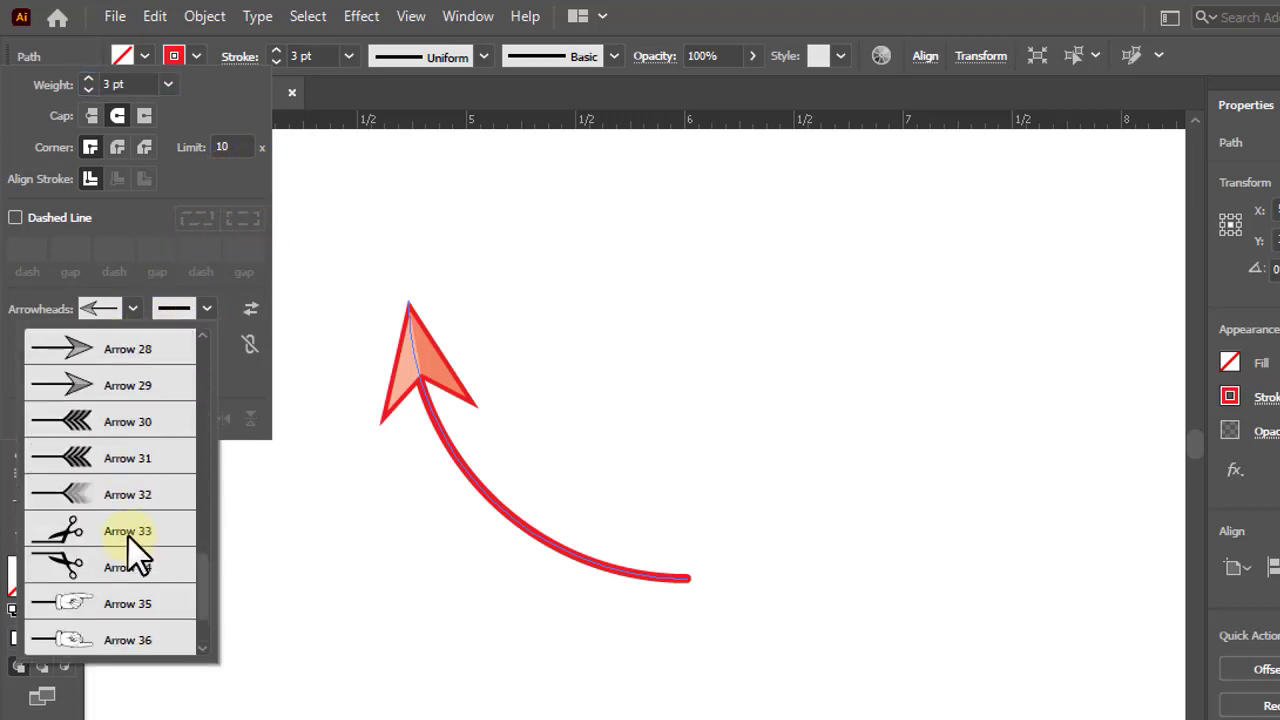
{"action": "left_click", "coordinate": [109, 491]}
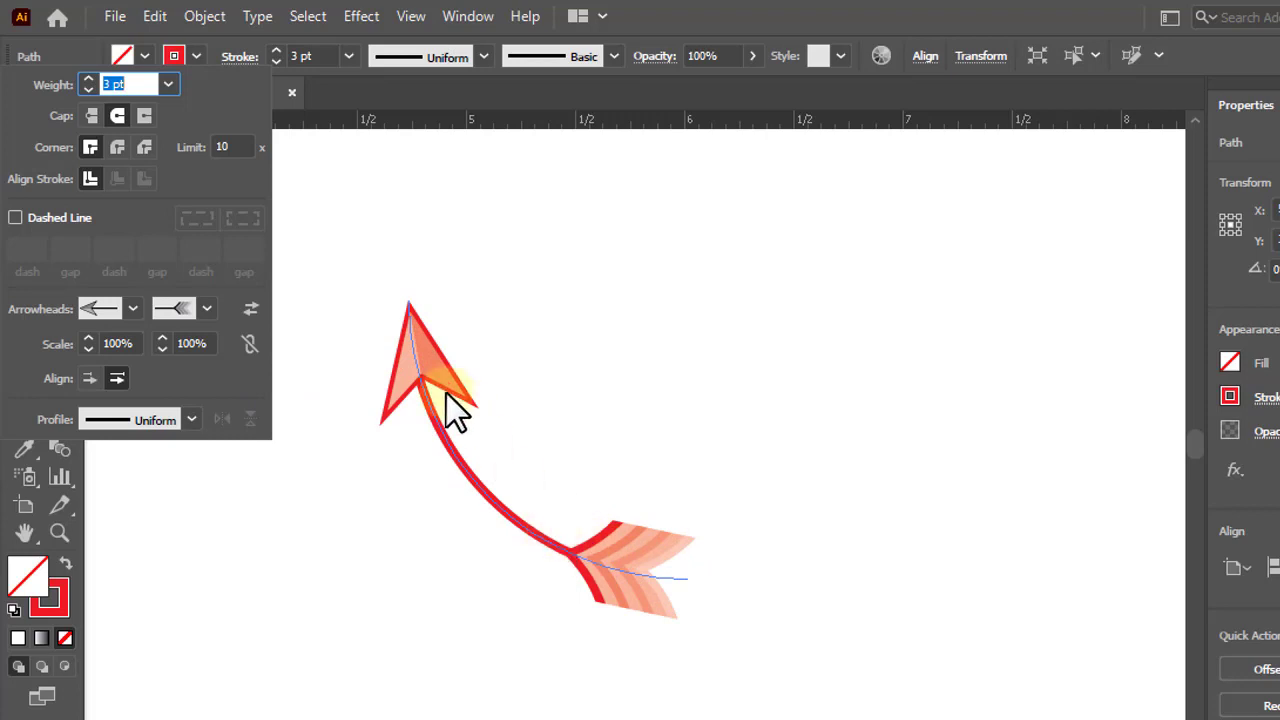
Step: Set the scale of both the start and end arrowheads to 50%
{"action": "left_click", "coordinate": [130, 343]}
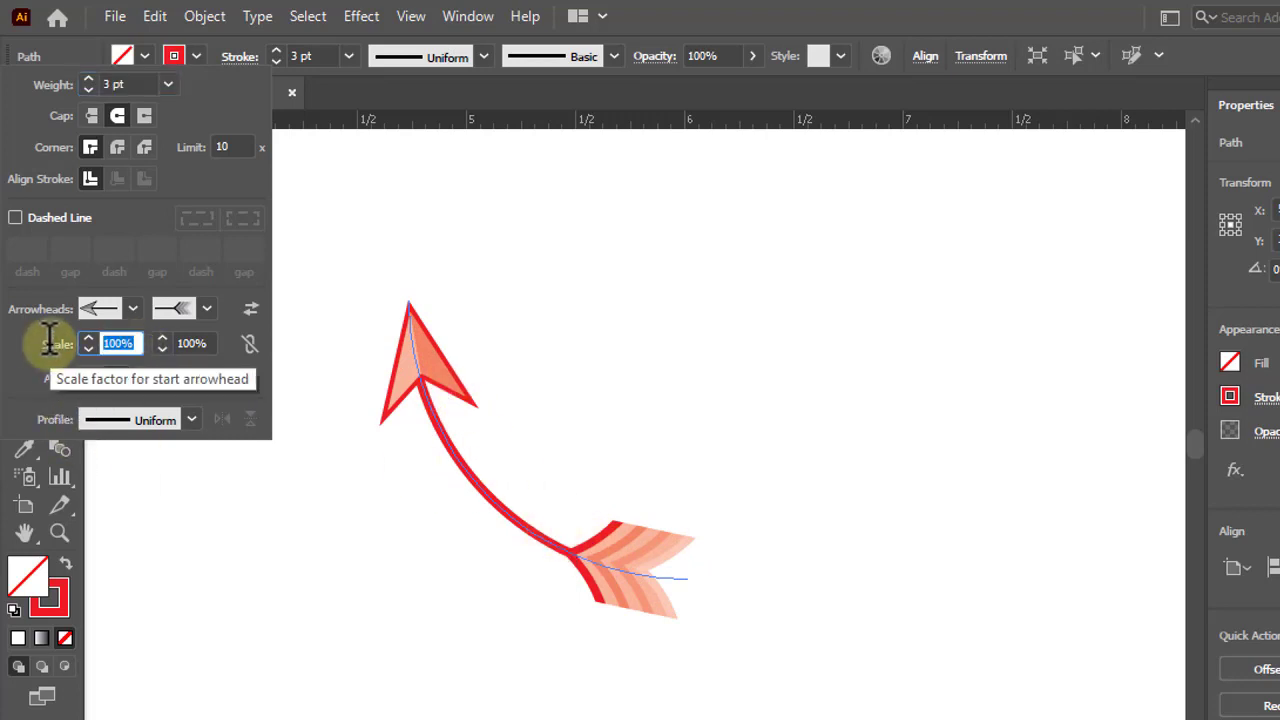
{"action": "type", "text": "50"}
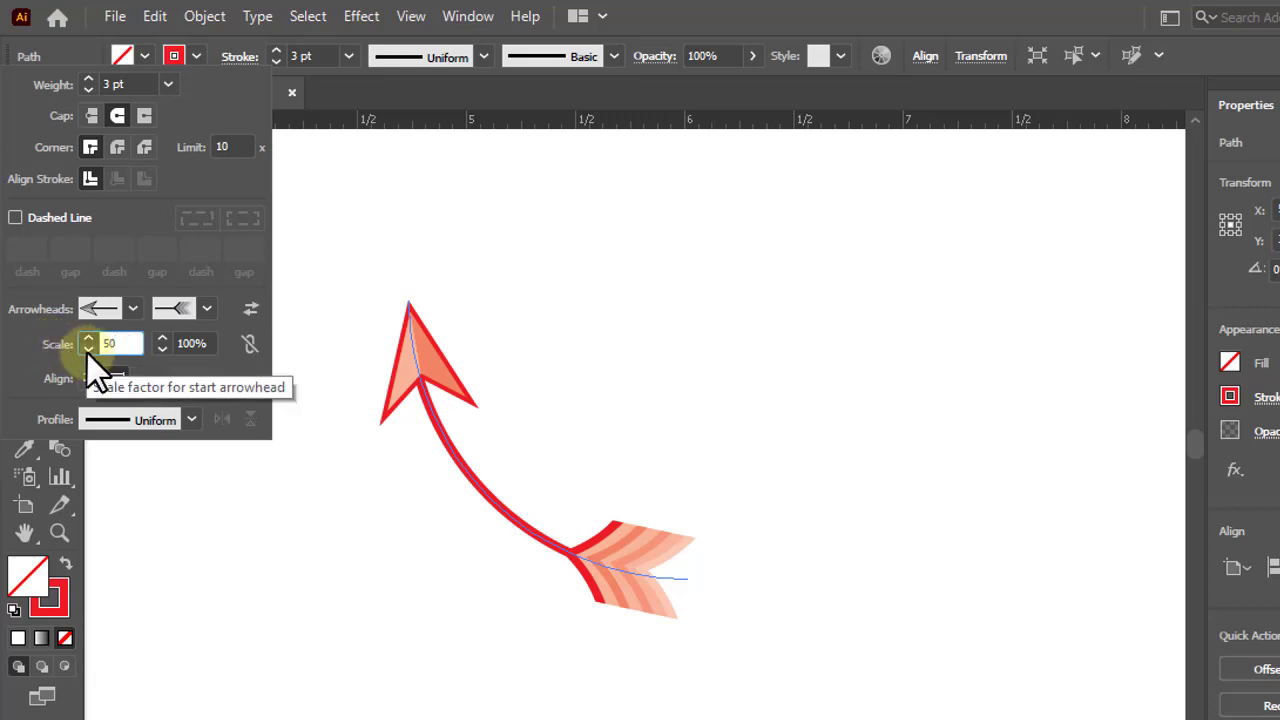
{"action": "key", "text": "Return"}
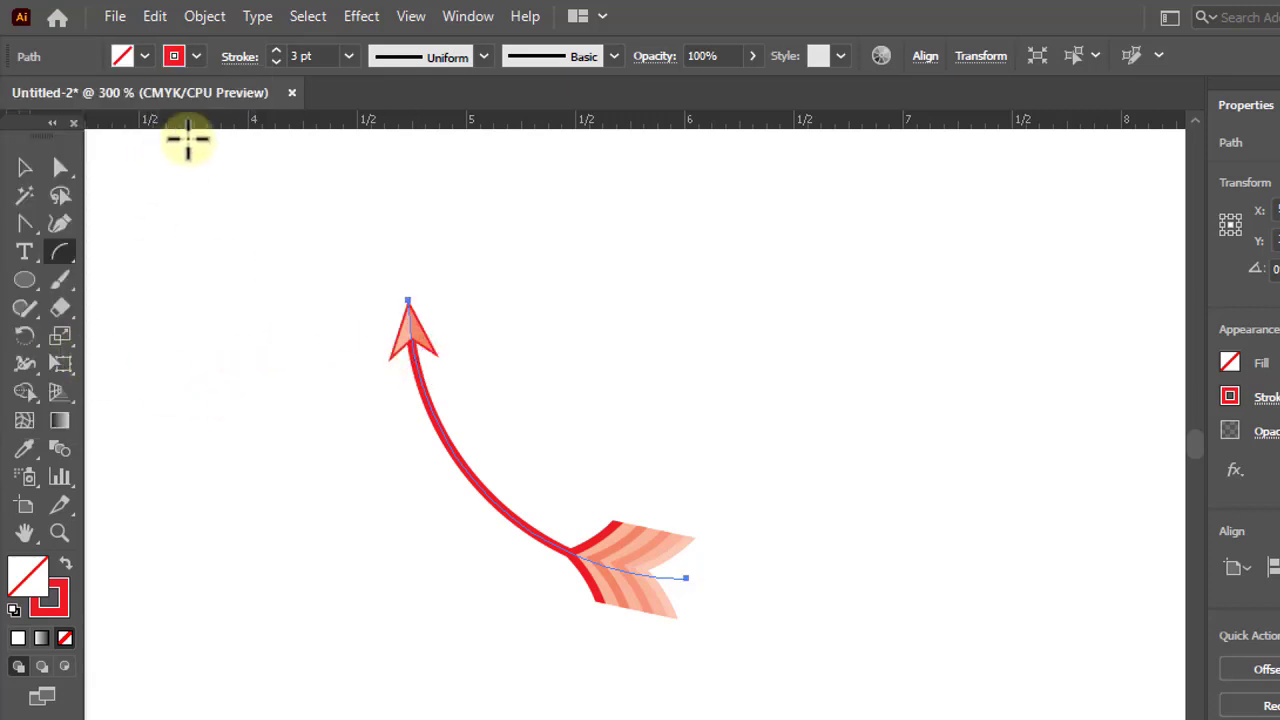
{"action": "left_click", "coordinate": [240, 56]}
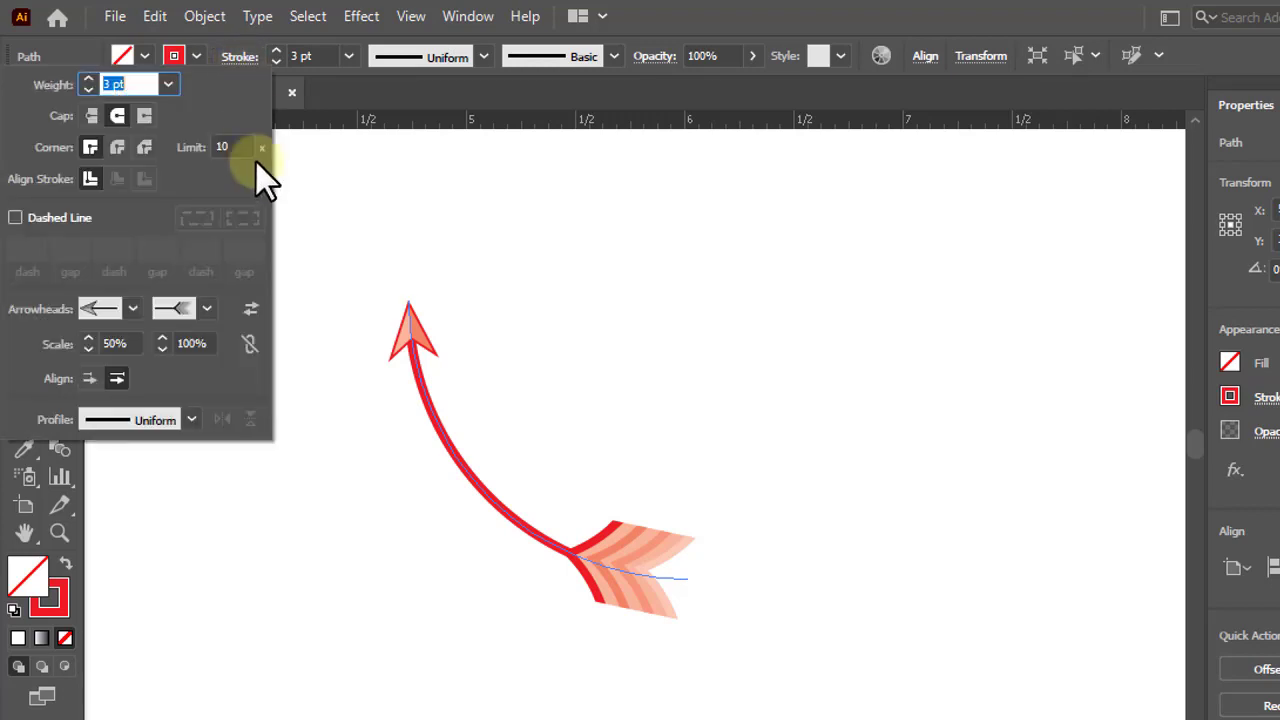
{"action": "left_click", "coordinate": [193, 343]}
{"action": "type", "text": "50"}
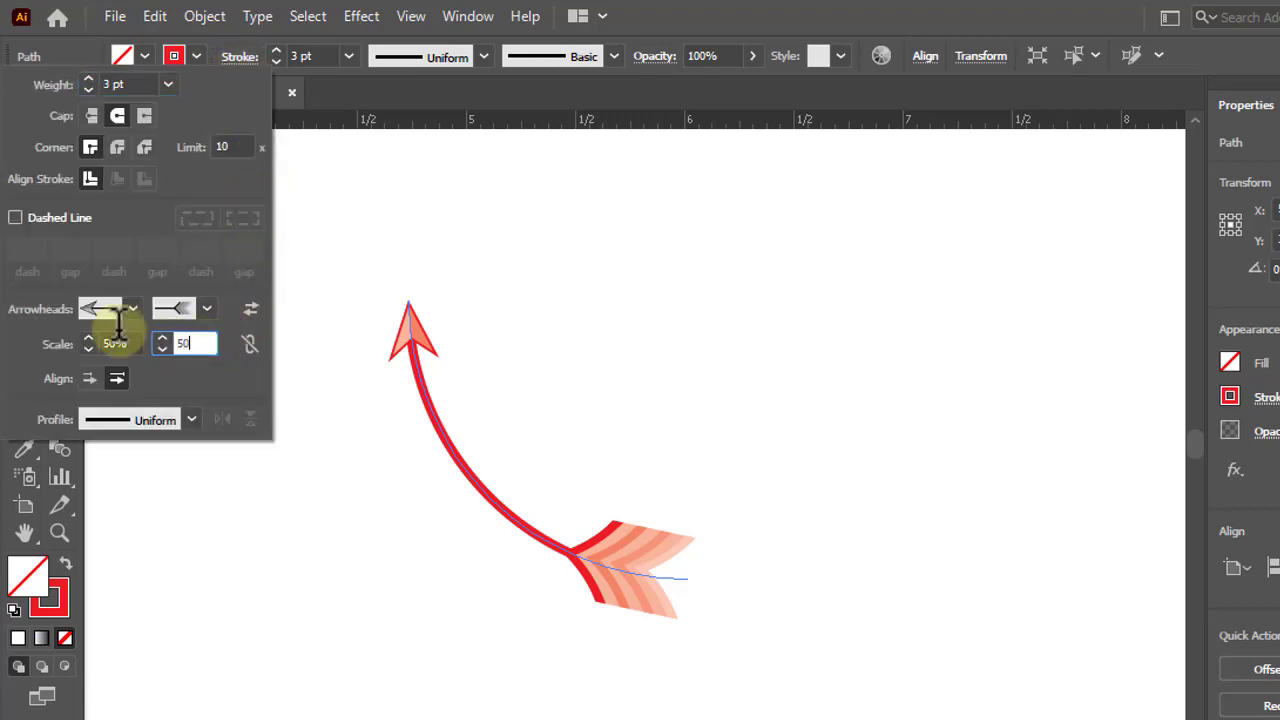
{"action": "key", "text": "Return"}
Step: Change the curved arrow's stroke colour to brown, hex 664A33
{"action": "left_click", "coordinate": [25, 168]}
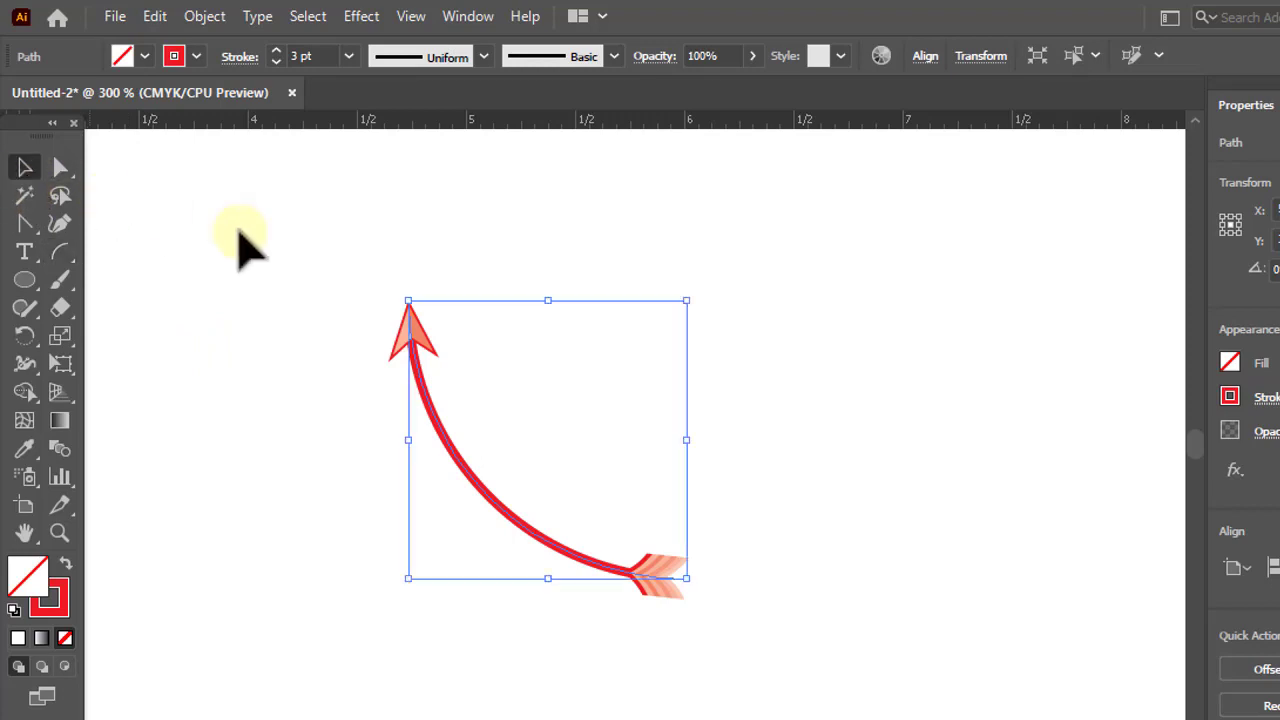
{"action": "left_click", "coordinate": [352, 287]}
{"action": "left_click", "coordinate": [408, 322]}
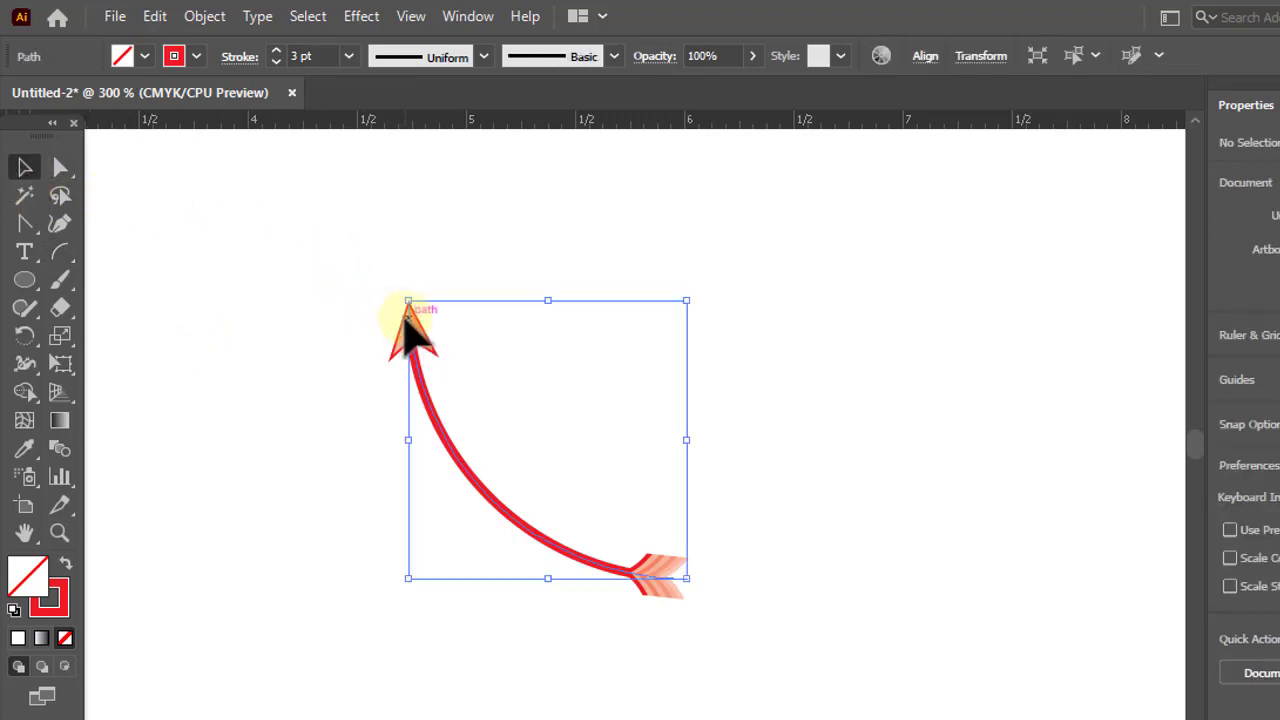
{"action": "left_click", "coordinate": [57, 585]}
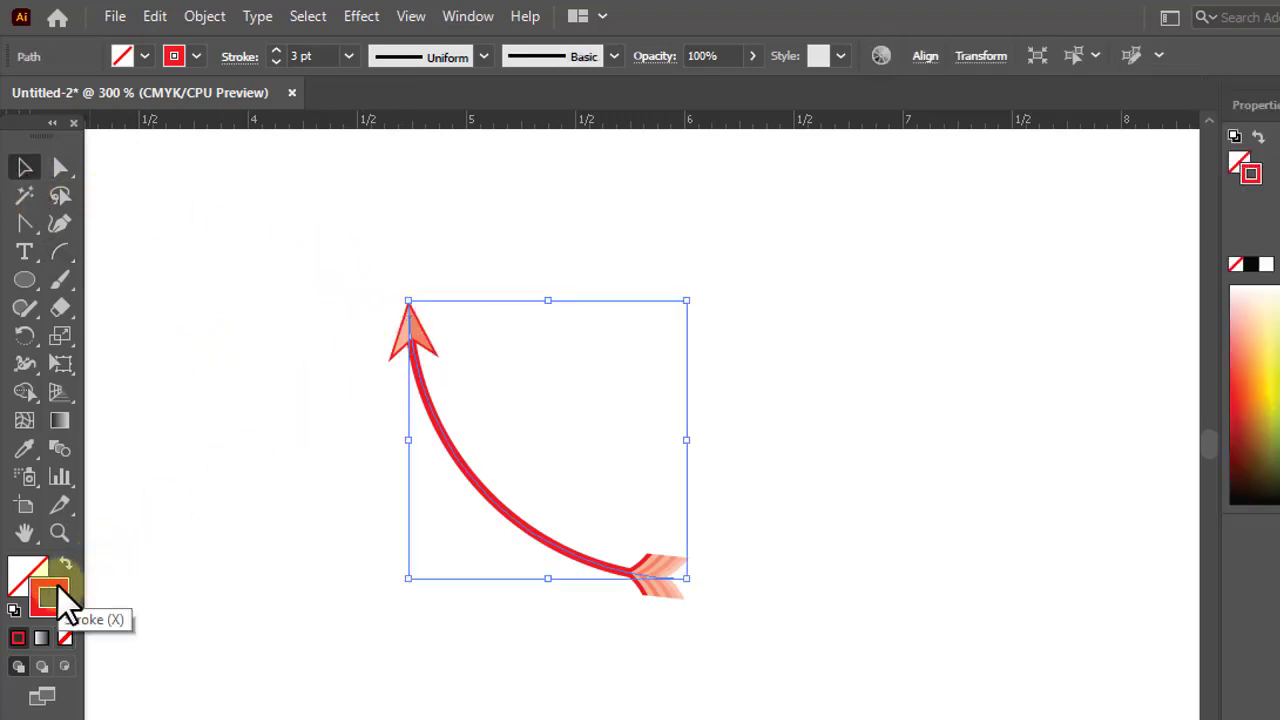
{"action": "double_click", "coordinate": [58, 586]}
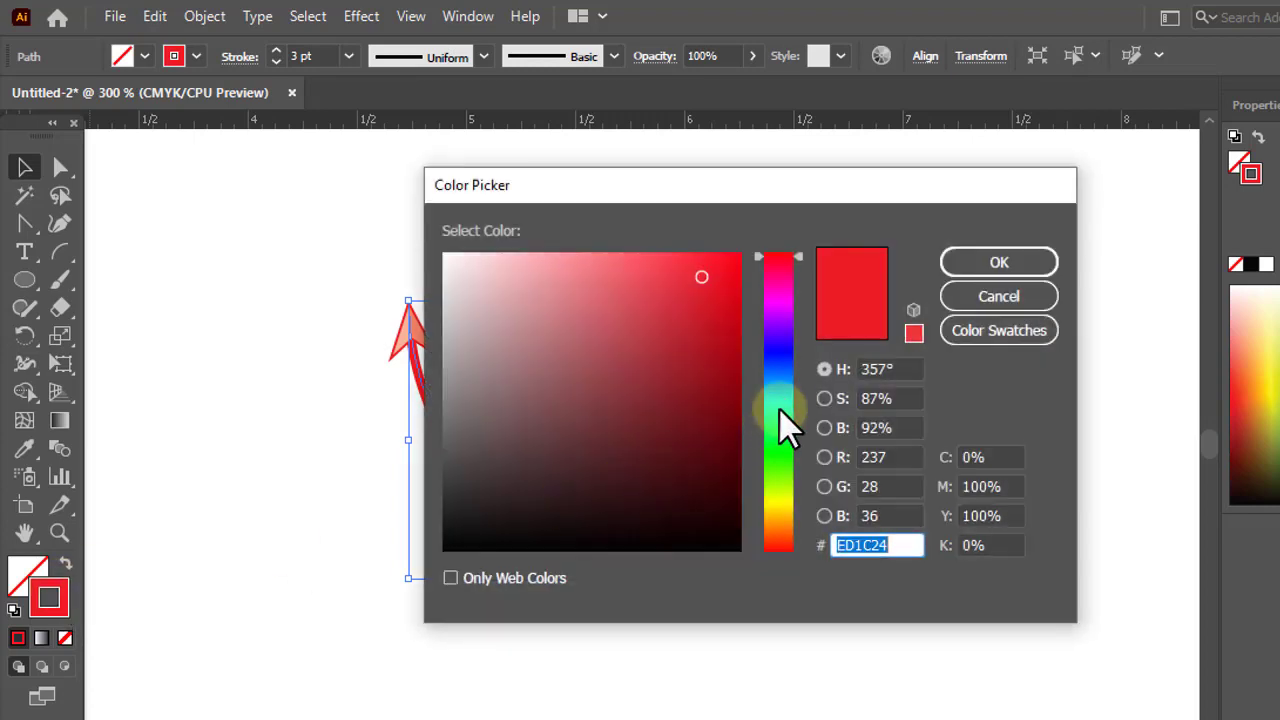
{"action": "left_click", "coordinate": [776, 519]}
{"action": "left_click_drag", "start_coordinate": [776, 519], "coordinate": [776, 529]}
{"action": "mouse_move", "coordinate": [714, 449]}
{"action": "left_mouse_down"}
{"action": "mouse_move", "coordinate": [634, 449]}
{"action": "mouse_move", "coordinate": [591, 432]}
{"action": "left_mouse_up"}
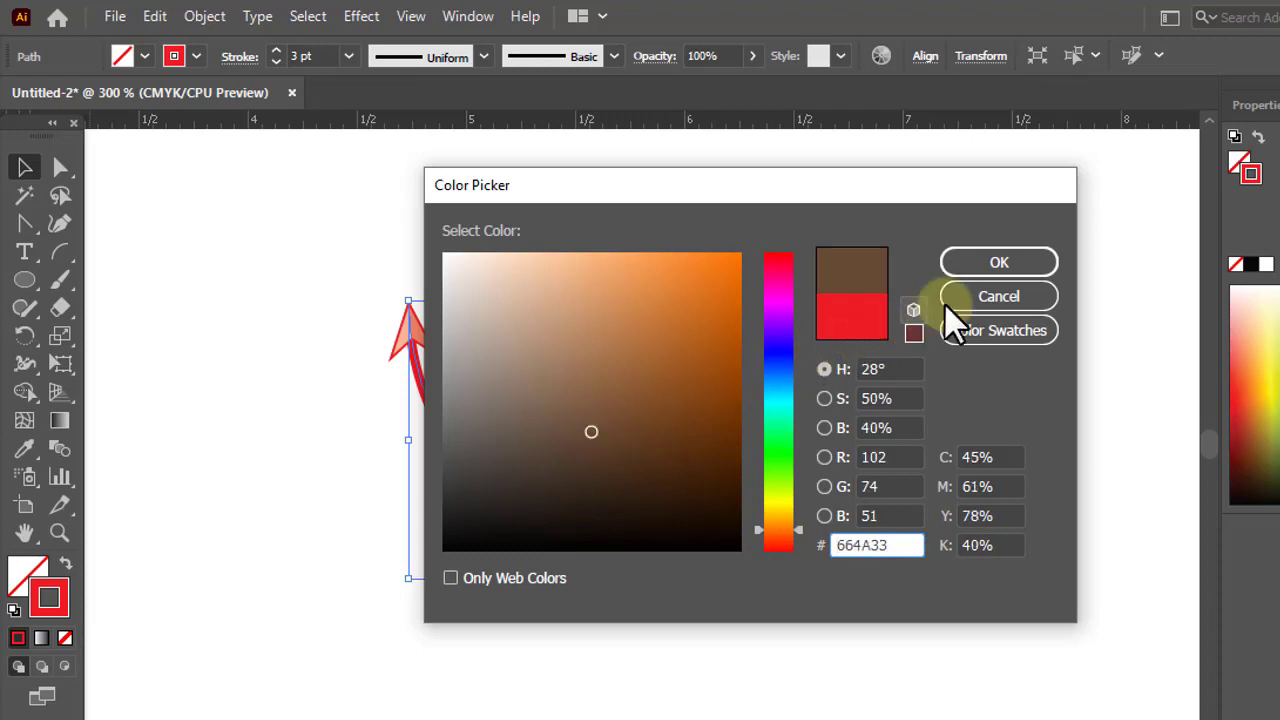
{"action": "left_click", "coordinate": [978, 270]}
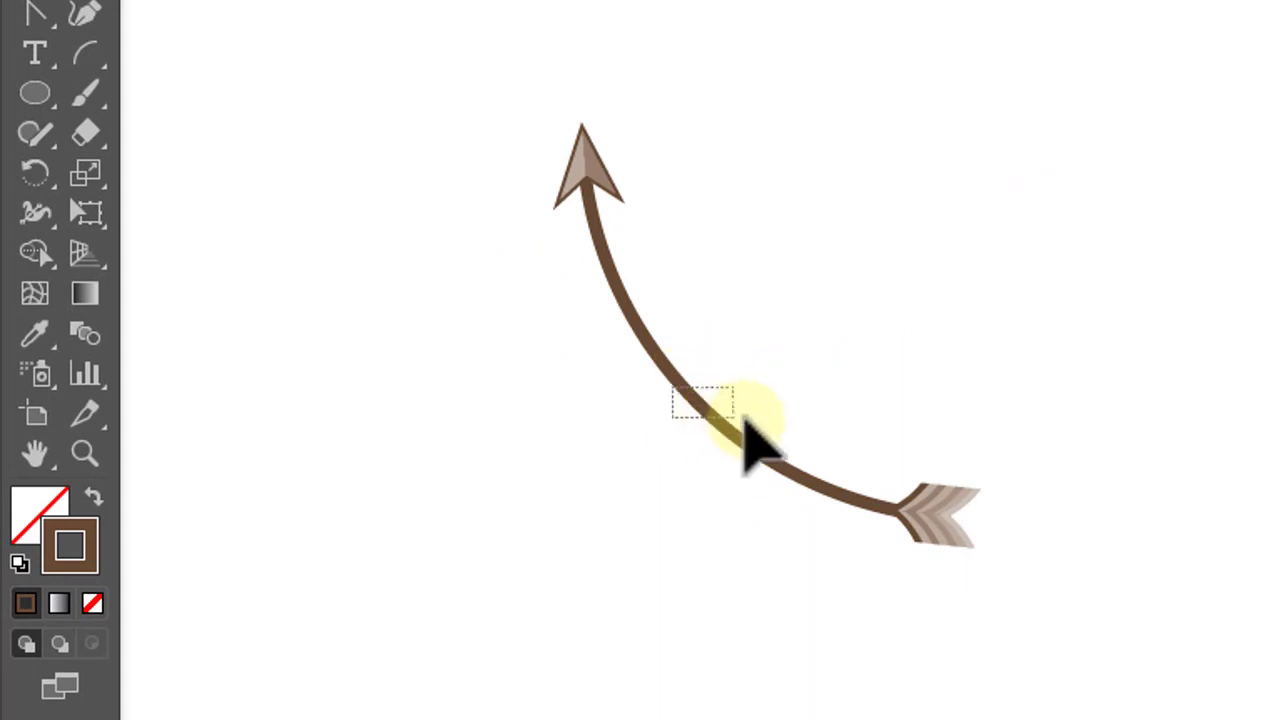
Step: Create a copy of the curved arrow reflected across the vertical axis to form crossed arrows
{"action": "left_click", "coordinate": [700, 410]}
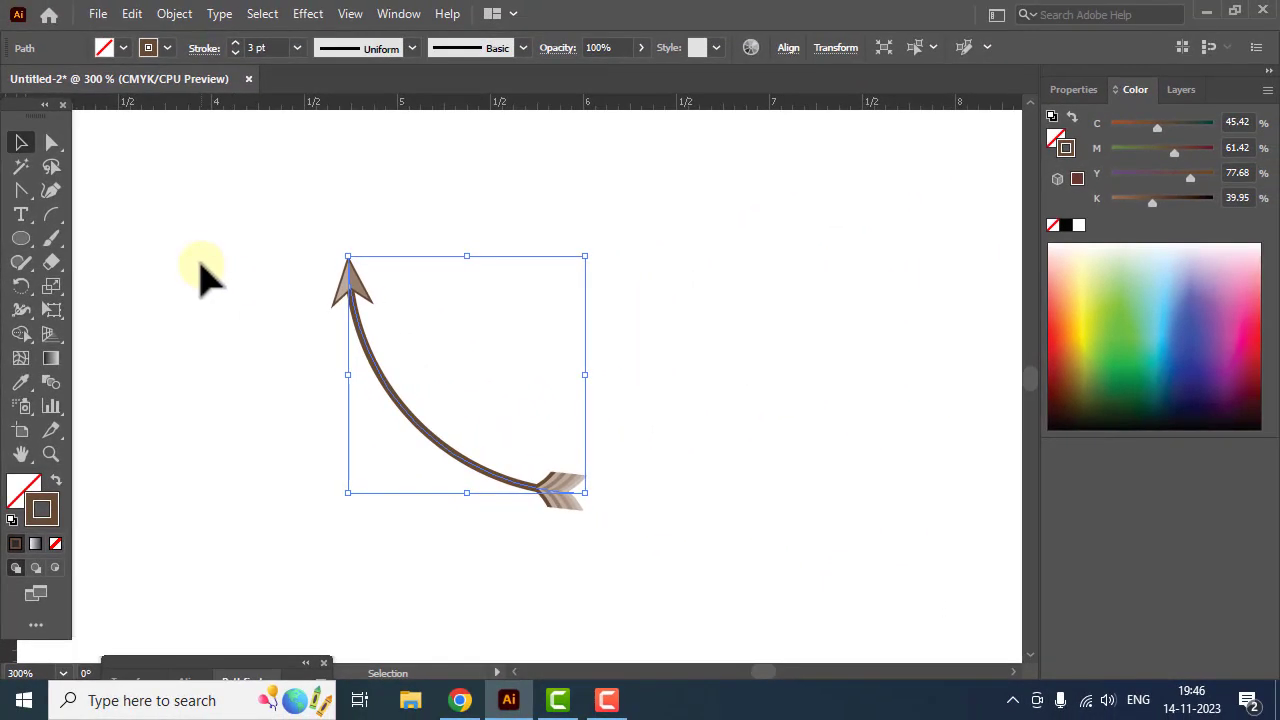
{"action": "left_click_drag", "start_coordinate": [380, 45], "coordinate": [1050, 668]}
{"action": "left_click_drag", "start_coordinate": [636, 590], "coordinate": [636, 590]}
{"action": "right_click", "coordinate": [425, 440]}
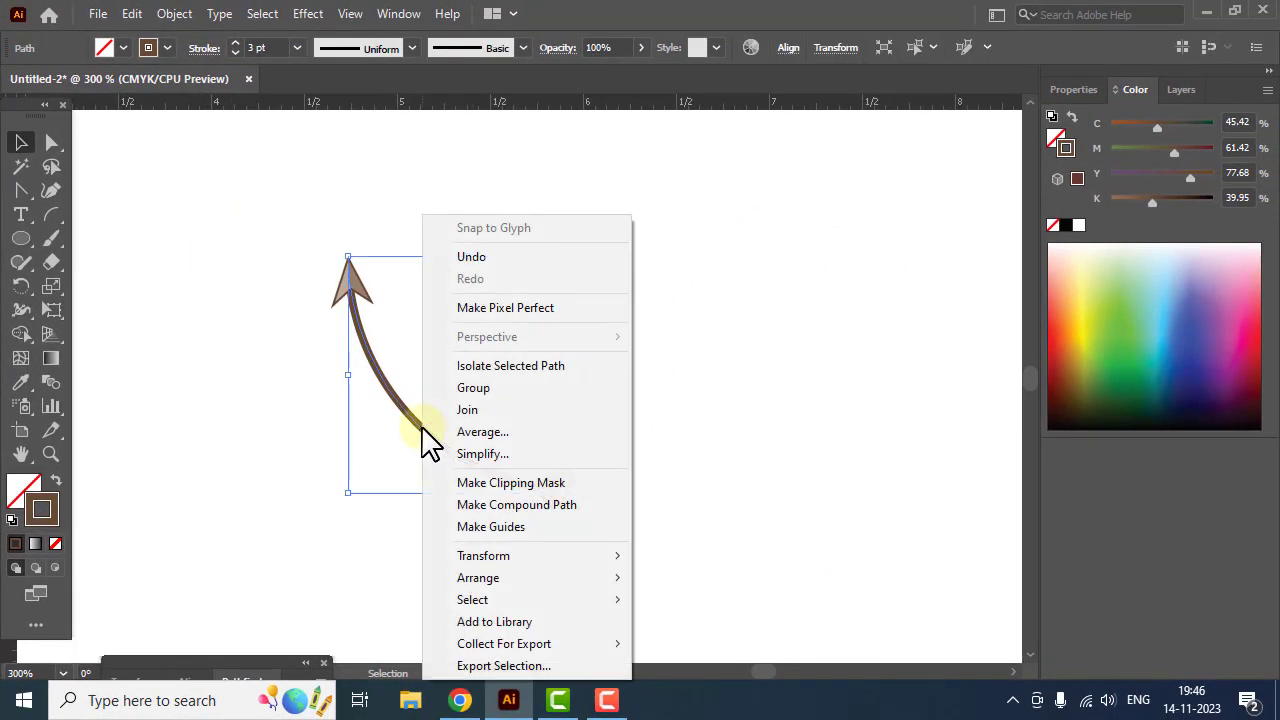
{"action": "mouse_move", "coordinate": [505, 566]}
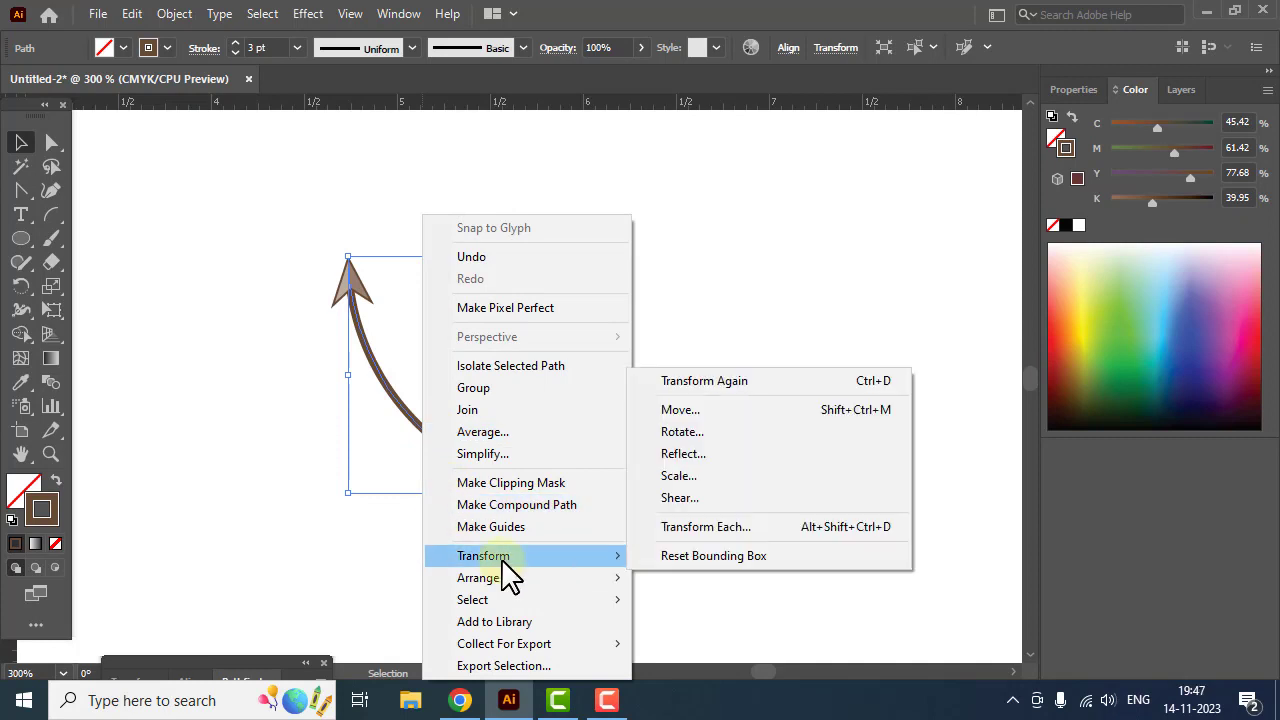
{"action": "left_click", "coordinate": [703, 455]}
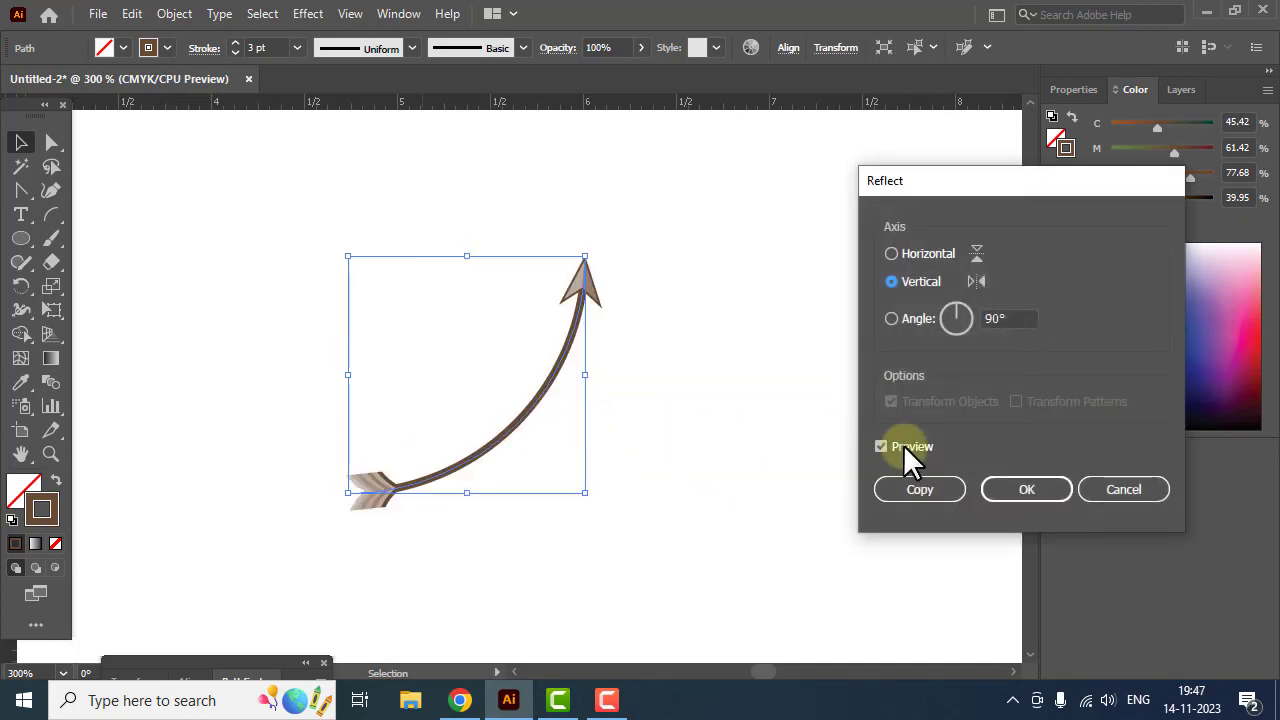
{"action": "left_click", "coordinate": [914, 489]}
{"action": "left_click", "coordinate": [814, 449]}
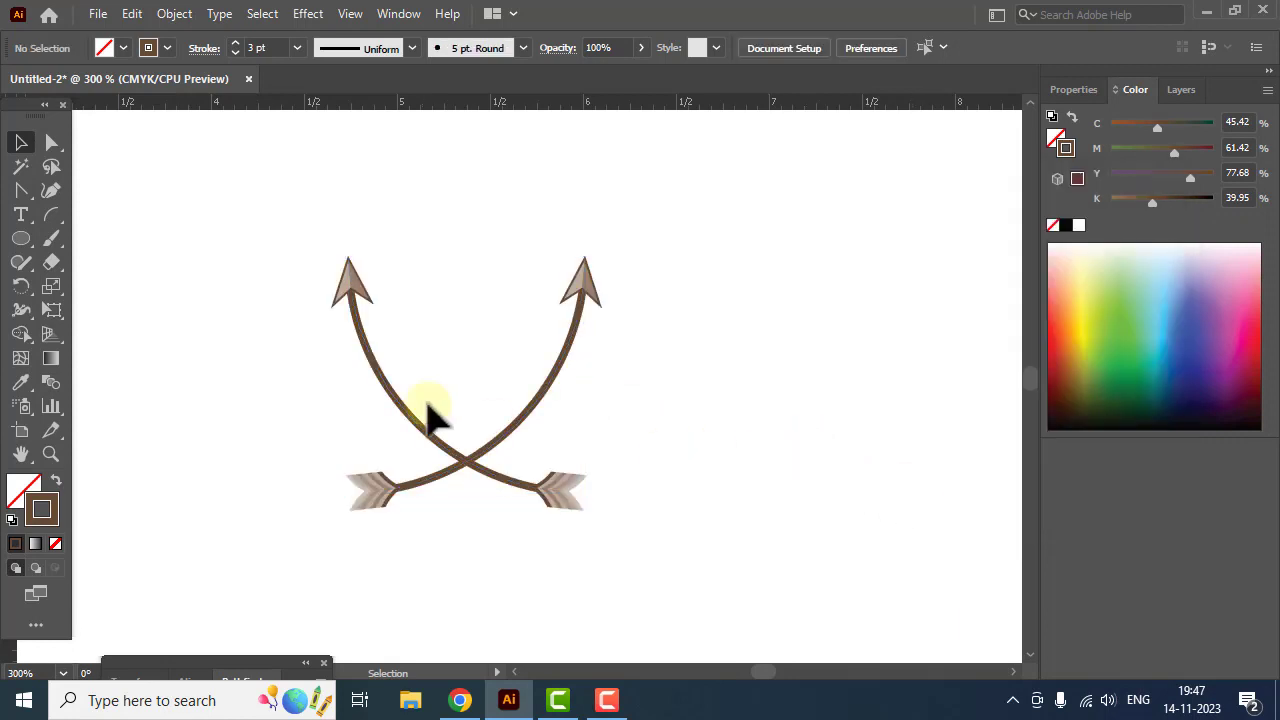
Step: Group the two crossed arrows and center the group horizontally and vertically on the artboard
{"action": "left_click_drag", "start_coordinate": [192, 197], "coordinate": [748, 594]}
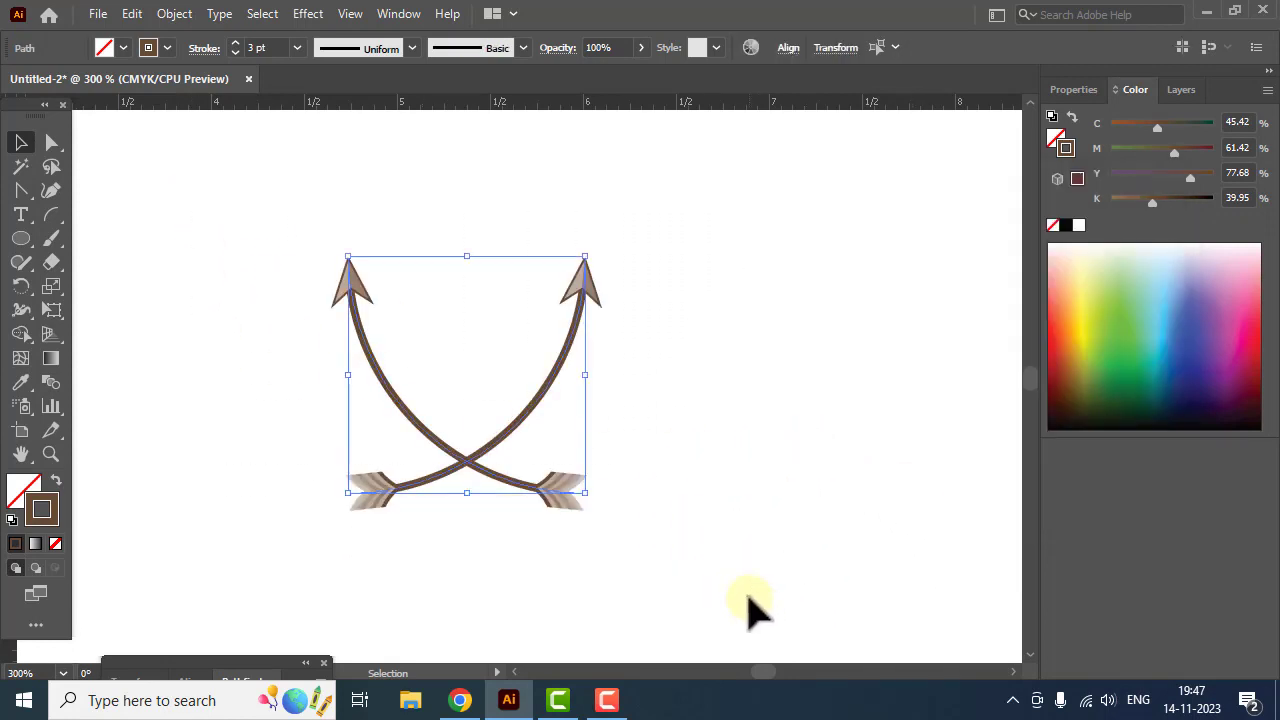
{"action": "key", "text": "ctrl+g"}
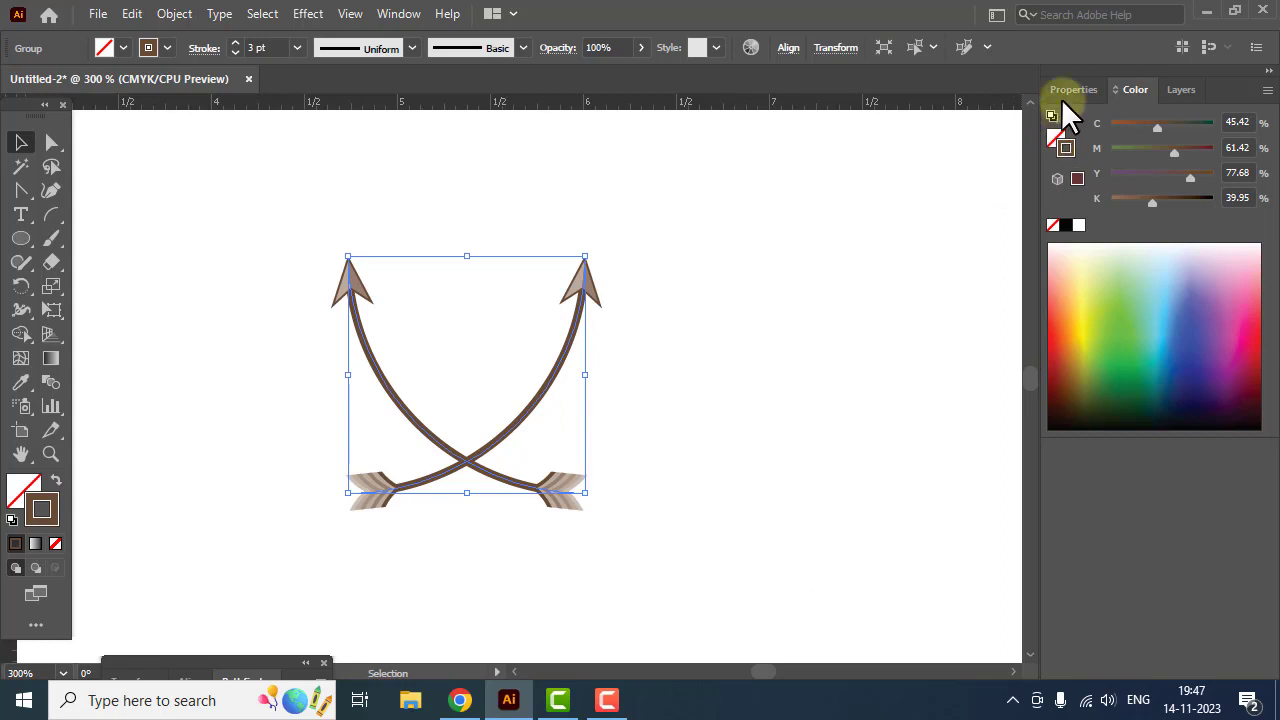
{"action": "left_click", "coordinate": [1063, 97]}
{"action": "left_click", "coordinate": [1117, 481]}
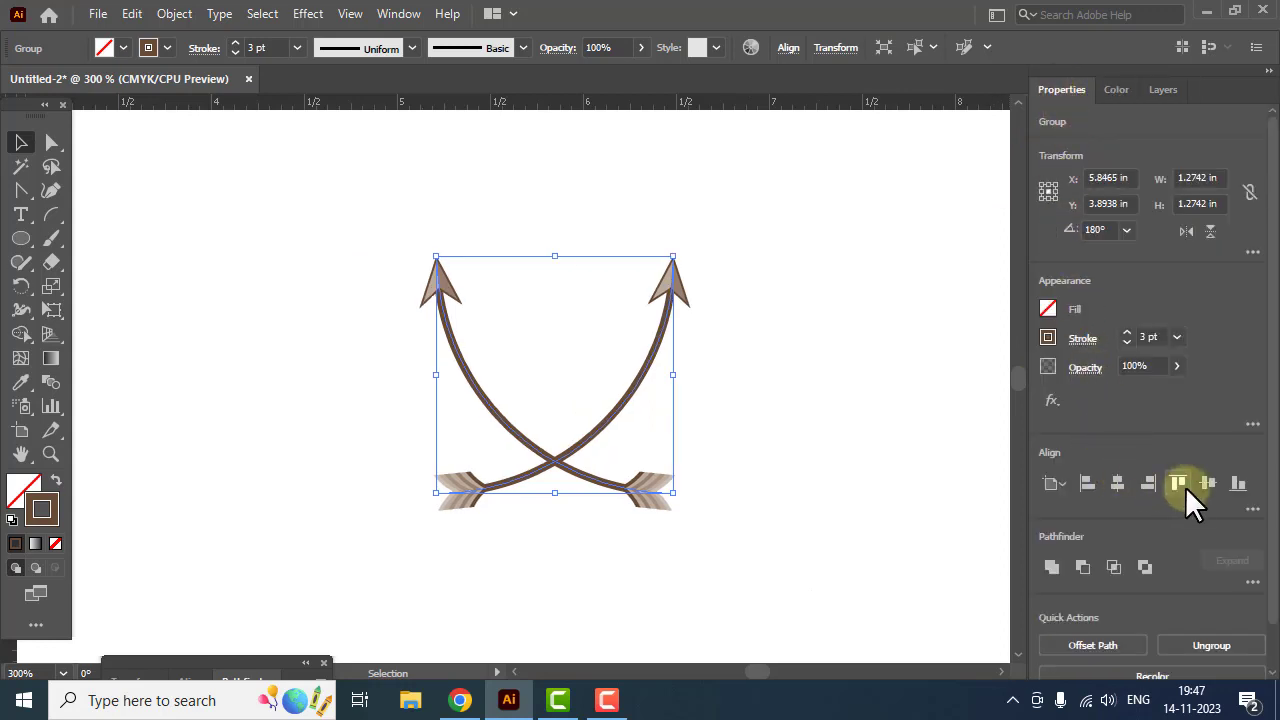
{"action": "left_click", "coordinate": [1208, 483]}
{"action": "left_click", "coordinate": [770, 382]}
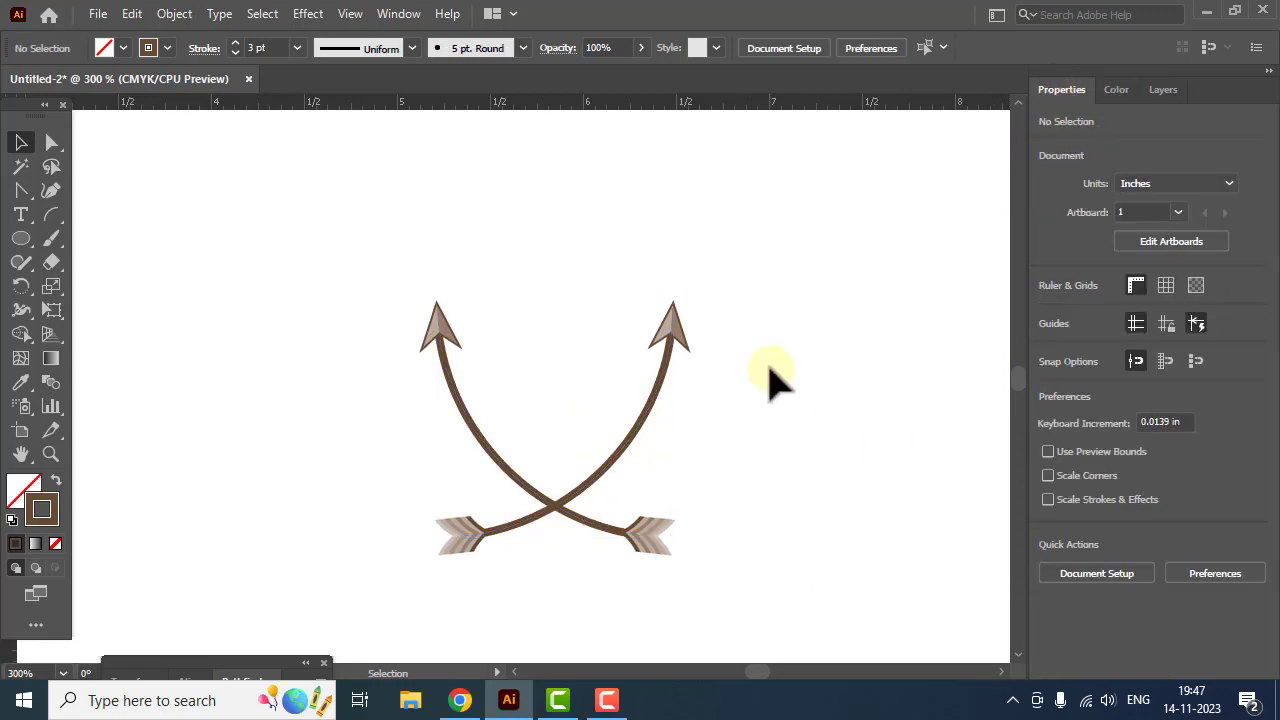
Step: Select the crossed arrows group and delete it from the artboard
{"action": "scroll", "coordinate": [628, 440], "scroll_direction": "up", "scroll_amount": 2, "text": "alt"}
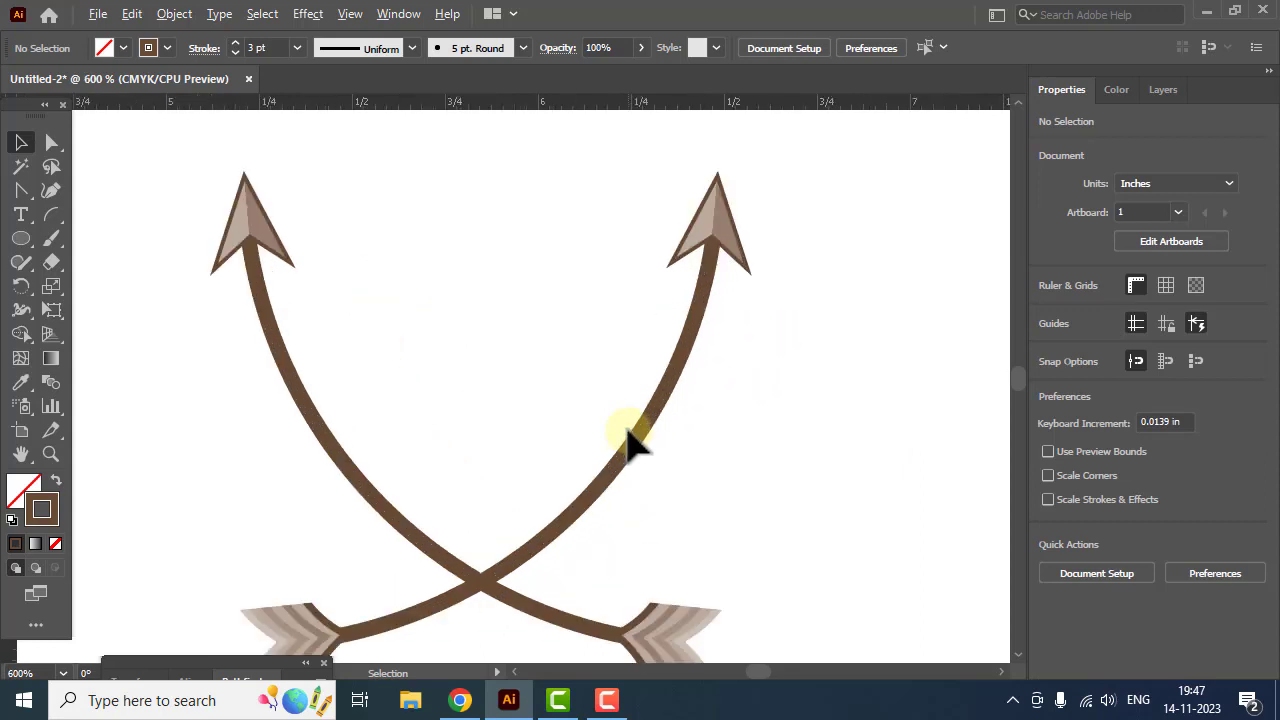
{"action": "scroll", "coordinate": [624, 438], "scroll_direction": "down", "scroll_amount": 1, "text": "alt"}
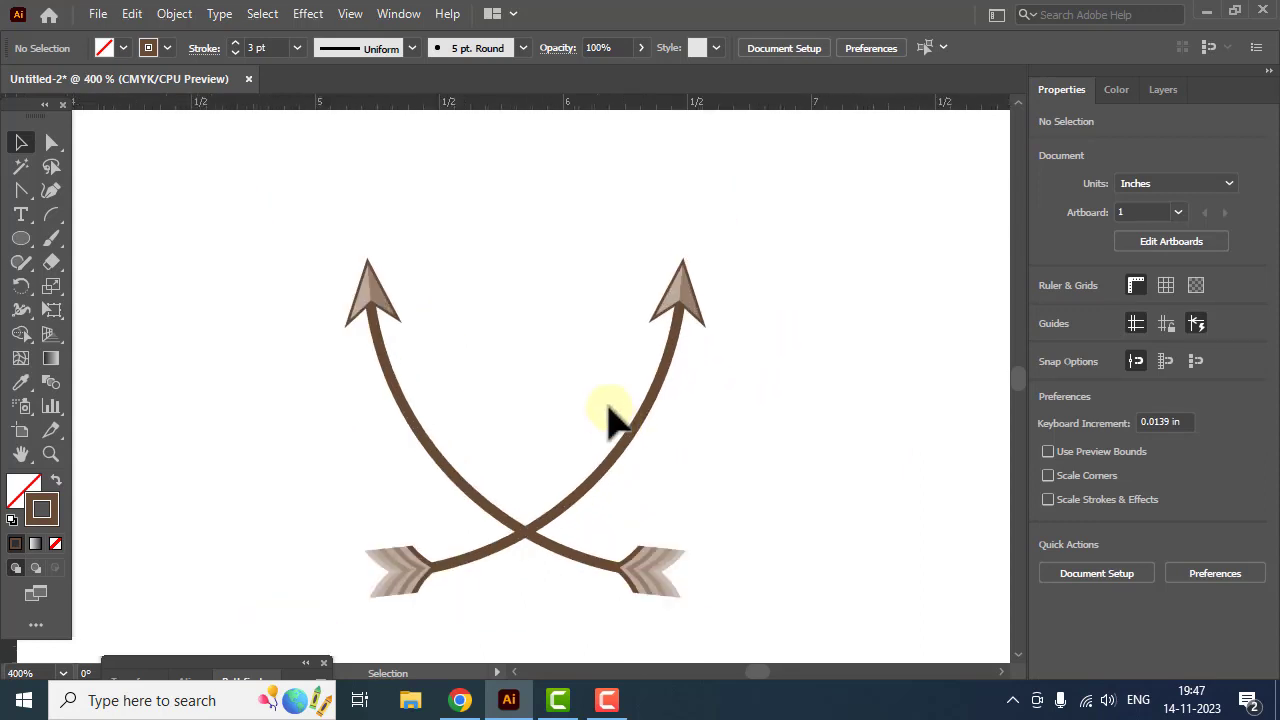
{"action": "left_click_drag", "start_coordinate": [249, 186], "coordinate": [820, 640]}
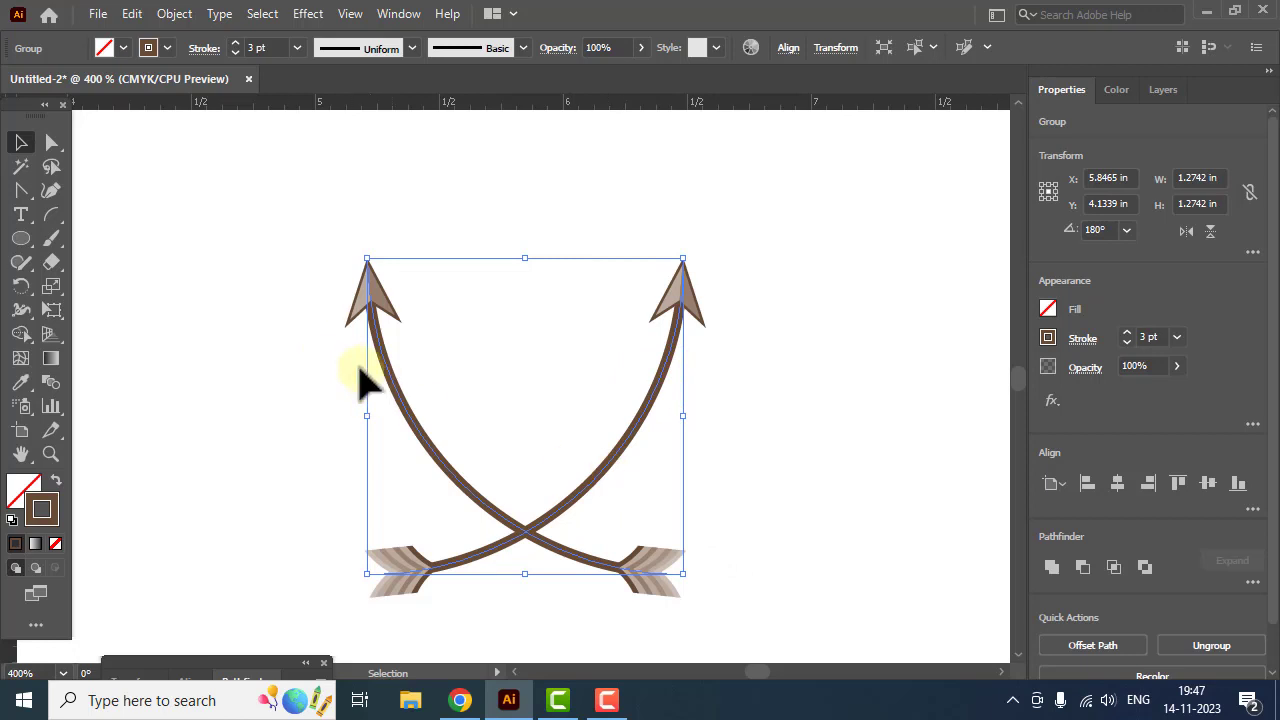
{"action": "left_click", "coordinate": [310, 335]}
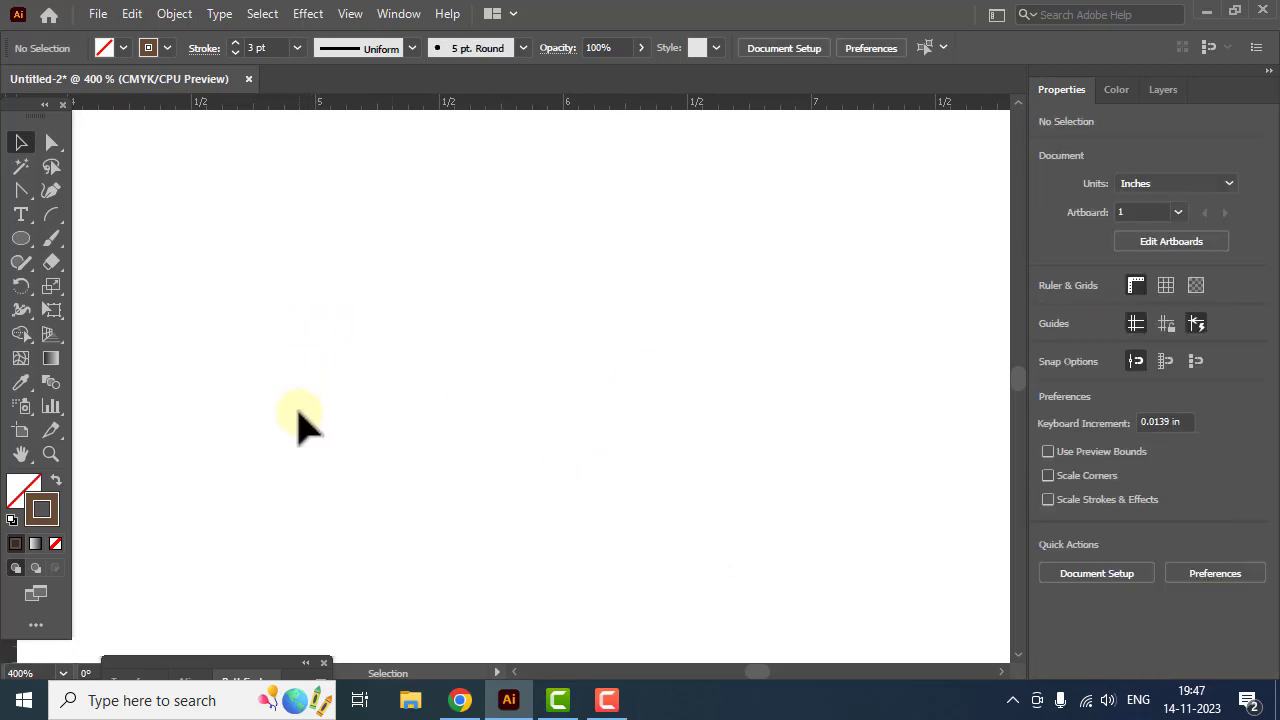
Step: Draw a spiral about 1.14 in wide and 1.26 in high, and move it closer to the middle of the view
{"action": "left_click", "coordinate": [49, 219]}
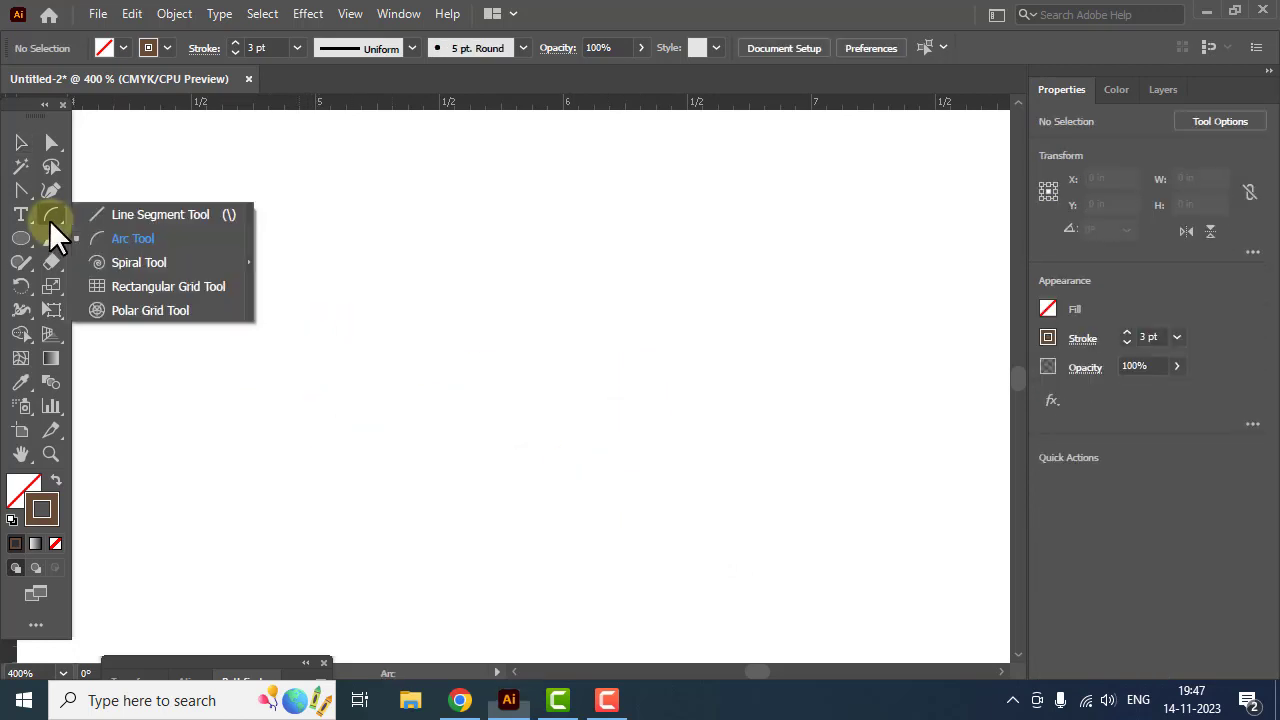
{"action": "left_click", "coordinate": [138, 268]}
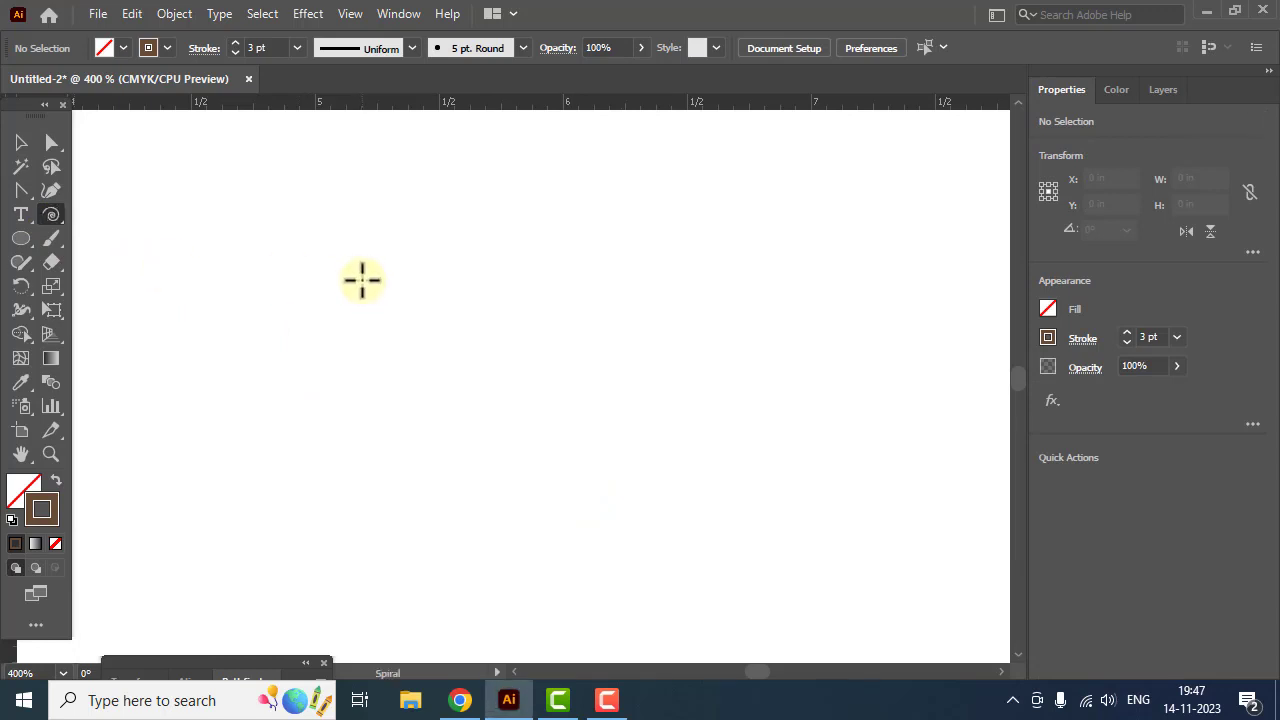
{"action": "left_click_drag", "start_coordinate": [360, 266], "coordinate": [454, 402]}
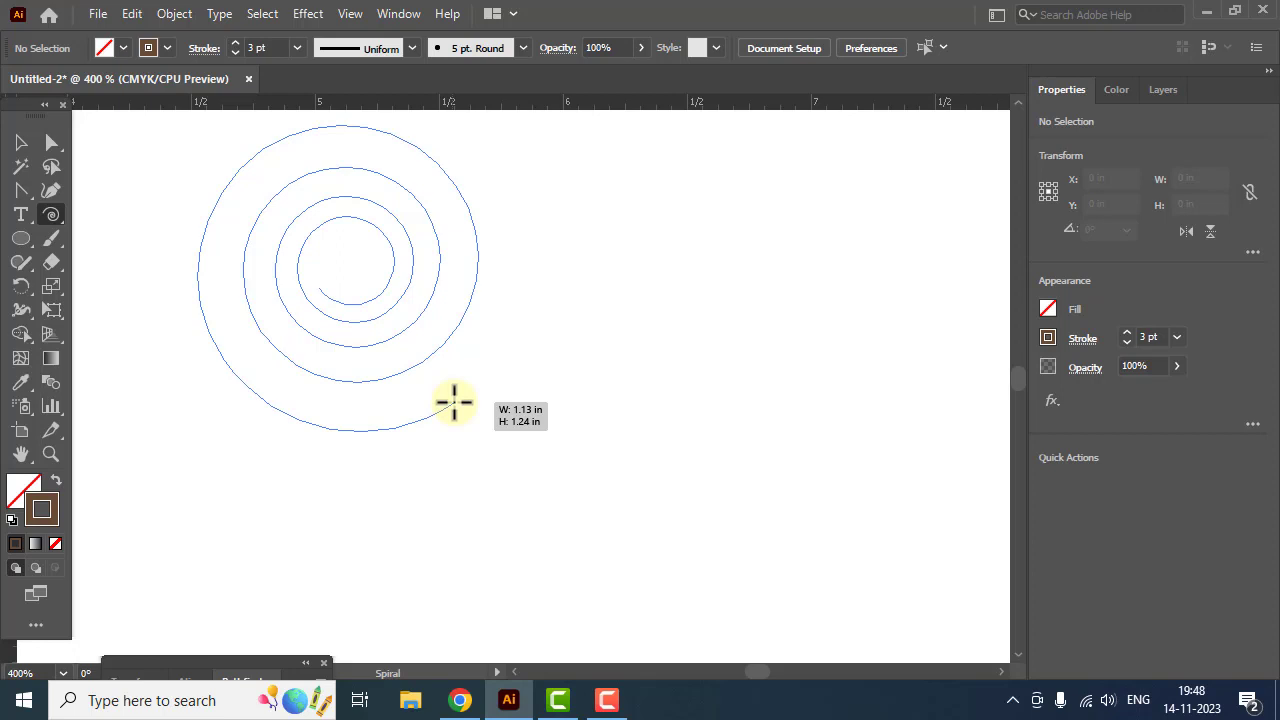
{"action": "key", "text": "Down"}
{"action": "key", "text": "Down"}
{"action": "left_click_drag", "start_coordinate": [454, 402], "coordinate": [457, 403]}
{"action": "left_click", "coordinate": [21, 142]}
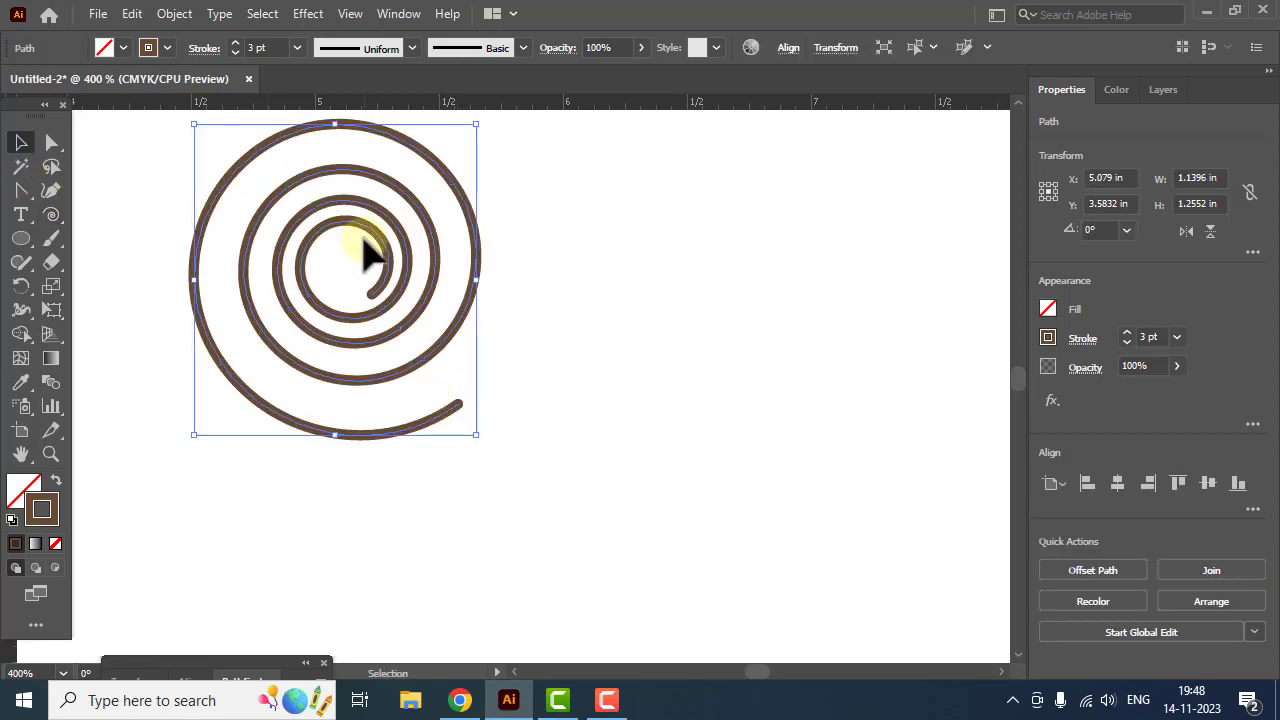
{"action": "left_click_drag", "start_coordinate": [320, 229], "coordinate": [401, 318]}
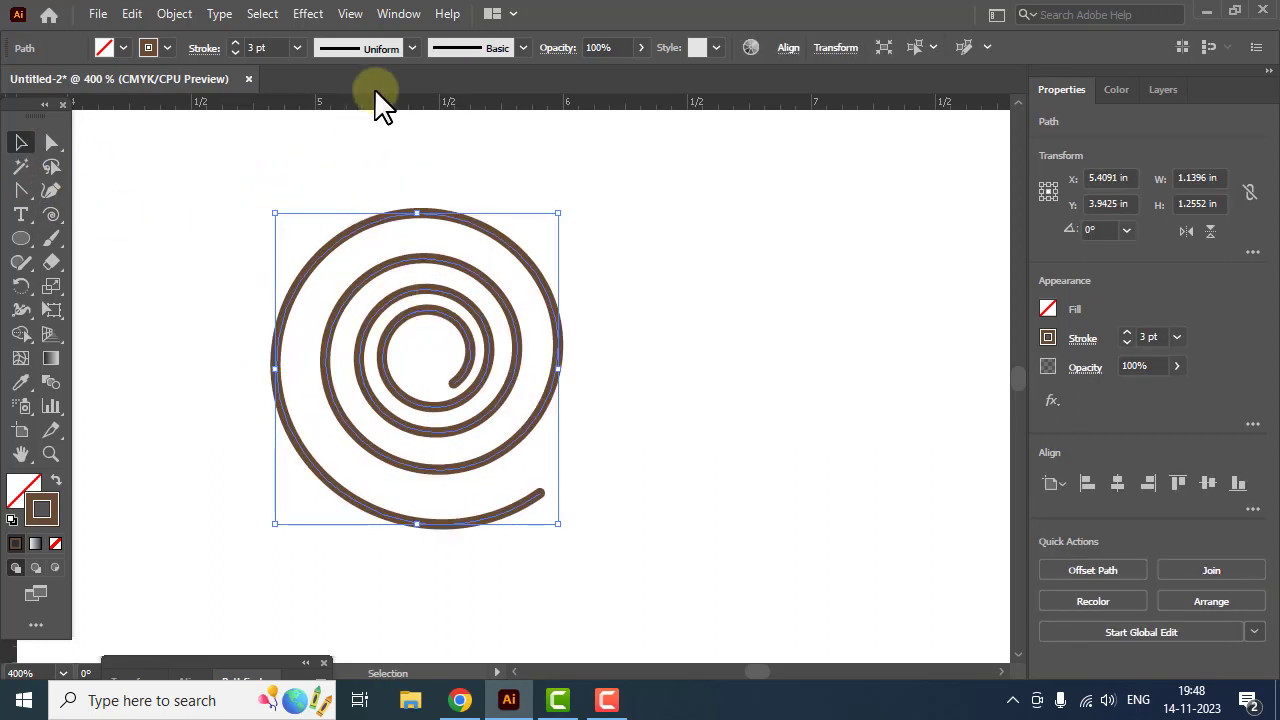
Step: Apply the elliptical width profile that tapers at both ends to the spiral and set its stroke weight to 7 pt
{"action": "left_click", "coordinate": [407, 52]}
{"action": "left_click", "coordinate": [366, 117]}
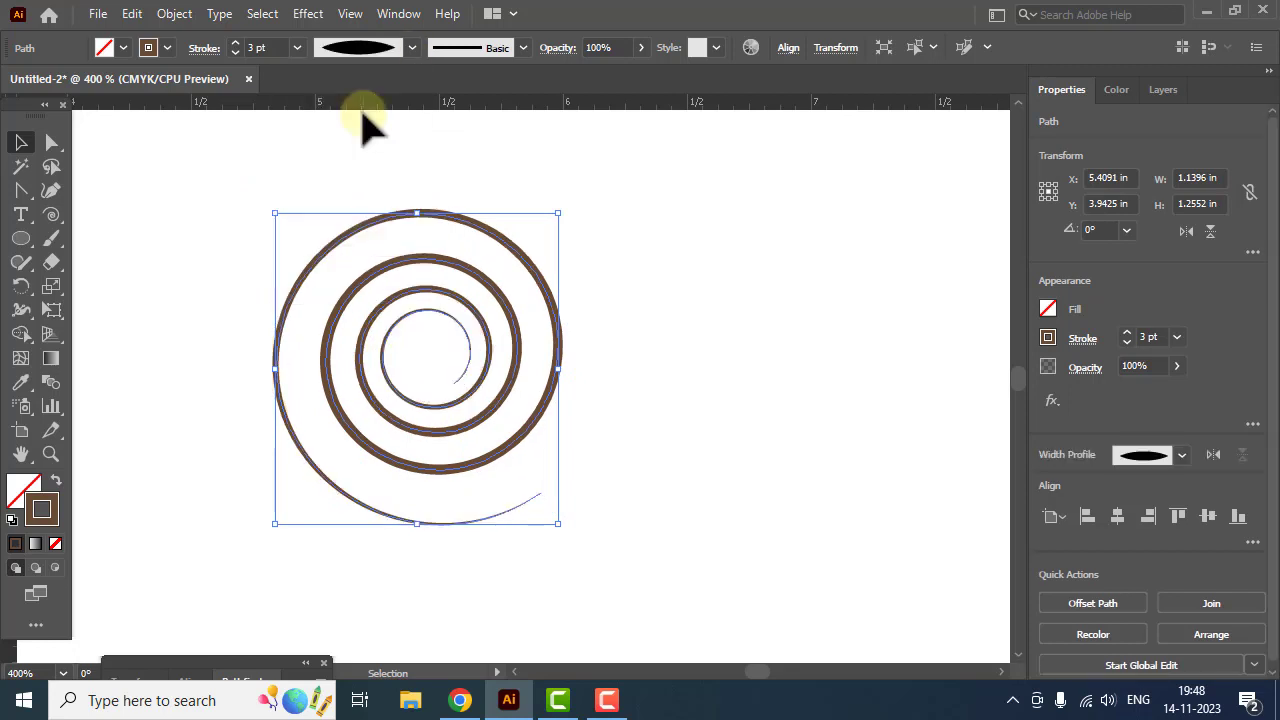
{"action": "left_click", "coordinate": [268, 48]}
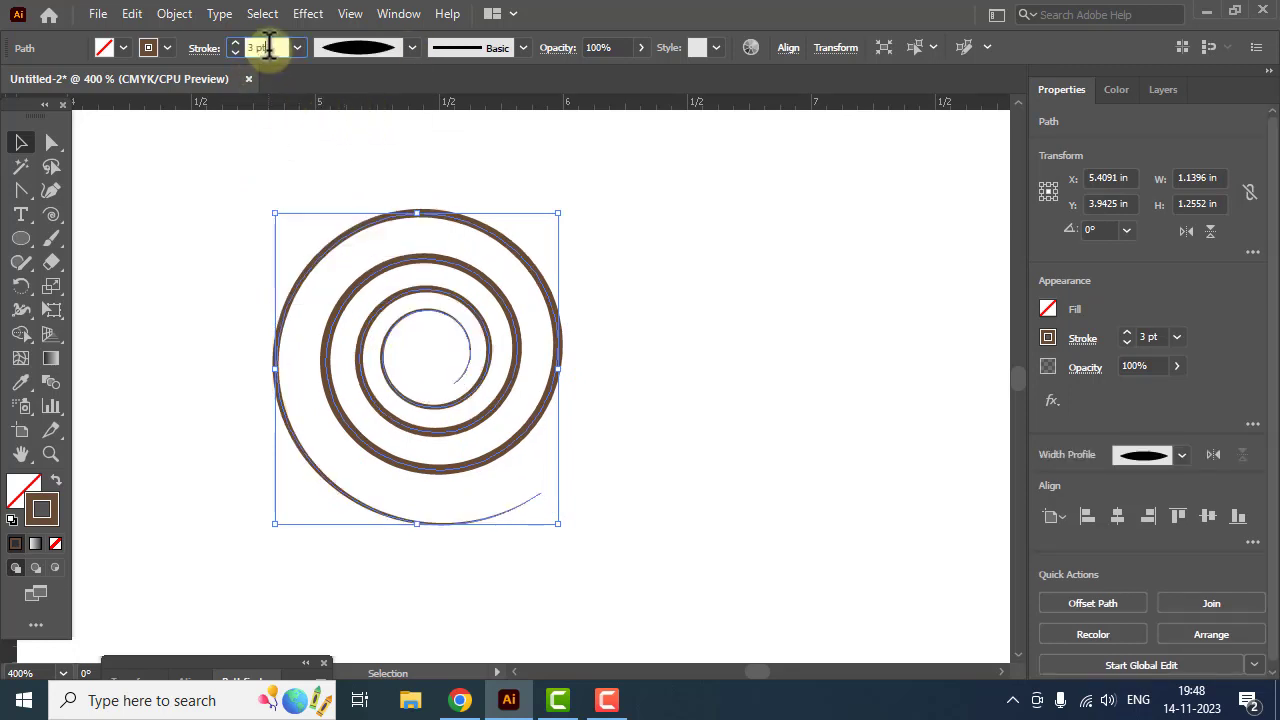
{"action": "key", "text": "Up"}
{"action": "key", "text": "Up"}
{"action": "key", "text": "Up"}
{"action": "key", "text": "Up"}
{"action": "key", "text": "Up"}
{"action": "key", "text": "Up"}
{"action": "key", "text": "Down"}
{"action": "key", "text": "Down"}
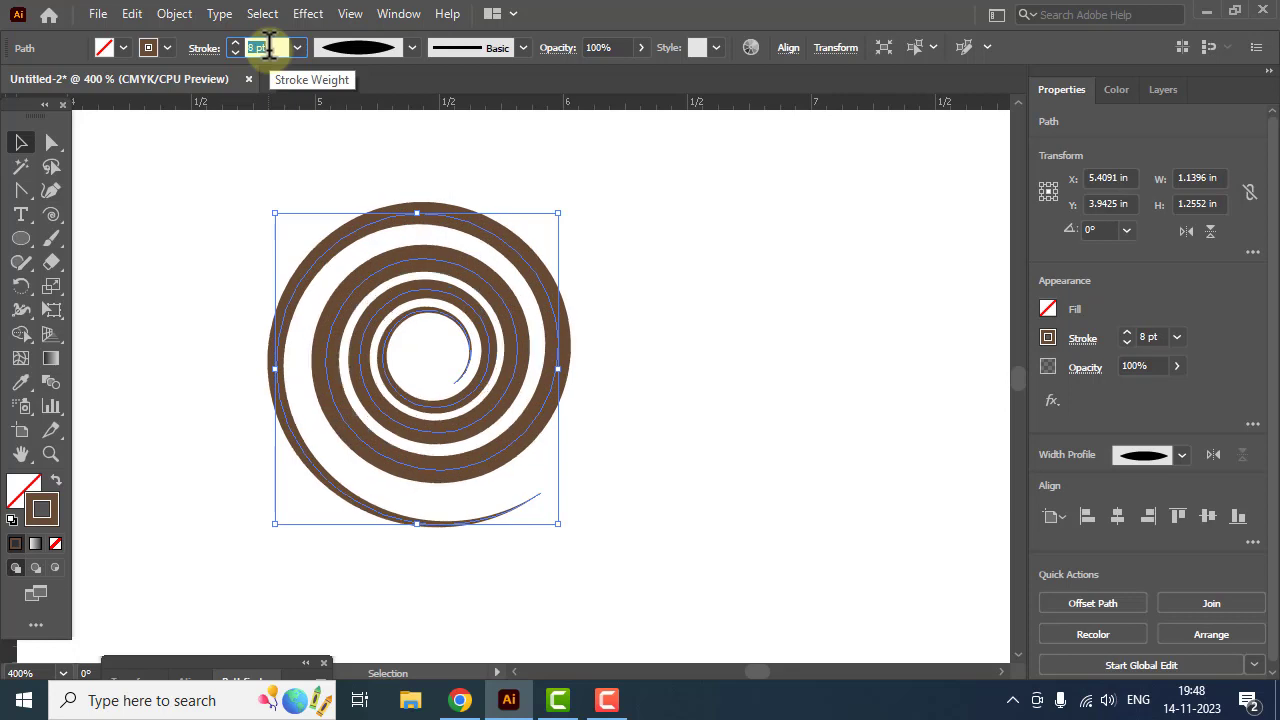
{"action": "left_click", "coordinate": [285, 165]}
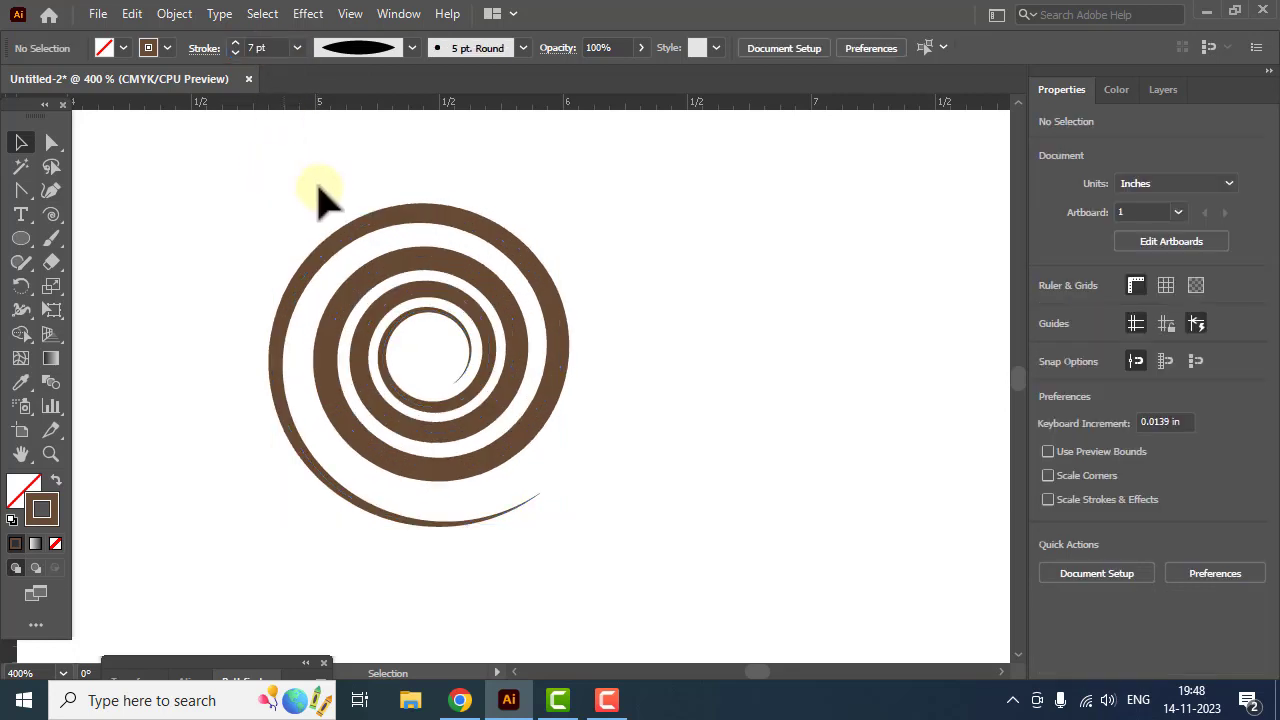
Step: Shift the spiral slightly and change its stroke colour to the dark brown swatch C=40 M=70 Y=100 K=50
{"action": "left_click_drag", "start_coordinate": [403, 235], "coordinate": [461, 243]}
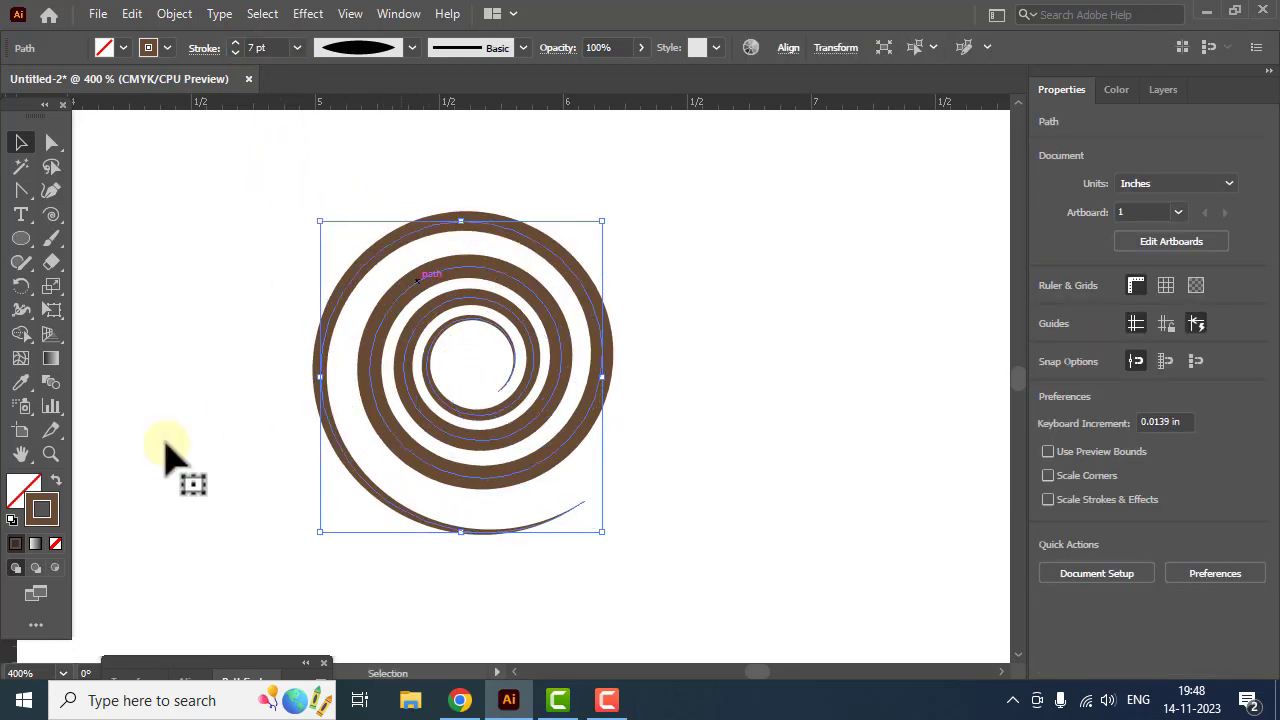
{"action": "left_click", "coordinate": [42, 512]}
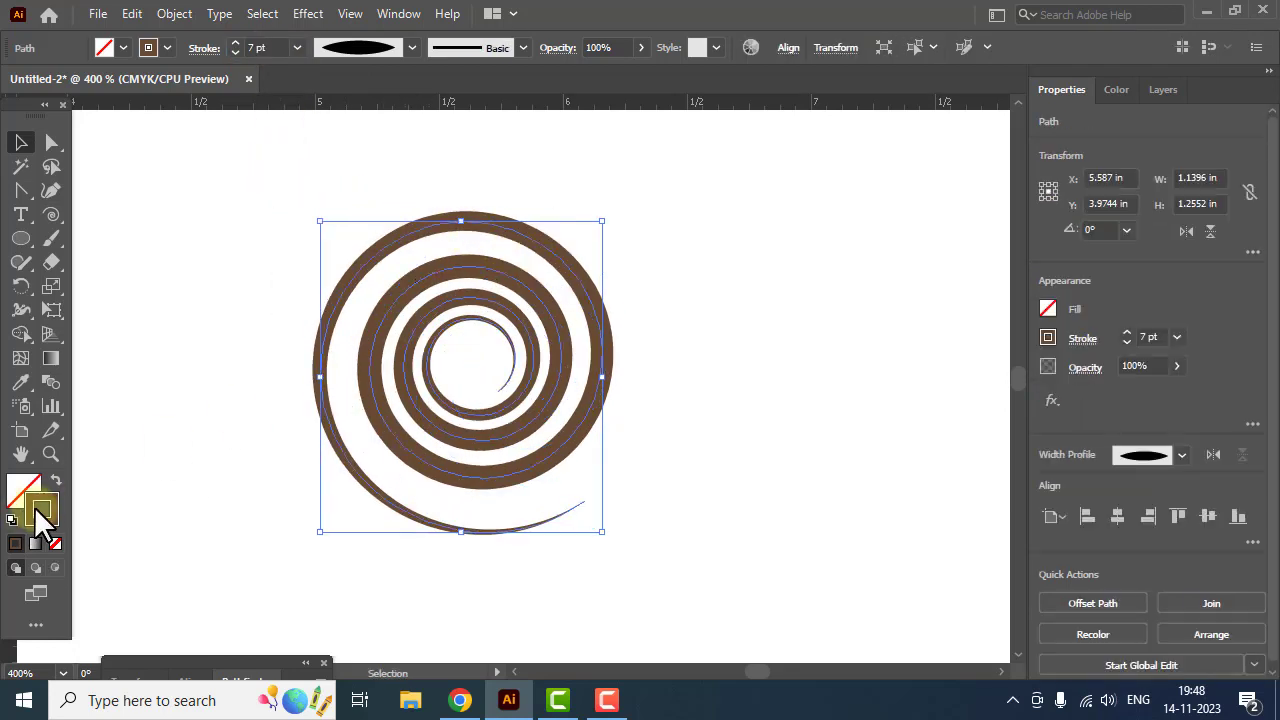
{"action": "left_click", "coordinate": [167, 48]}
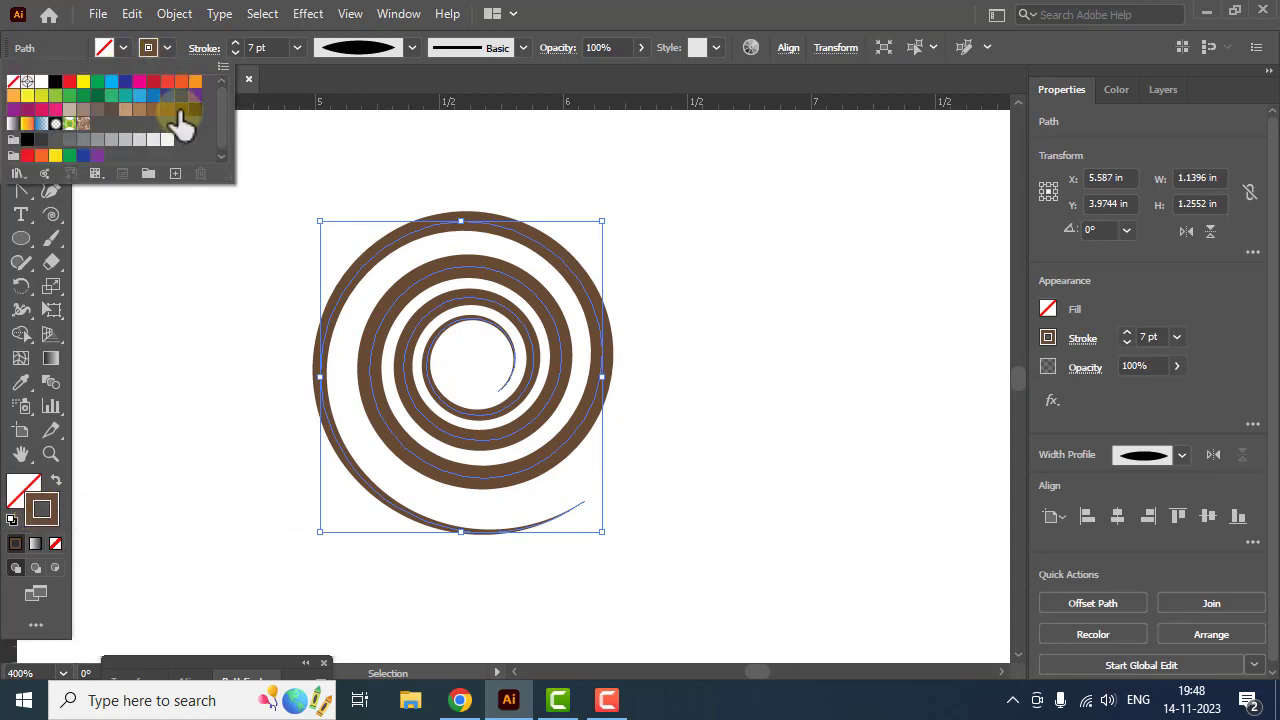
{"action": "left_click", "coordinate": [125, 109]}
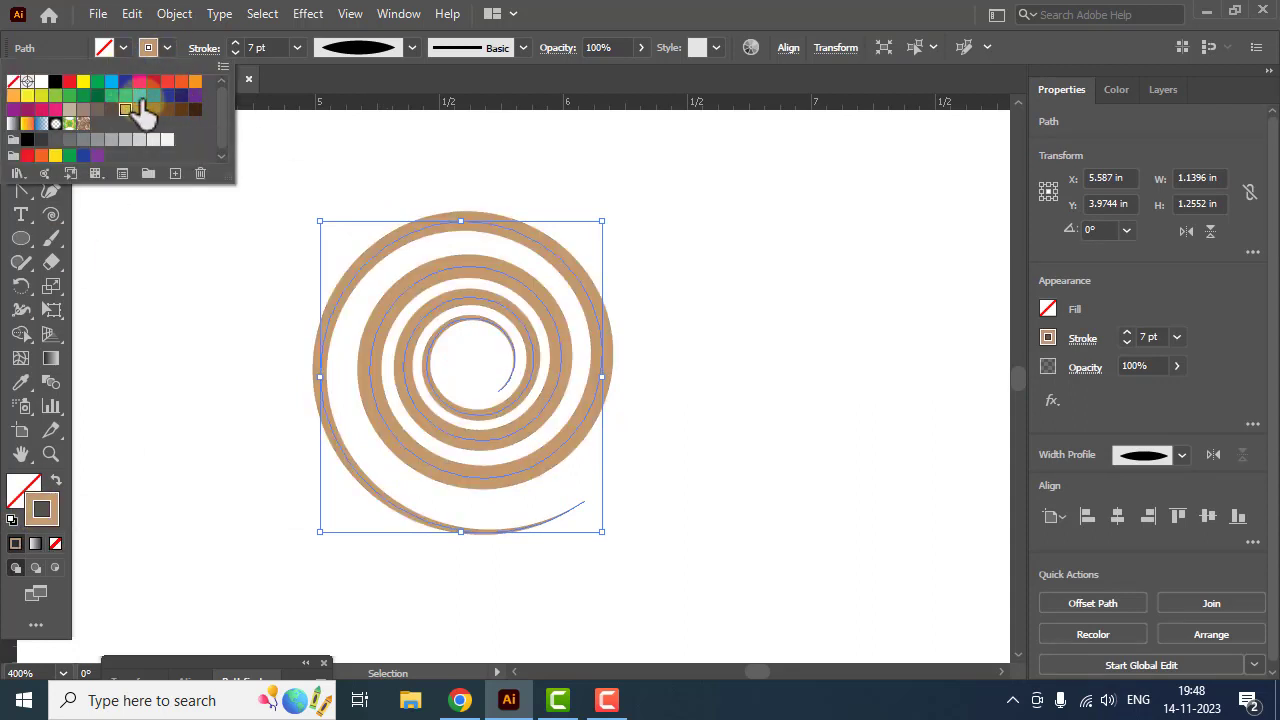
{"action": "left_click", "coordinate": [181, 110]}
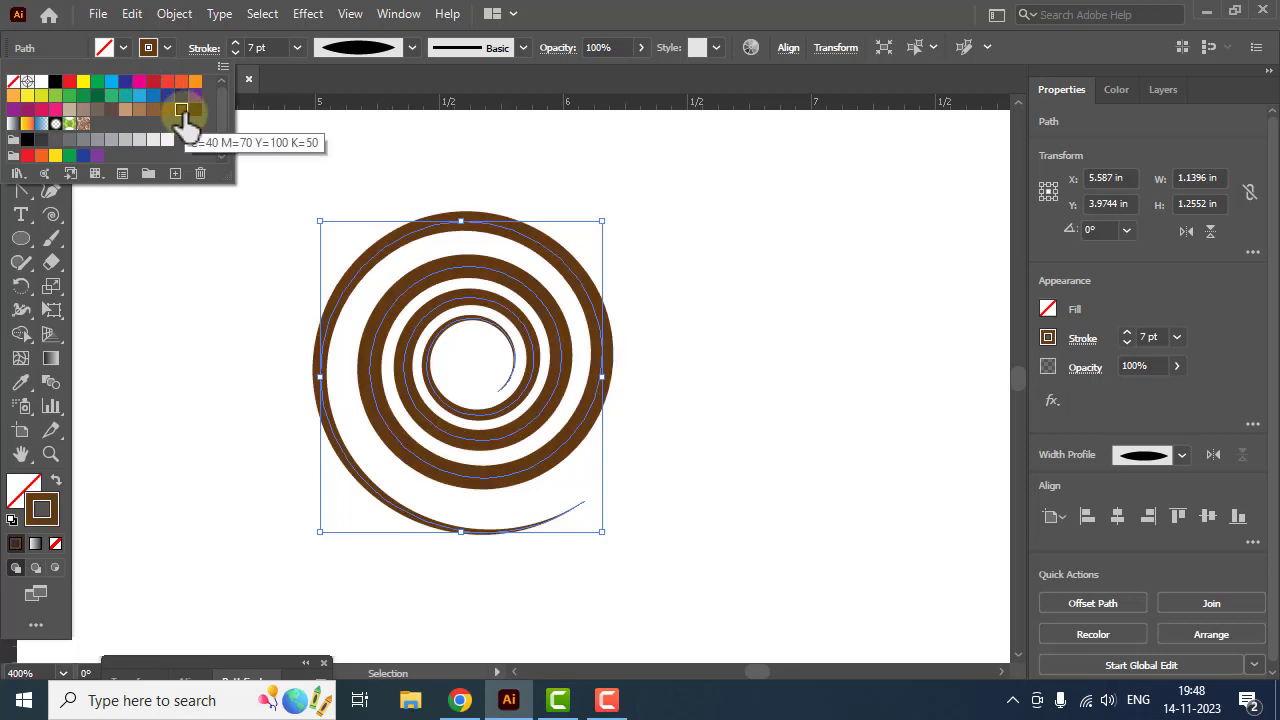
{"action": "left_click", "coordinate": [223, 277]}
{"action": "left_click", "coordinate": [258, 207]}
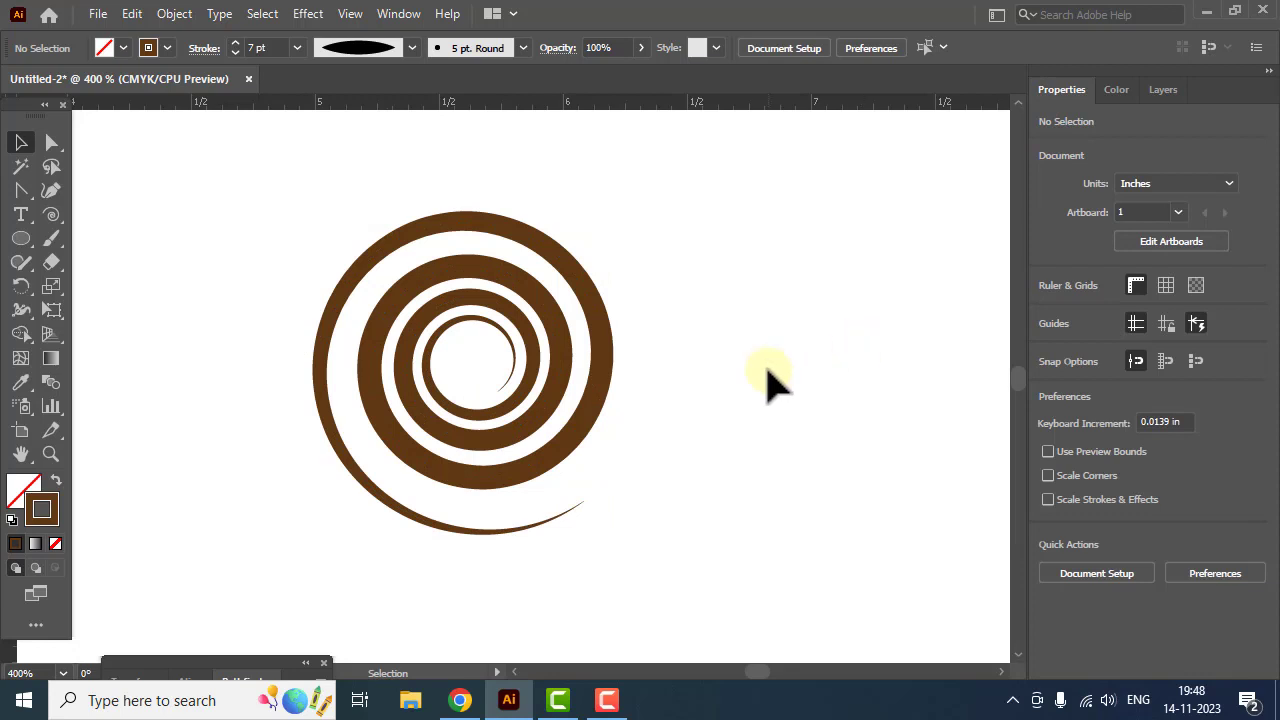
Step: Select the brown spiral and delete it from the artboard
{"action": "left_click", "coordinate": [603, 386]}
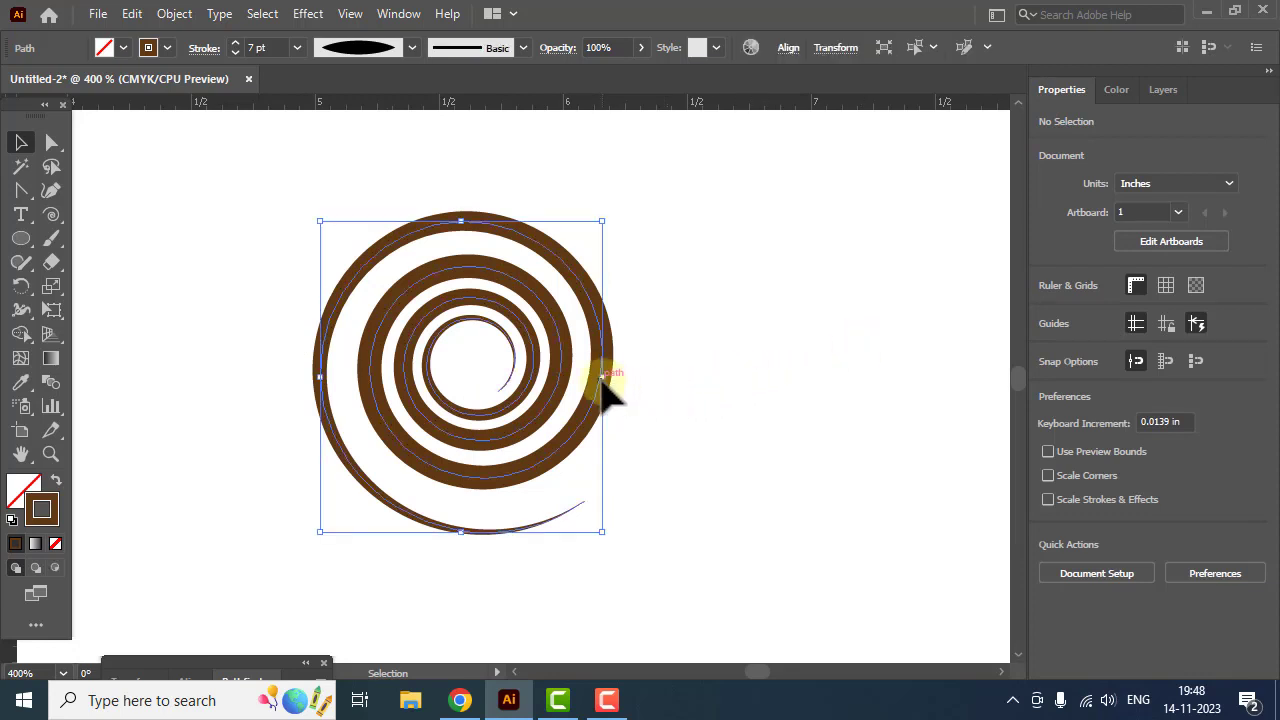
{"action": "key", "text": "Delete"}
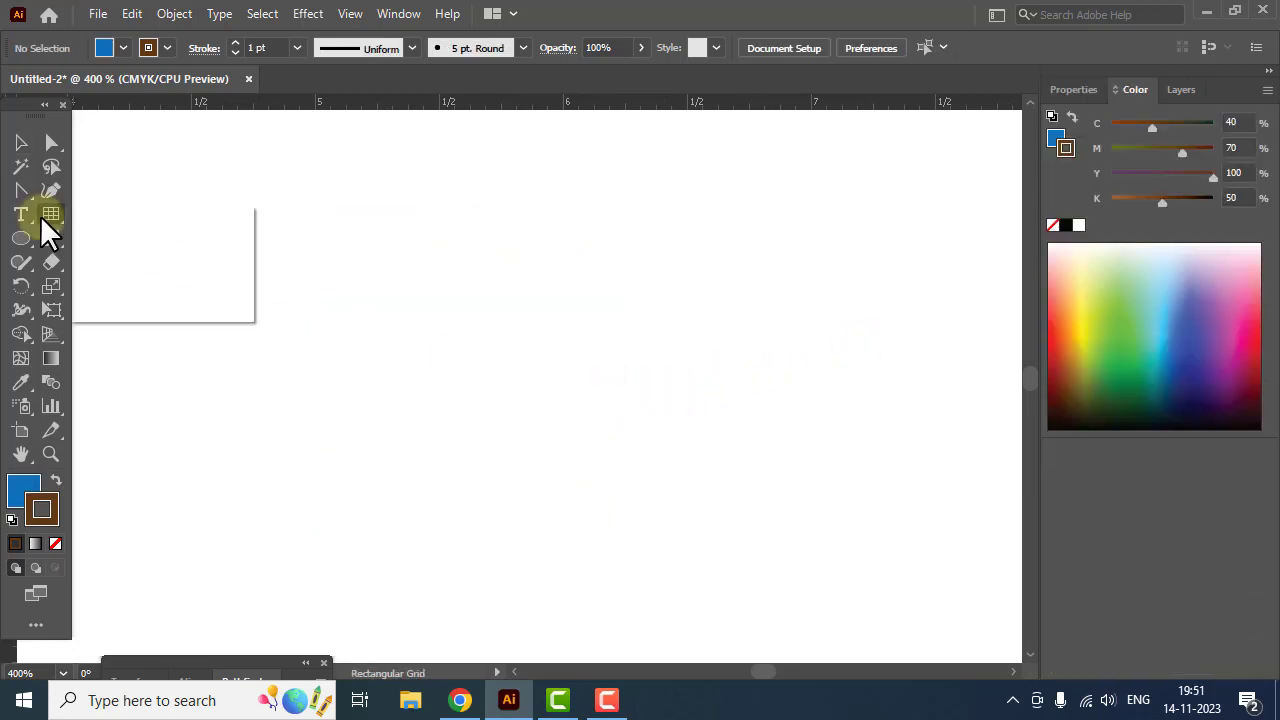
Step: Draw a rectangular grid of five rows and five columns, about 1.43 in wide and 1.35 in high
{"action": "left_click", "coordinate": [44, 214]}
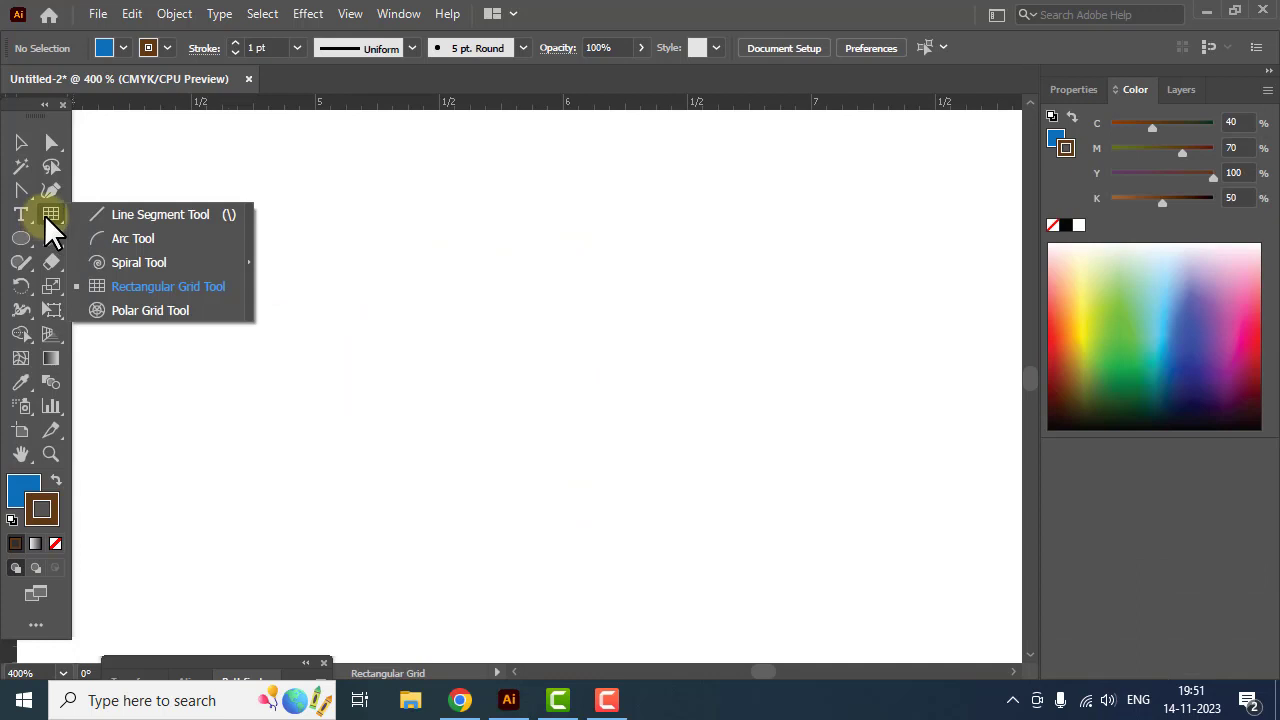
{"action": "left_click", "coordinate": [156, 285]}
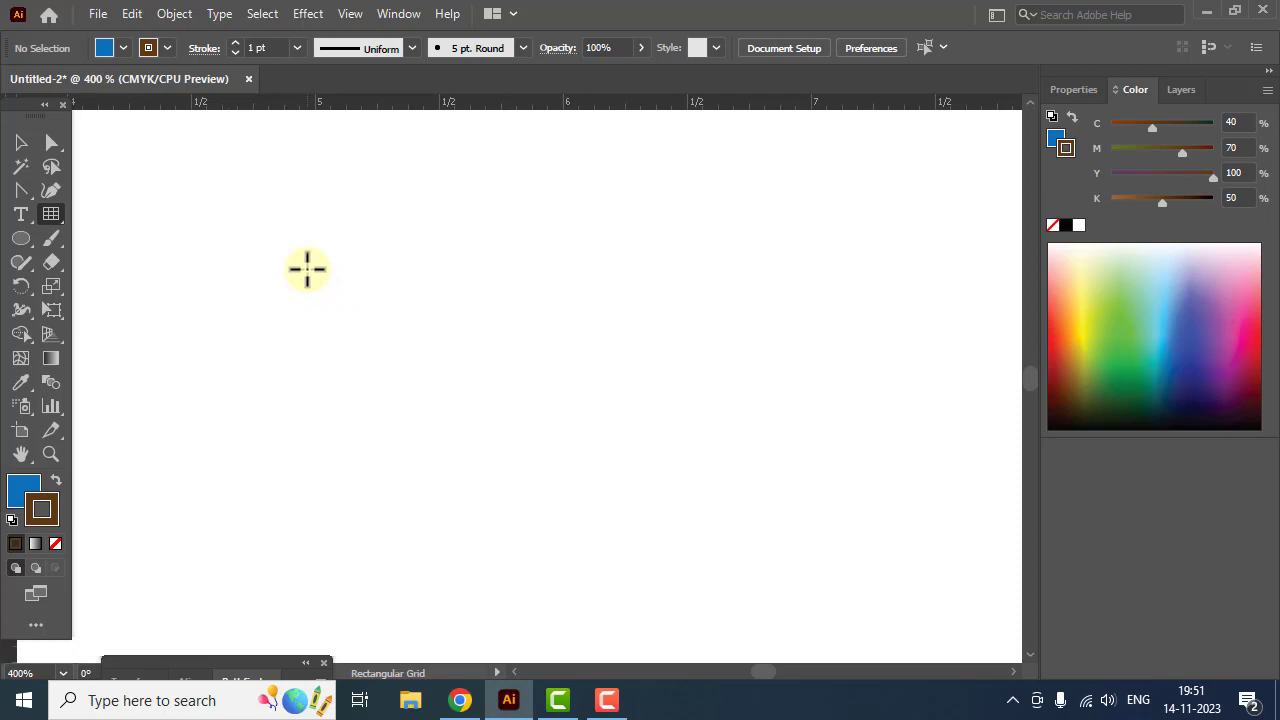
{"action": "left_click_drag", "start_coordinate": [307, 268], "coordinate": [651, 573]}
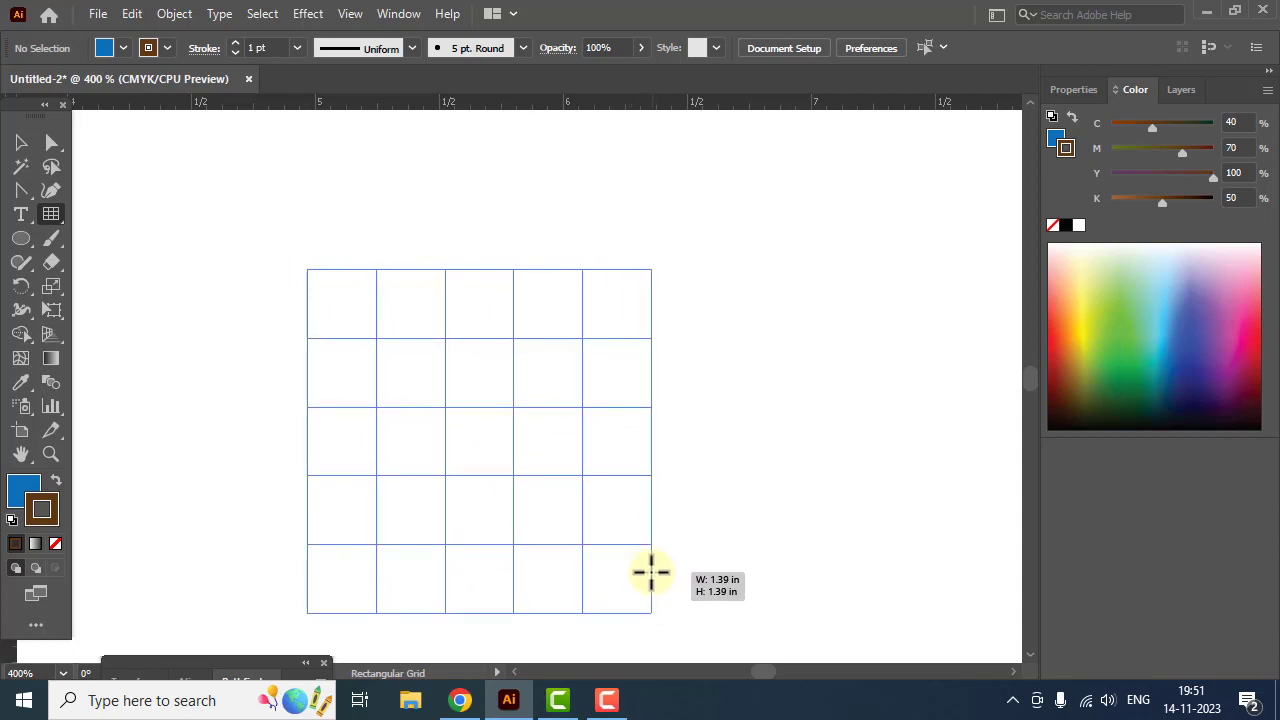
{"action": "left_click_drag", "start_coordinate": [651, 573], "coordinate": [662, 604]}
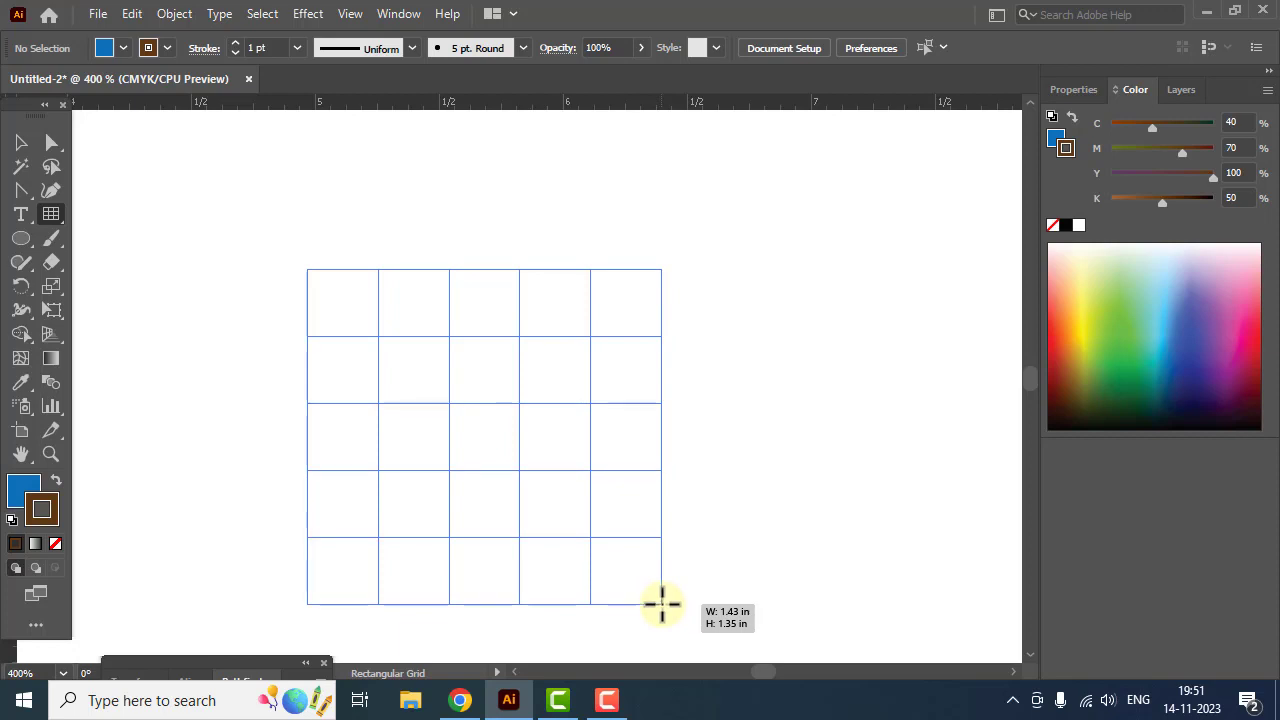
Step: Try fewer rows in the grid while drawing it, and bring the row count back to five
{"action": "key", "text": "Down"}
{"action": "left_click_drag", "start_coordinate": [662, 604], "coordinate": [662, 604]}
{"action": "key", "text": "Down"}
{"action": "key", "text": "Down"}
{"action": "key", "text": "Up"}
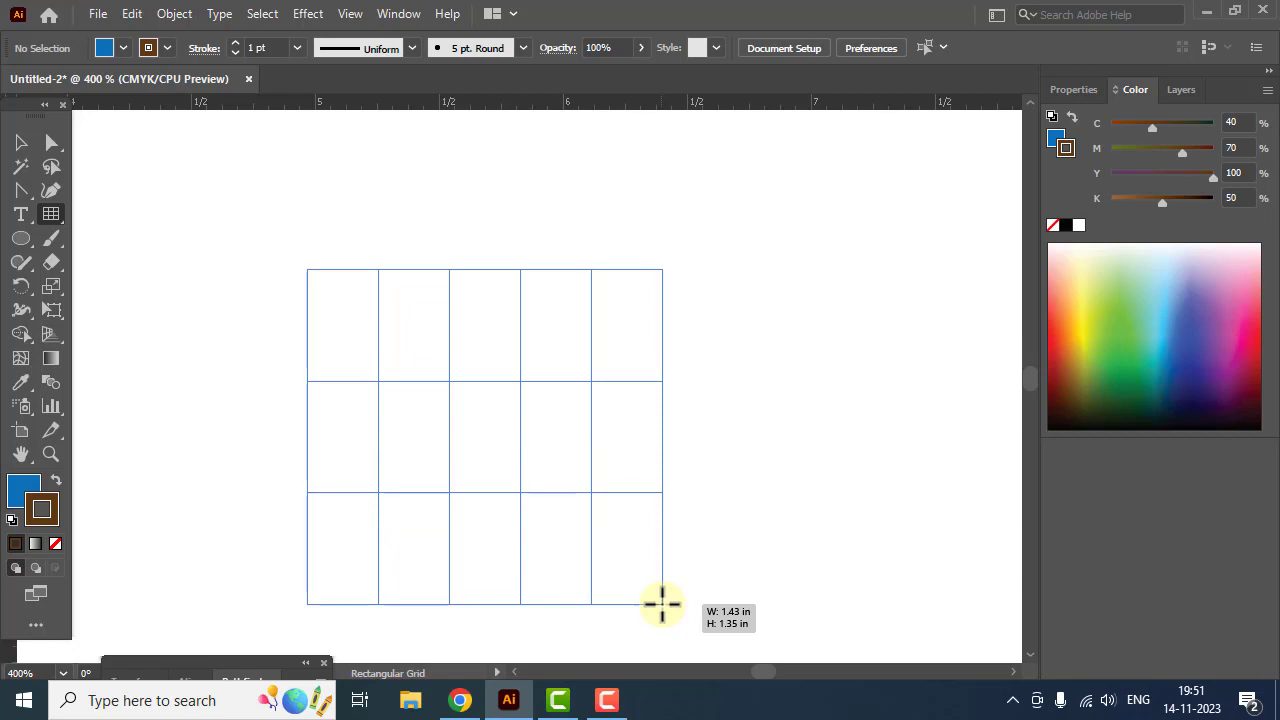
{"action": "key", "text": "Up"}
{"action": "left_click_drag", "start_coordinate": [662, 604], "coordinate": [662, 604]}
{"action": "key", "text": "Up"}
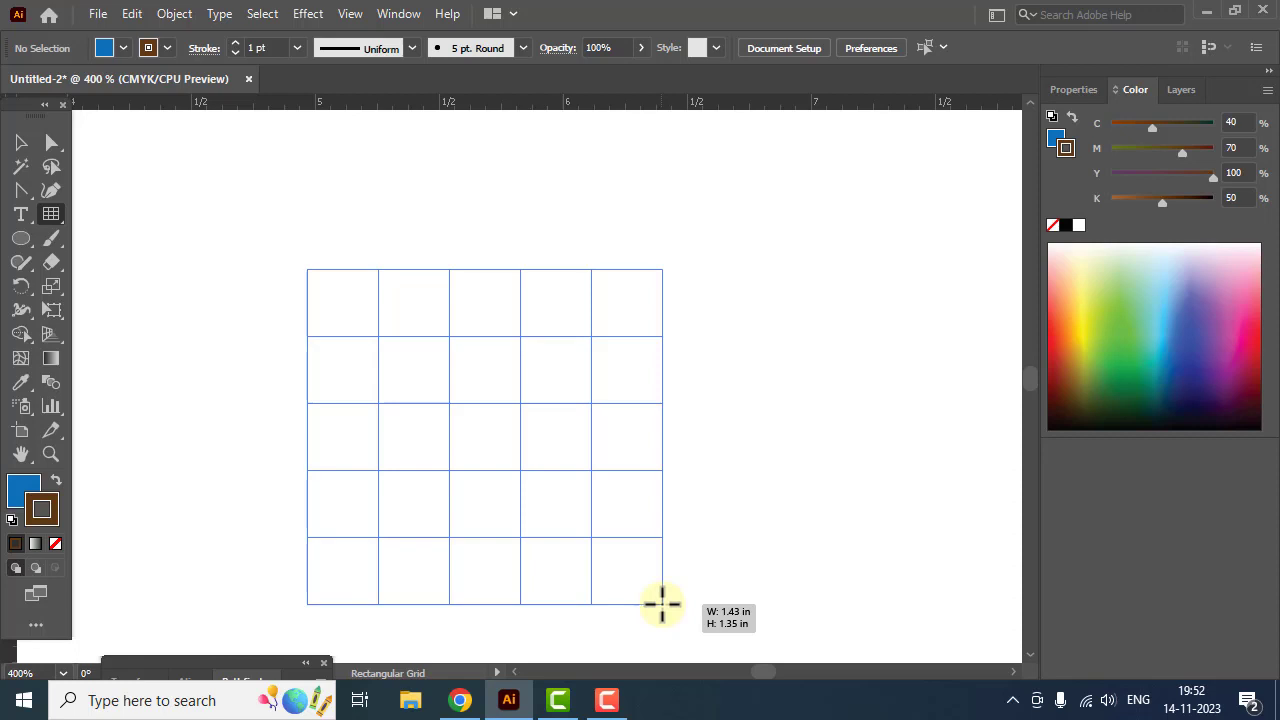
Step: Try different column counts in the grid while drawing it, going down to two and back to five columns
{"action": "key", "text": "Right"}
{"action": "key", "text": "Right"}
{"action": "left_click_drag", "start_coordinate": [662, 604], "coordinate": [662, 604]}
{"action": "key", "text": "Left"}
{"action": "key", "text": "Left"}
{"action": "key", "text": "Left"}
{"action": "key", "text": "Left"}
{"action": "key", "text": "Left"}
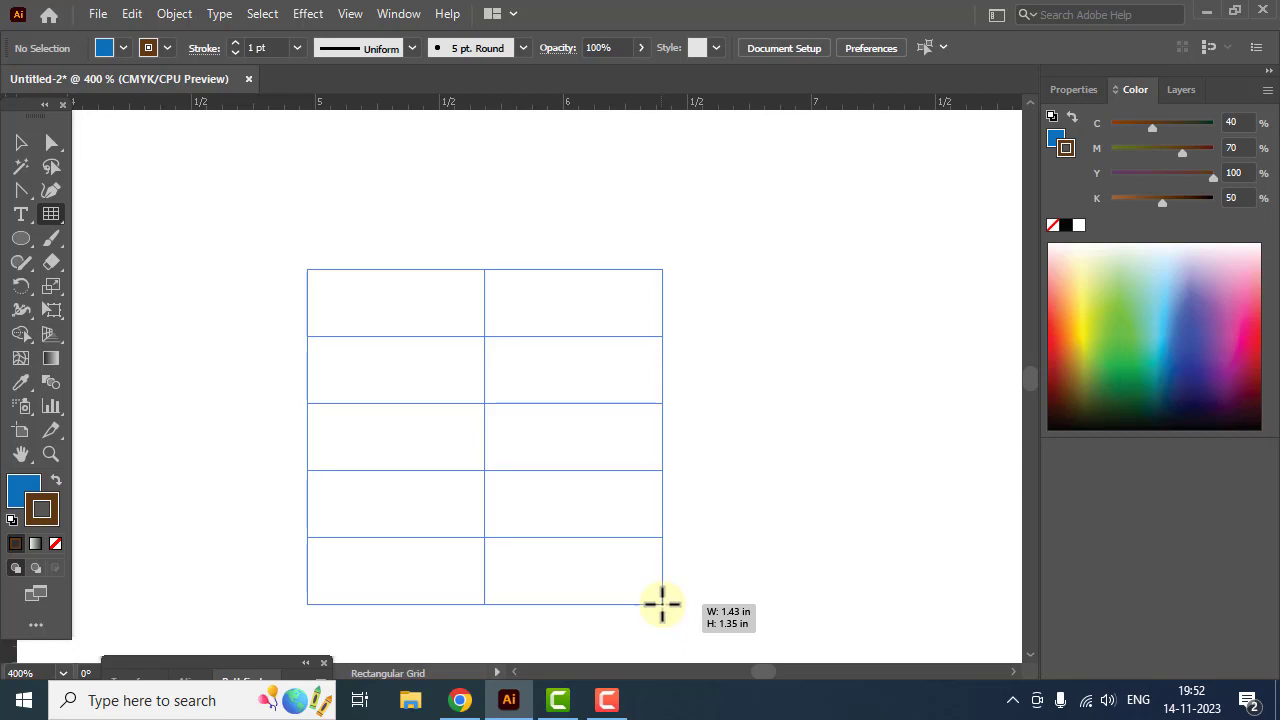
{"action": "key", "text": "Right"}
{"action": "left_click_drag", "start_coordinate": [662, 604], "coordinate": [662, 604]}
{"action": "key", "text": "Right"}
{"action": "key", "text": "Right"}
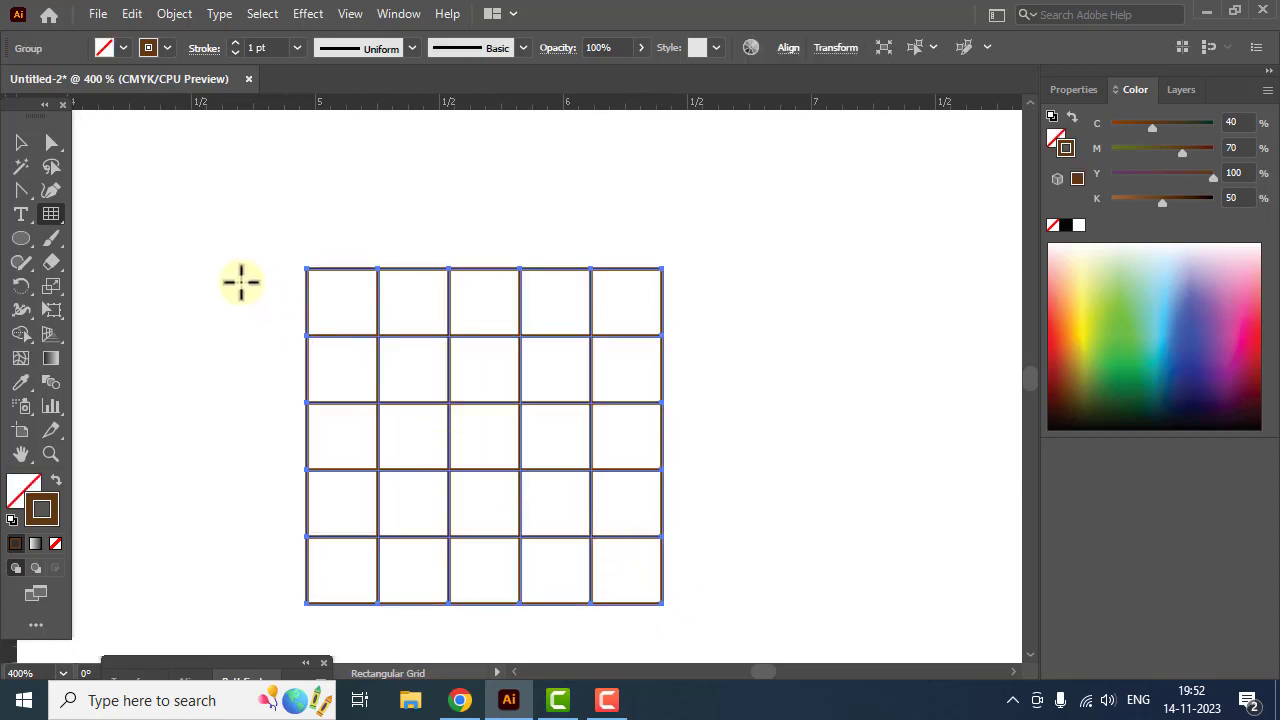
Step: Select the whole rectangular grid and split it into separate cells with the Pathfinder Divide operation
{"action": "left_click", "coordinate": [23, 144]}
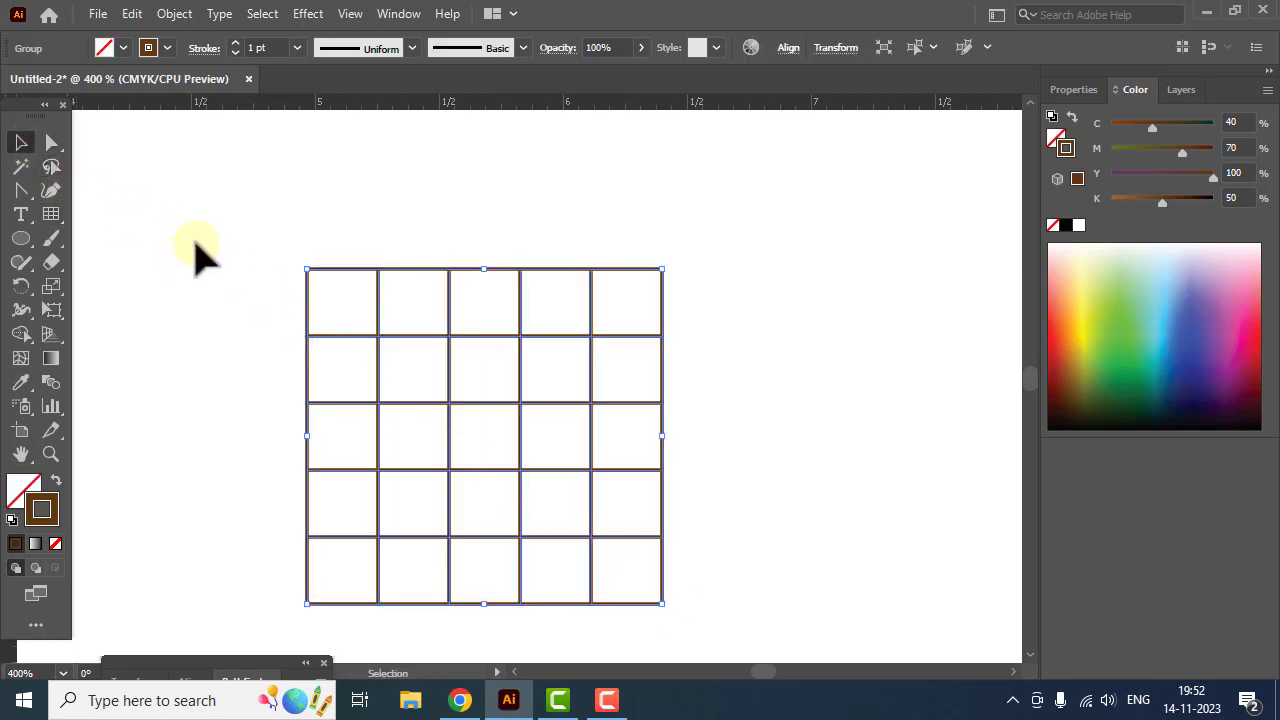
{"action": "left_click_drag", "start_coordinate": [216, 222], "coordinate": [704, 628]}
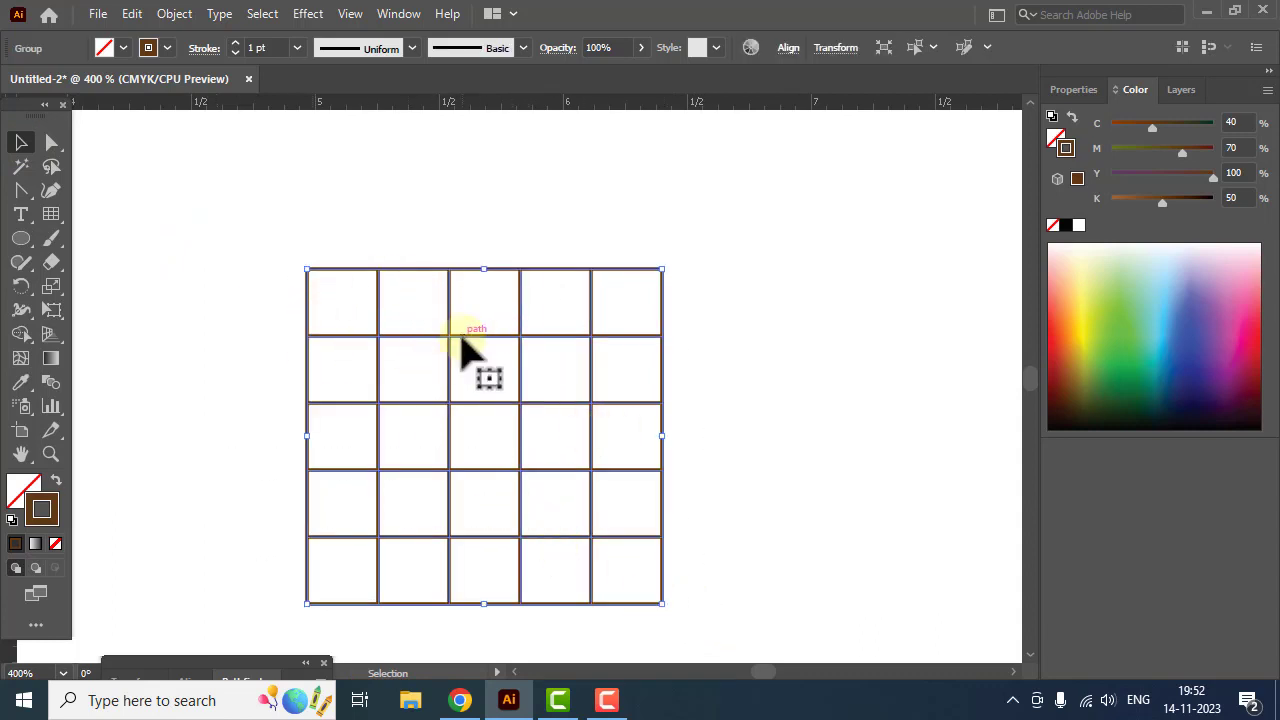
{"action": "left_click", "coordinate": [1073, 92]}
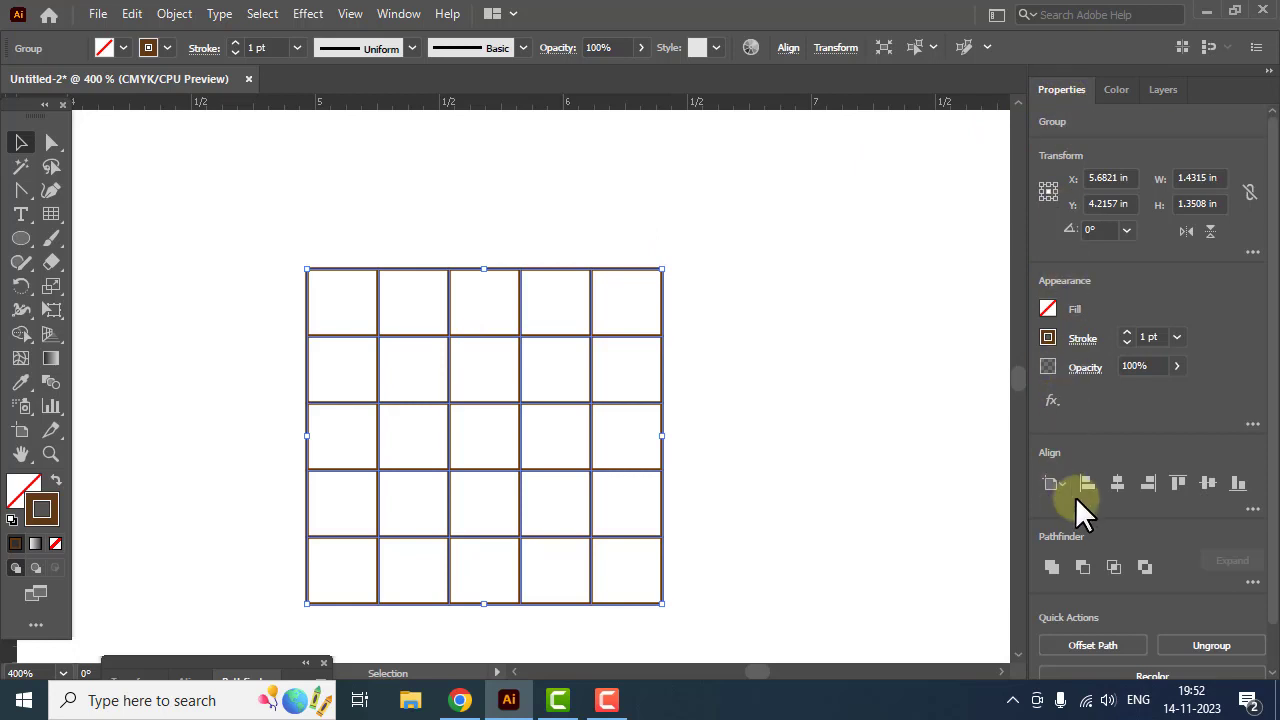
{"action": "left_click", "coordinate": [1252, 582]}
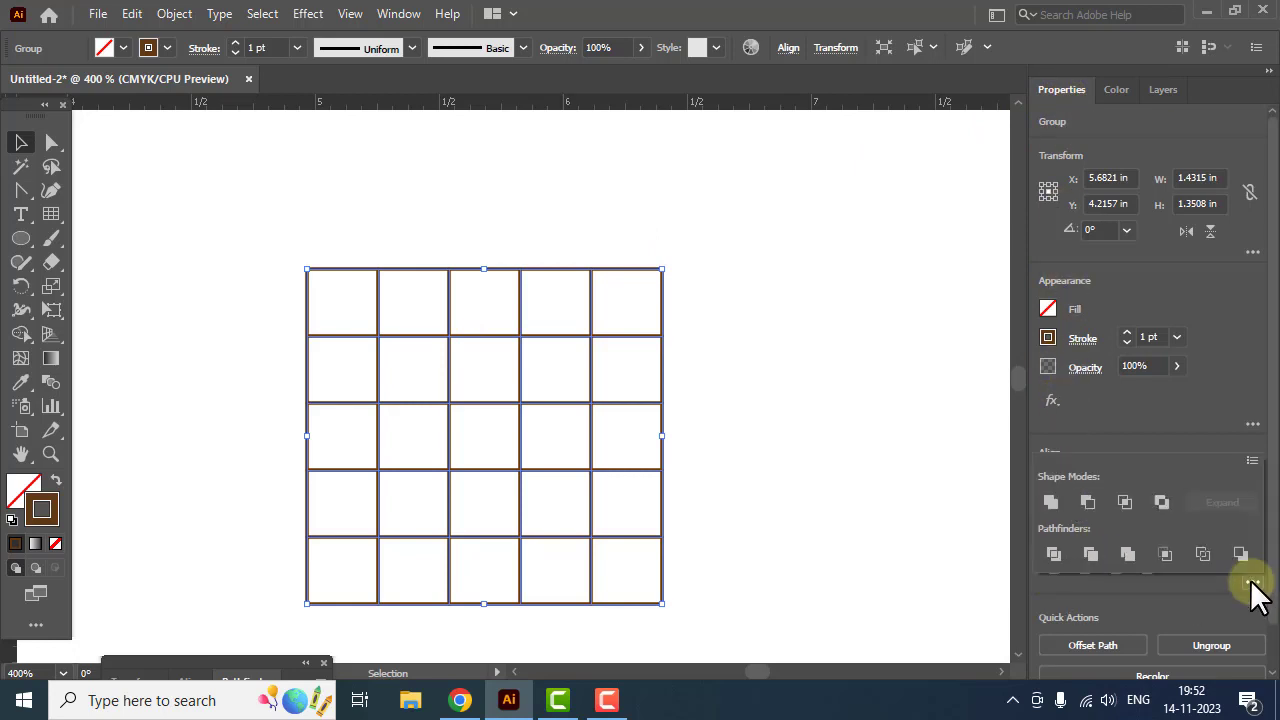
{"action": "left_click", "coordinate": [1054, 555]}
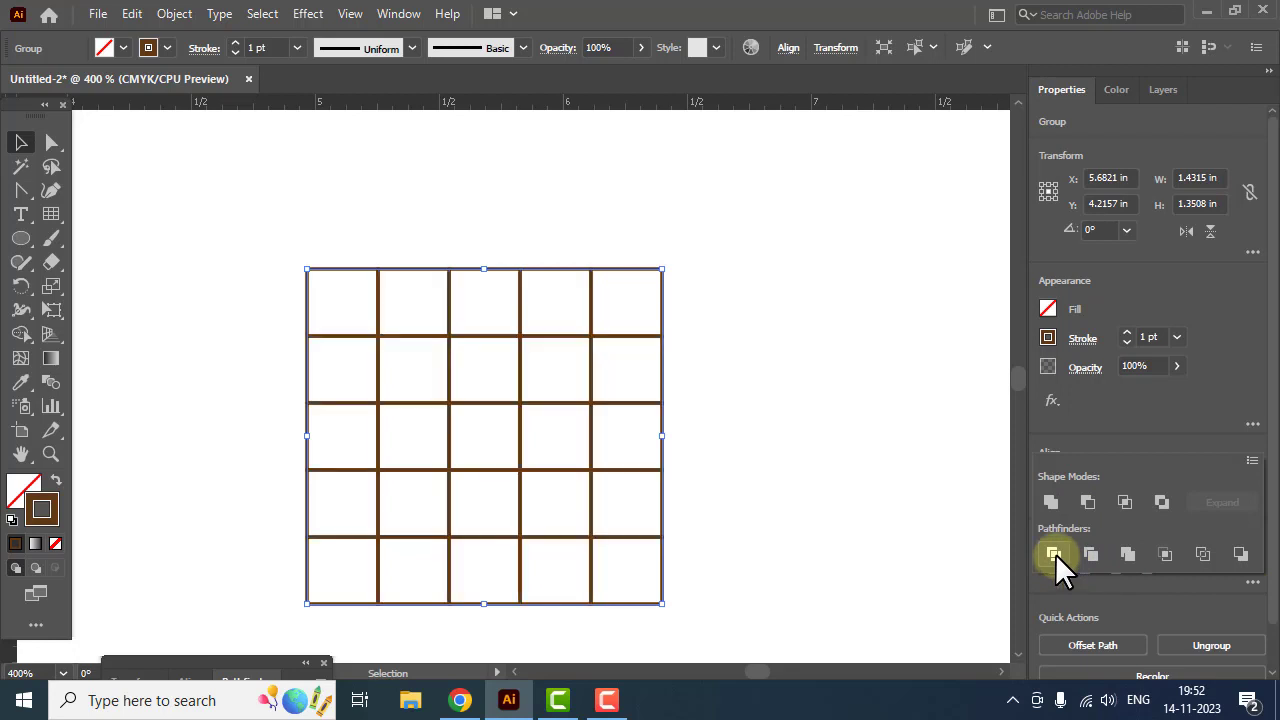
{"action": "left_click", "coordinate": [811, 360]}
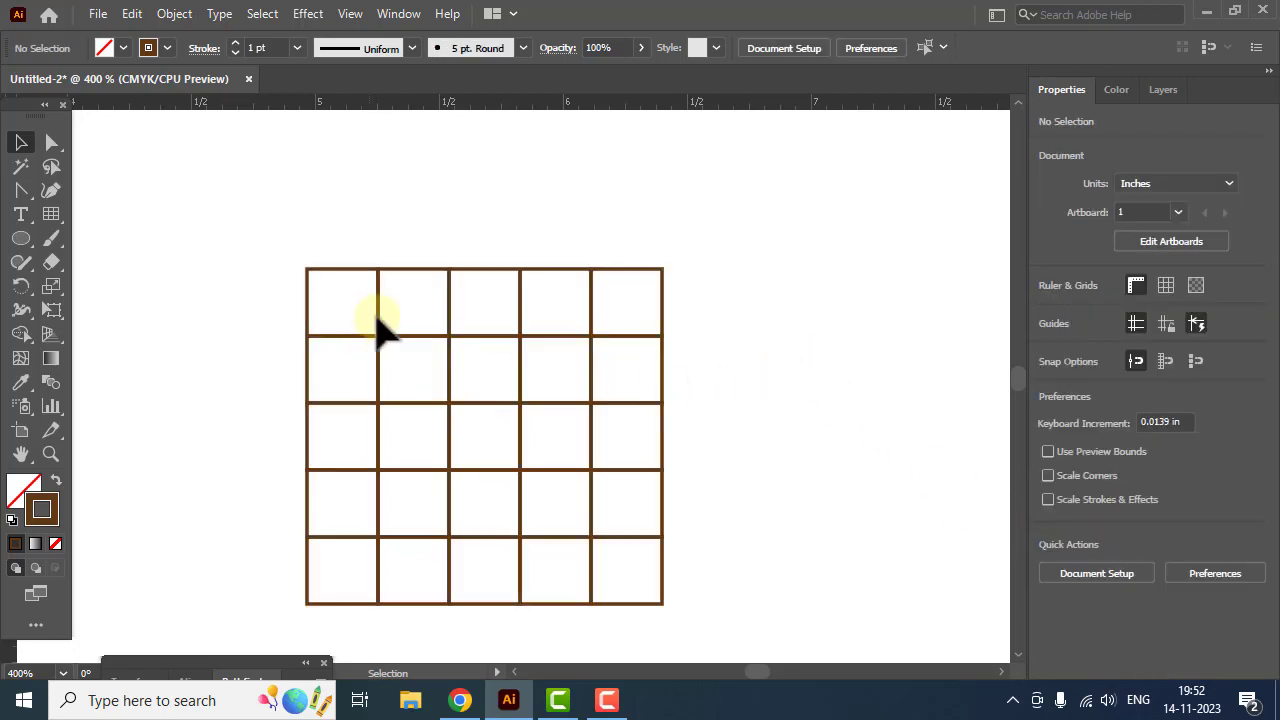
Step: Ungroup the divided grid and pull the first two cells of its top row out above the grid
{"action": "left_click", "coordinate": [312, 272]}
{"action": "right_click", "coordinate": [312, 272]}
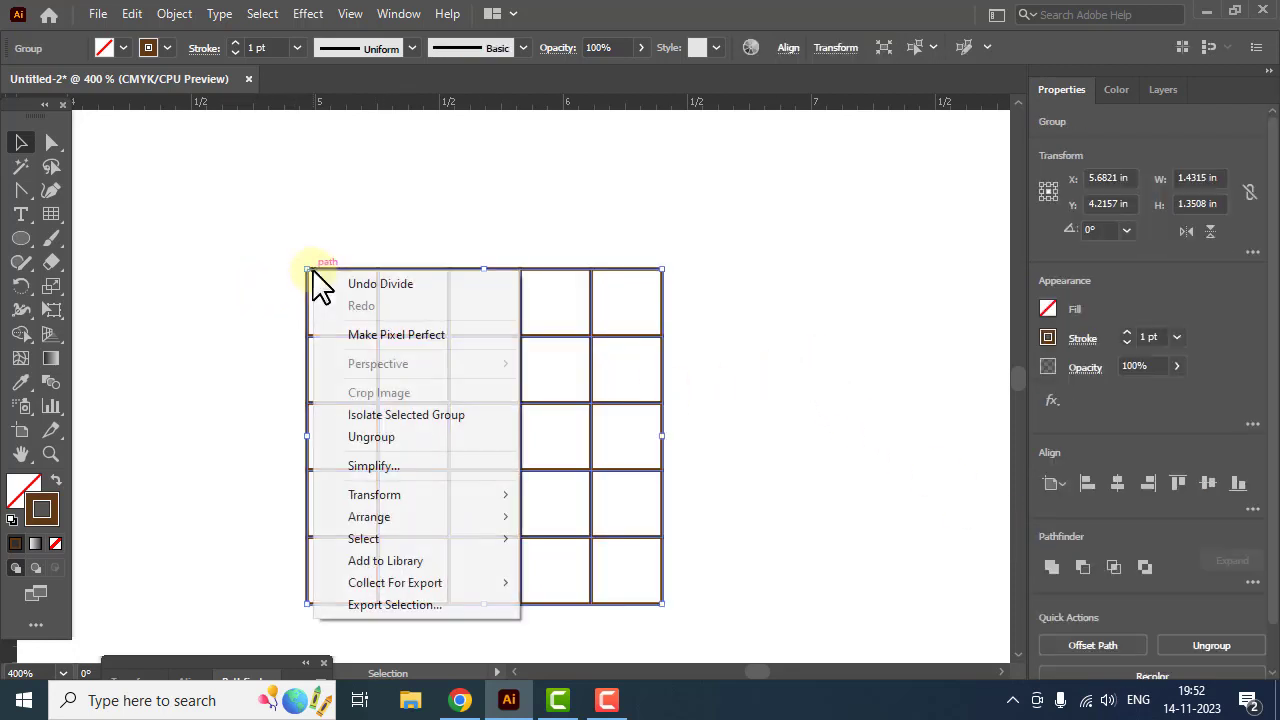
{"action": "left_click", "coordinate": [377, 439]}
{"action": "left_click", "coordinate": [297, 323]}
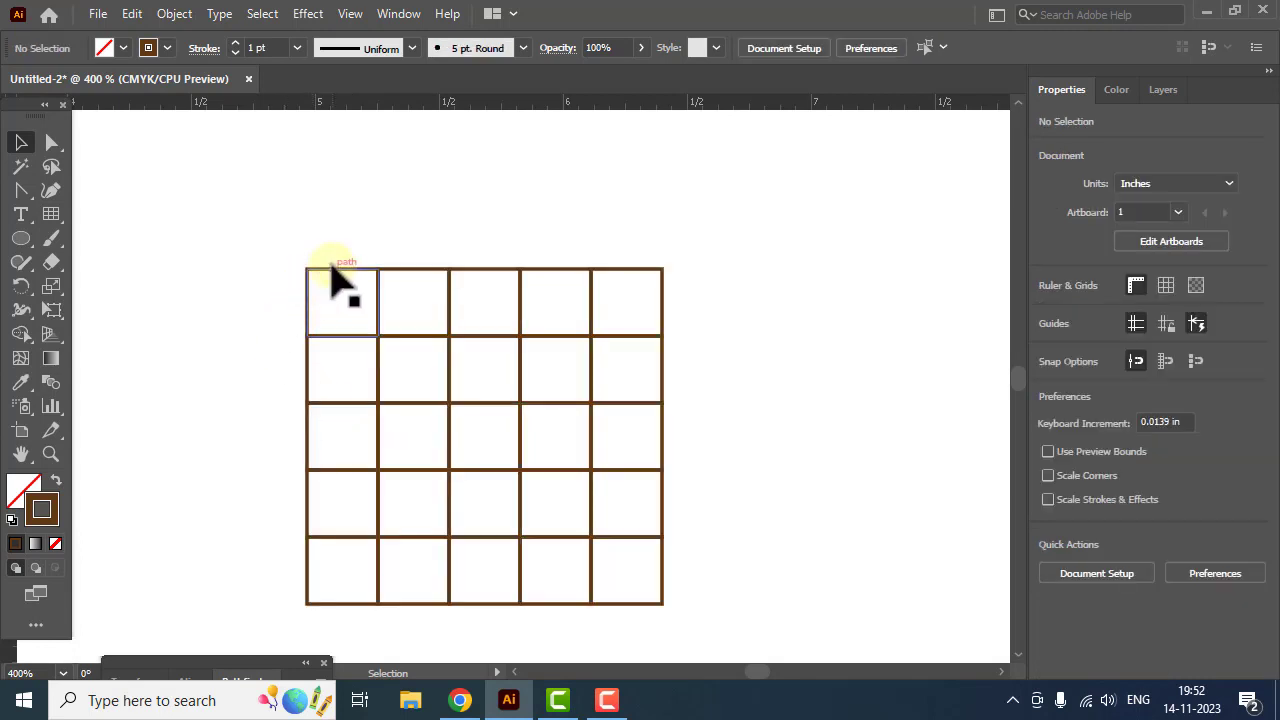
{"action": "left_click_drag", "start_coordinate": [340, 288], "coordinate": [298, 252]}
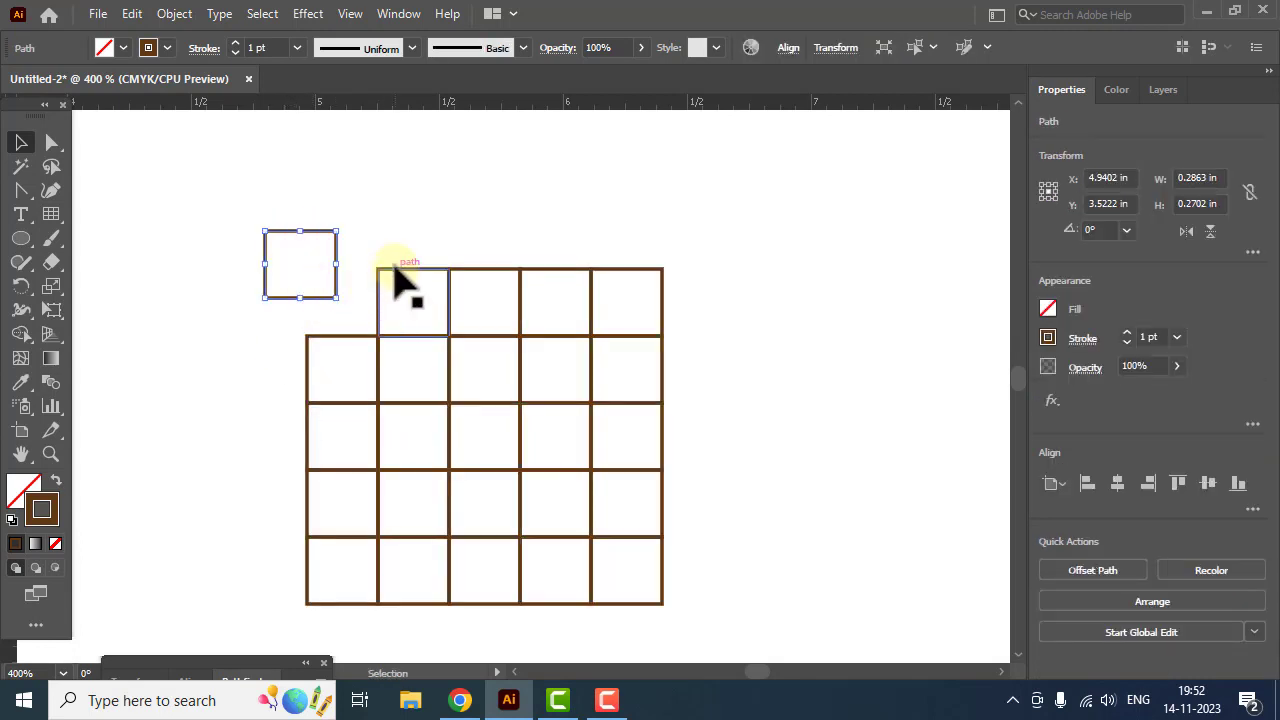
{"action": "left_click_drag", "start_coordinate": [405, 290], "coordinate": [390, 220]}
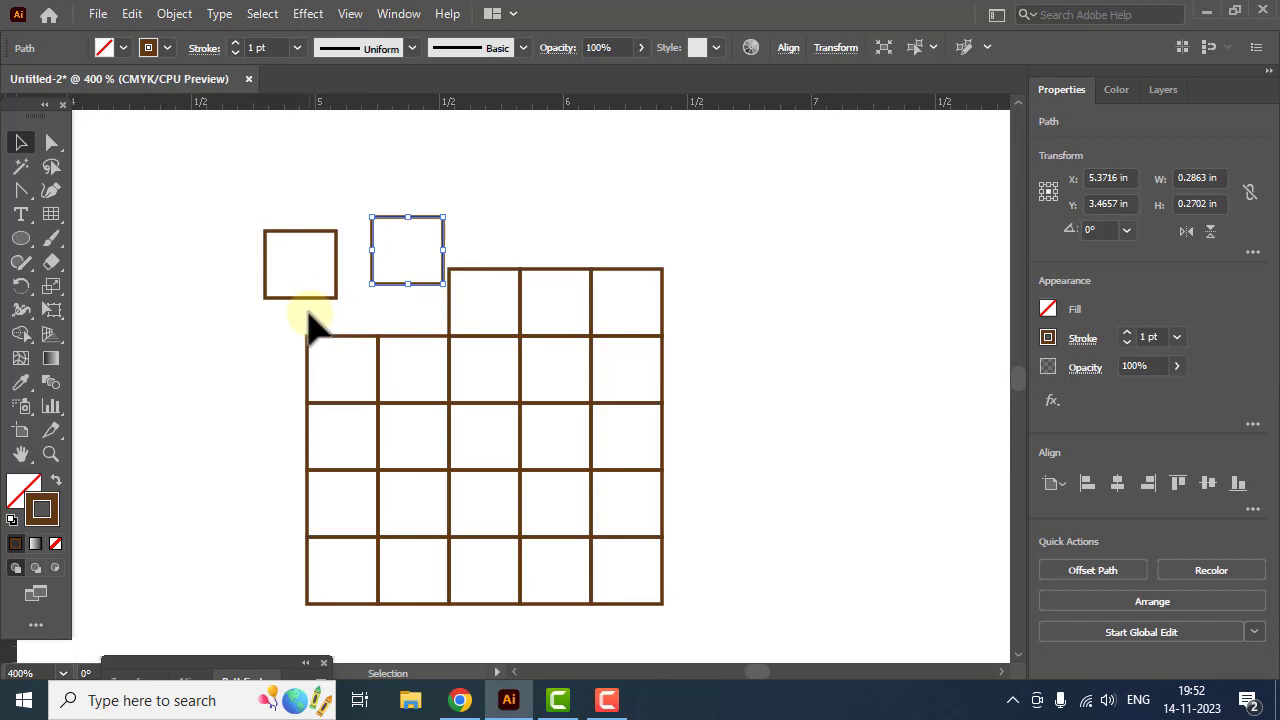
Step: Undo both moves that pulled the first two top-row cells out of the grid, and deselect
{"action": "key", "text": "ctrl+z"}
{"action": "key", "text": "ctrl+z"}
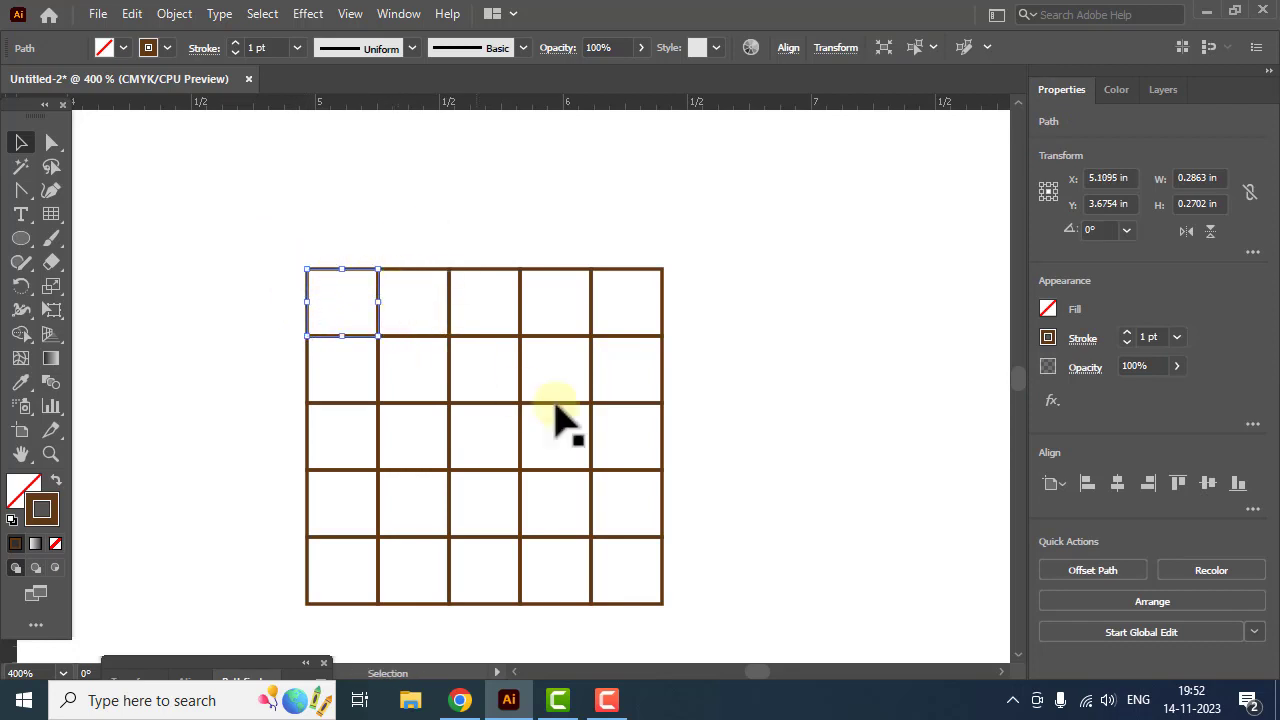
{"action": "left_click", "coordinate": [600, 300]}
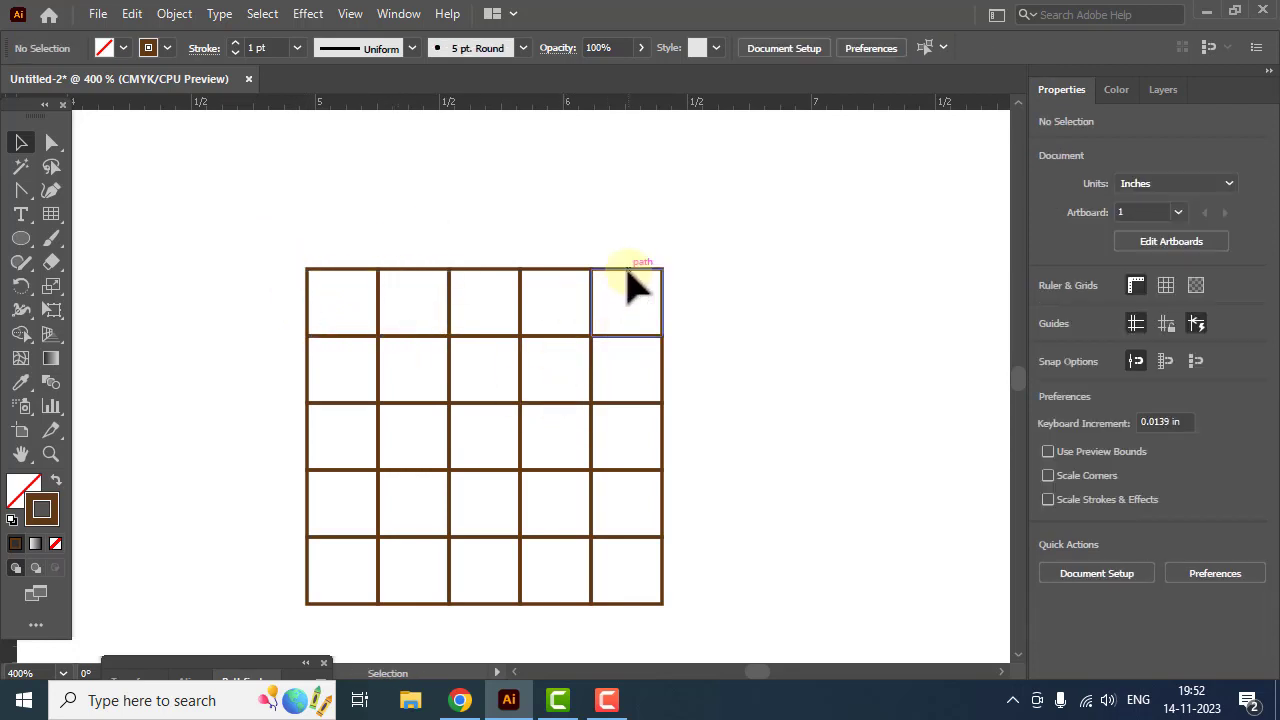
Step: Fill the last cell of the grid's top row with yellow (C 14.51, M 0, Y 100, K 0)
{"action": "left_click", "coordinate": [630, 285]}
{"action": "left_click", "coordinate": [37, 481]}
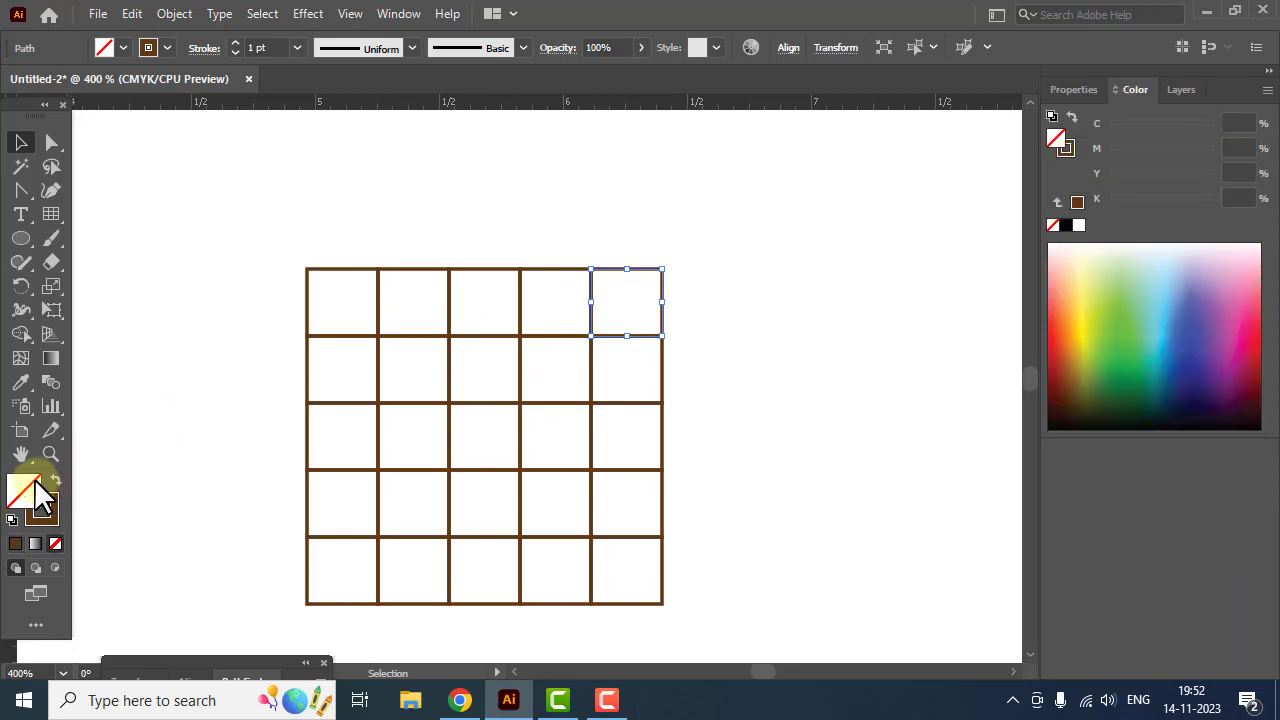
{"action": "left_click", "coordinate": [1093, 318]}
{"action": "left_click", "coordinate": [773, 320]}
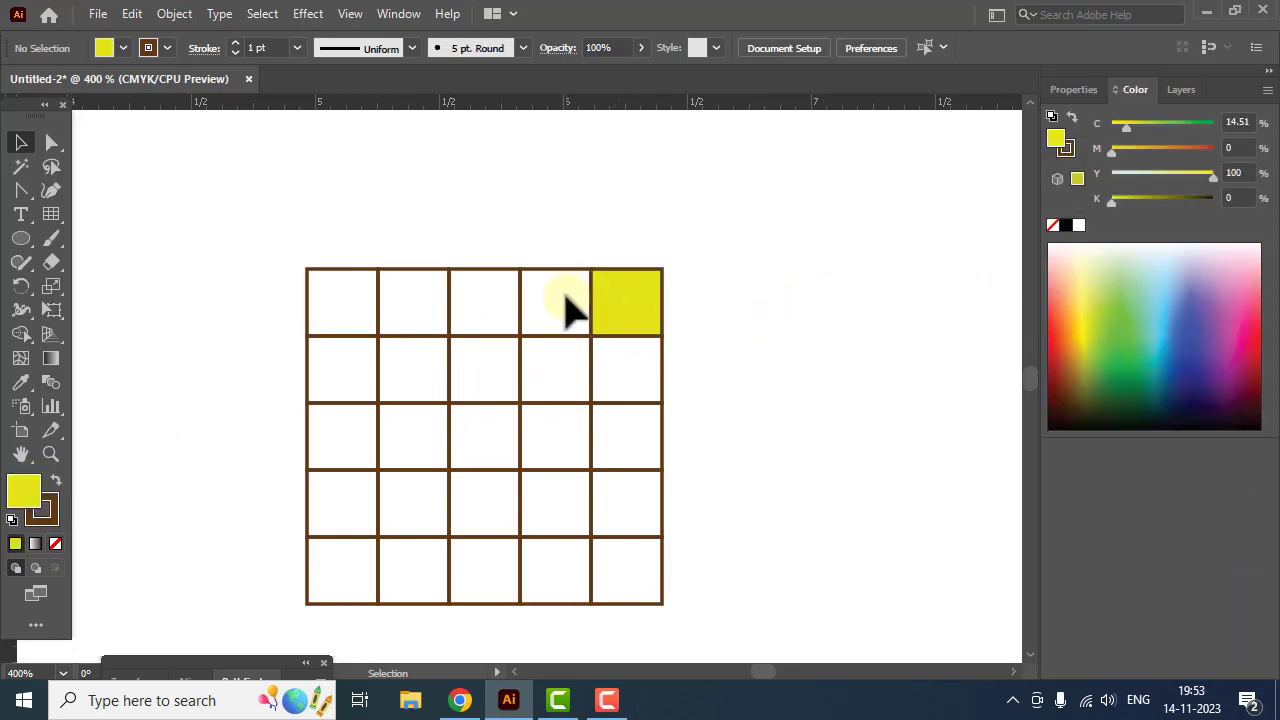
Step: Fill the two cells beside and below the yellow cell with light blue (C 62.35, M 1.96, Y 0, K 0)
{"action": "left_click", "coordinate": [548, 272]}
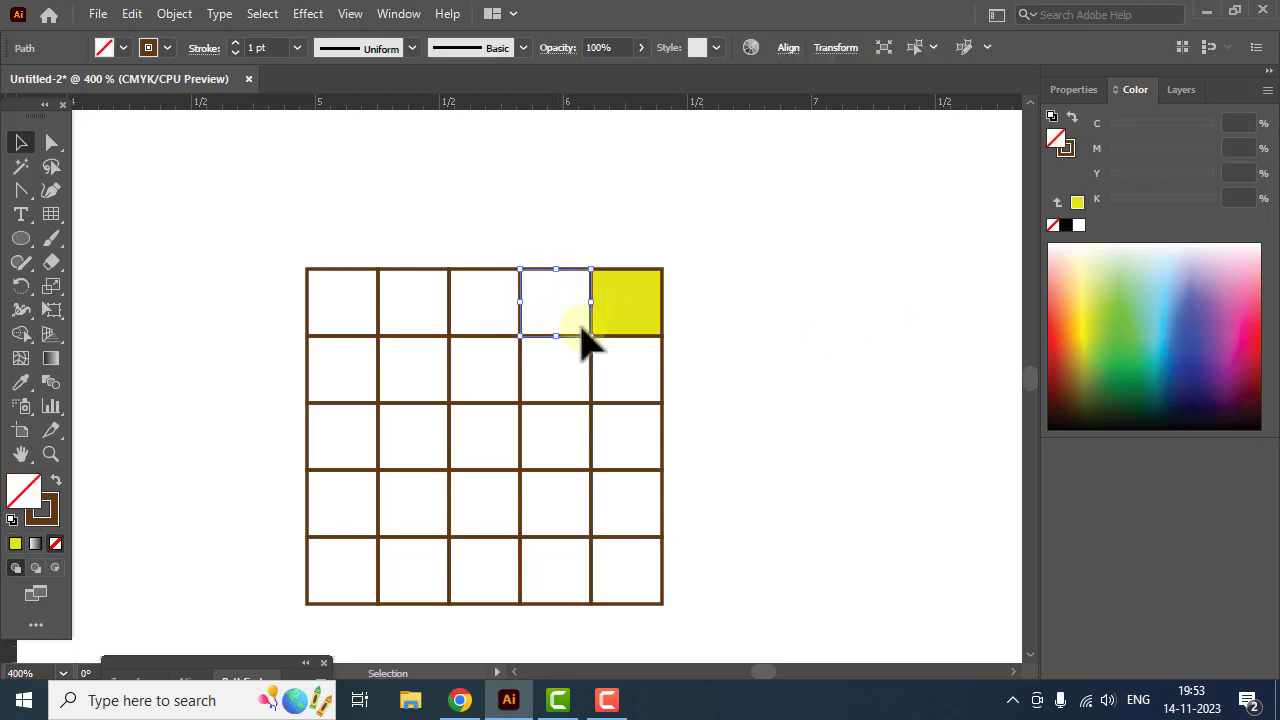
{"action": "left_click", "coordinate": [660, 372], "text": "shift"}
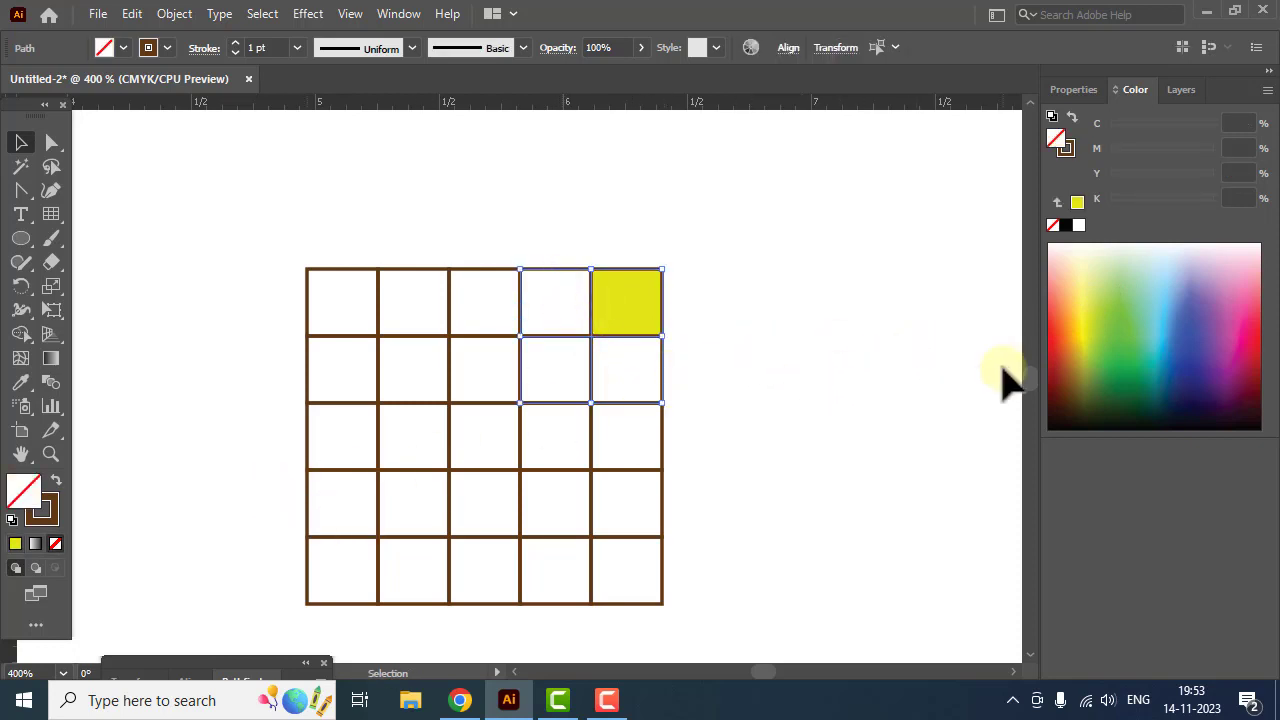
{"action": "left_click", "coordinate": [1175, 330]}
{"action": "left_click", "coordinate": [725, 345]}
{"action": "left_click", "coordinate": [615, 350]}
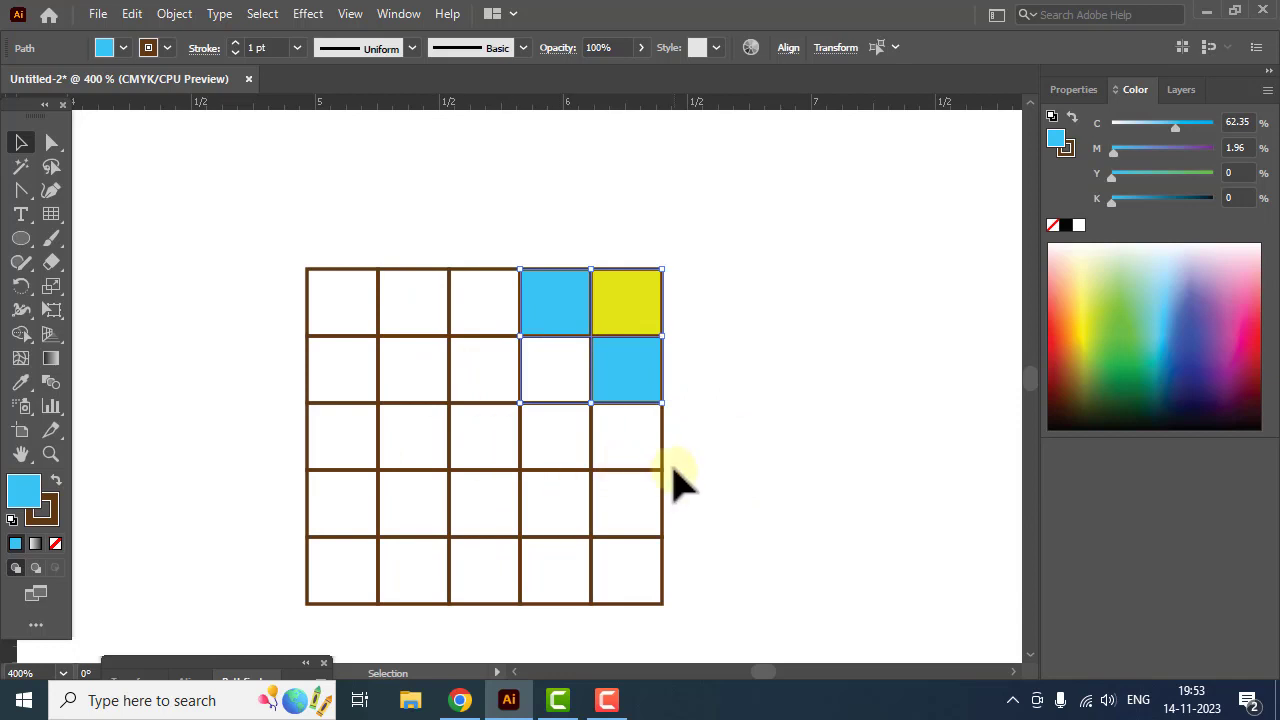
Step: Select all cells of the rectangular grid and delete them
{"action": "left_click", "coordinate": [286, 271]}
{"action": "left_click_drag", "start_coordinate": [237, 230], "coordinate": [745, 641]}
{"action": "key", "text": "Delete"}
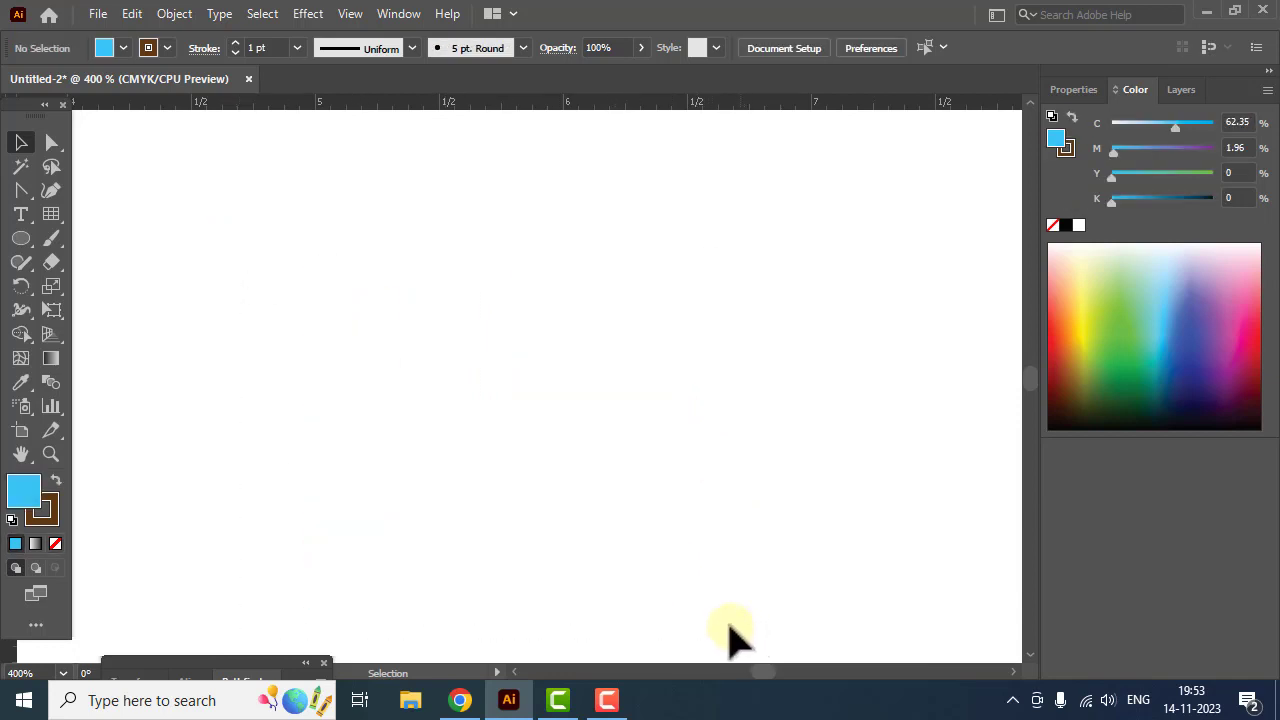
Step: Draw a polar grid about 1.45 in wide and 1.3 in high, adjusting it to three concentric circles inside the outer one
{"action": "left_click", "coordinate": [46, 215]}
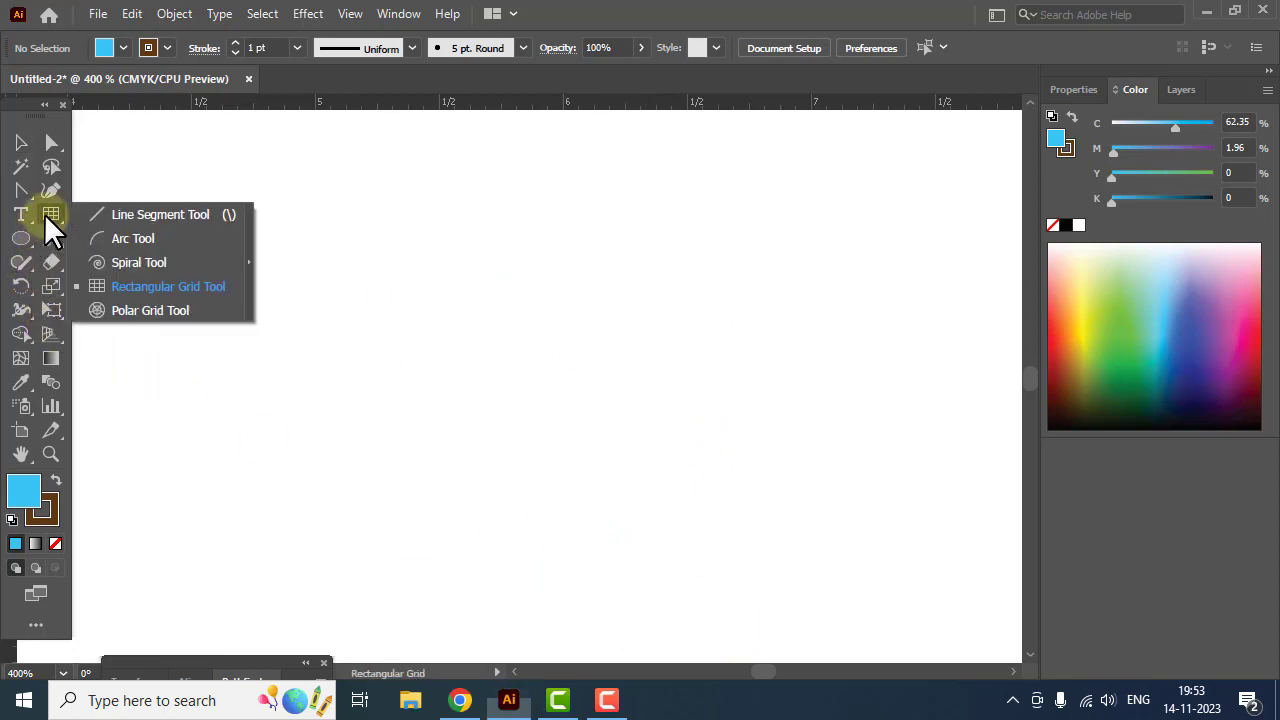
{"action": "left_click", "coordinate": [155, 311]}
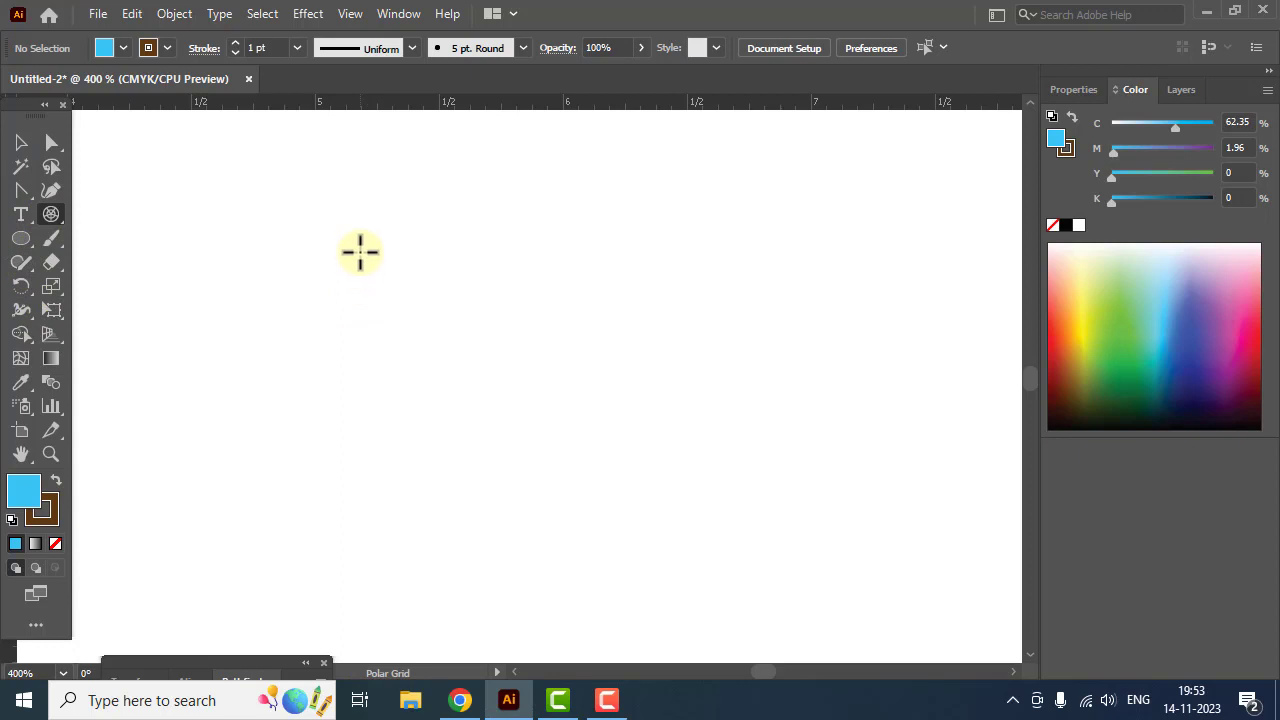
{"action": "mouse_move", "coordinate": [365, 234]}
{"action": "left_mouse_down"}
{"action": "mouse_move", "coordinate": [543, 425]}
{"action": "mouse_move", "coordinate": [725, 562]}
{"action": "left_mouse_up"}
{"action": "key", "text": "Up"}
{"action": "key", "text": "Up"}
{"action": "key", "text": "Up"}
{"action": "key", "text": "Down"}
{"action": "key", "text": "Down"}
{"action": "key", "text": "Down"}
{"action": "key", "text": "Down"}
{"action": "key", "text": "Down"}
Step: Try fewer and more radial dividers while drawing the polar grid, and finish it with 13 dividers
{"action": "key", "text": "Right"}
{"action": "key", "text": "Right"}
{"action": "key", "text": "Right"}
{"action": "key", "text": "Right"}
{"action": "key", "text": "Right"}
{"action": "key", "text": "Right"}
{"action": "key", "text": "Left"}
{"action": "key", "text": "Left"}
{"action": "key", "text": "Left"}
{"action": "key", "text": "Left"}
{"action": "key", "text": "Left"}
{"action": "key", "text": "Right"}
{"action": "key", "text": "Right"}
{"action": "key", "text": "Right"}
{"action": "key", "text": "Right"}
{"action": "key", "text": "Right"}
{"action": "key", "text": "Right"}
{"action": "key", "text": "Right"}
{"action": "key", "text": "Right"}
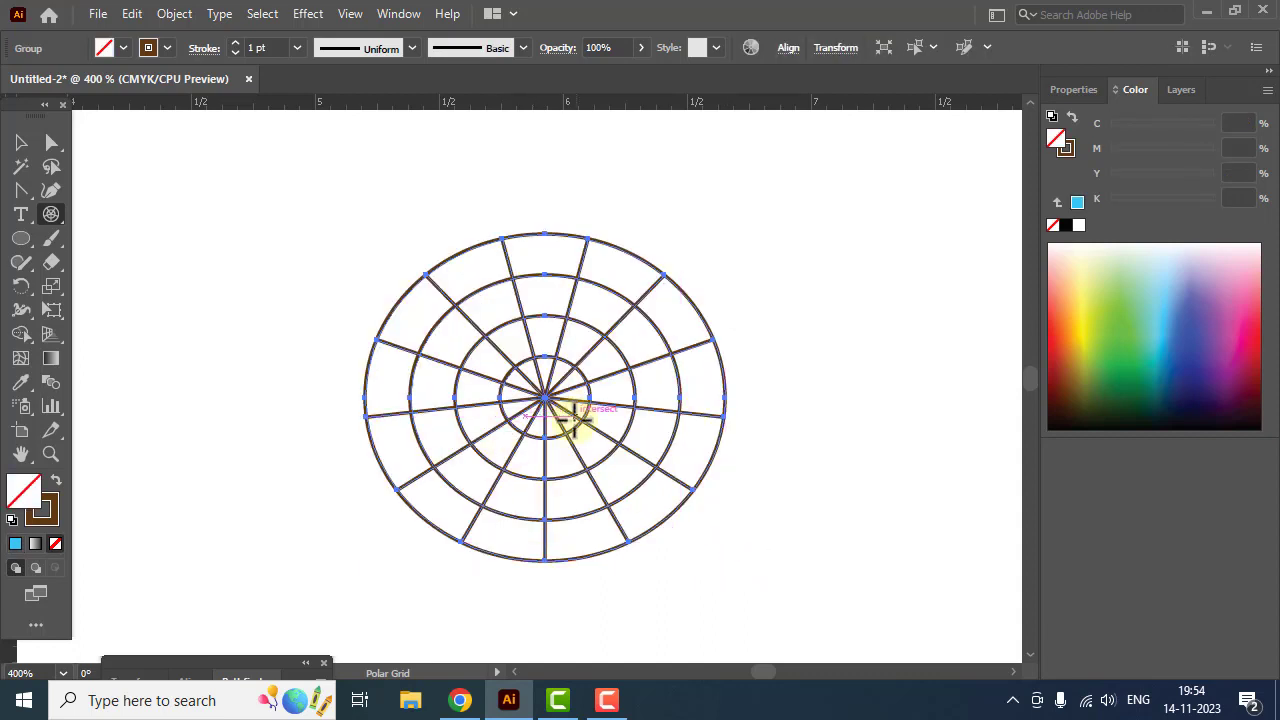
Step: Give the polar grid a width profile tapered at both ends and a 4 pt stroke, and deselect it
{"action": "left_click", "coordinate": [22, 142]}
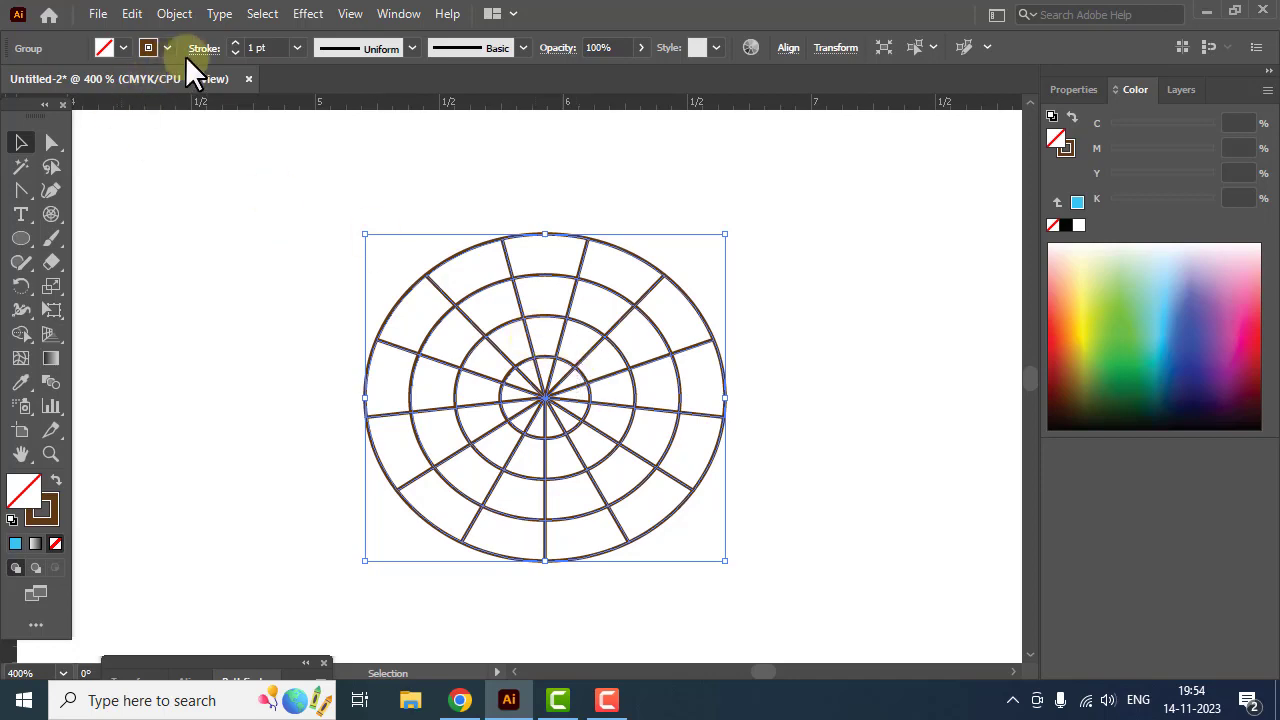
{"action": "scroll", "coordinate": [271, 42], "scroll_direction": "up", "scroll_amount": 2}
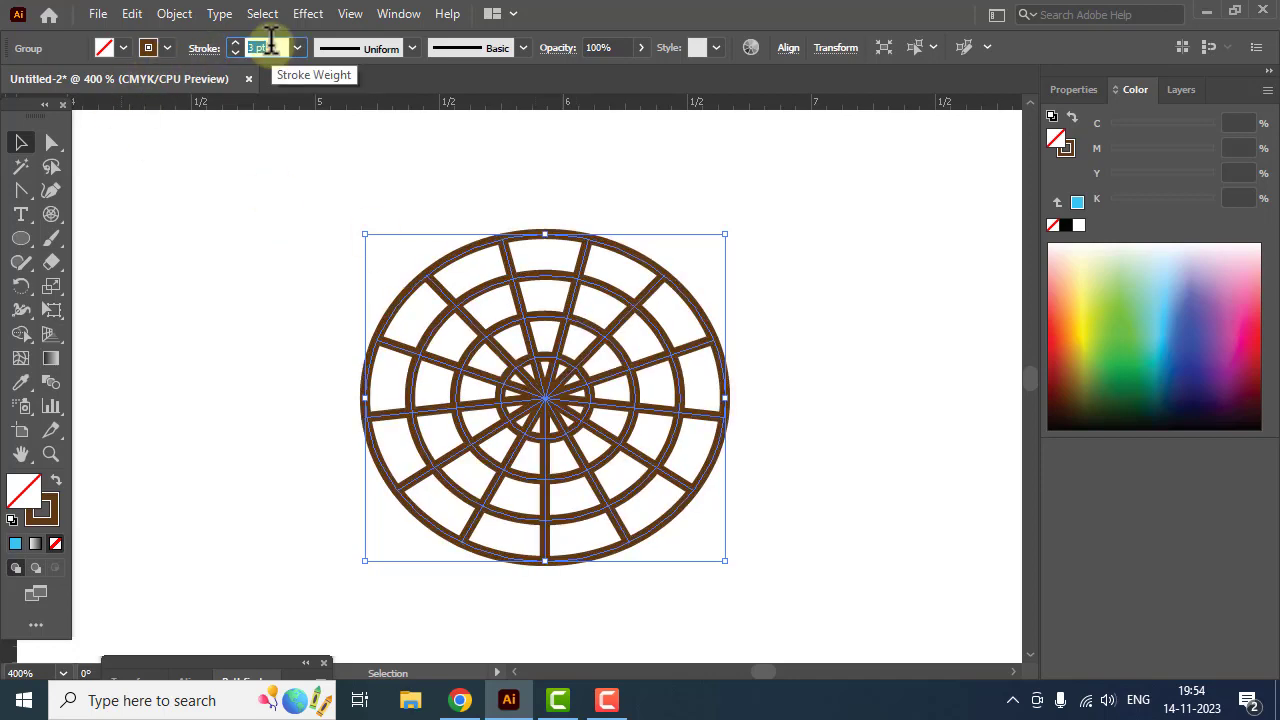
{"action": "scroll", "coordinate": [271, 42], "scroll_direction": "down", "scroll_amount": 1}
{"action": "left_click", "coordinate": [414, 46]}
{"action": "left_click", "coordinate": [352, 116]}
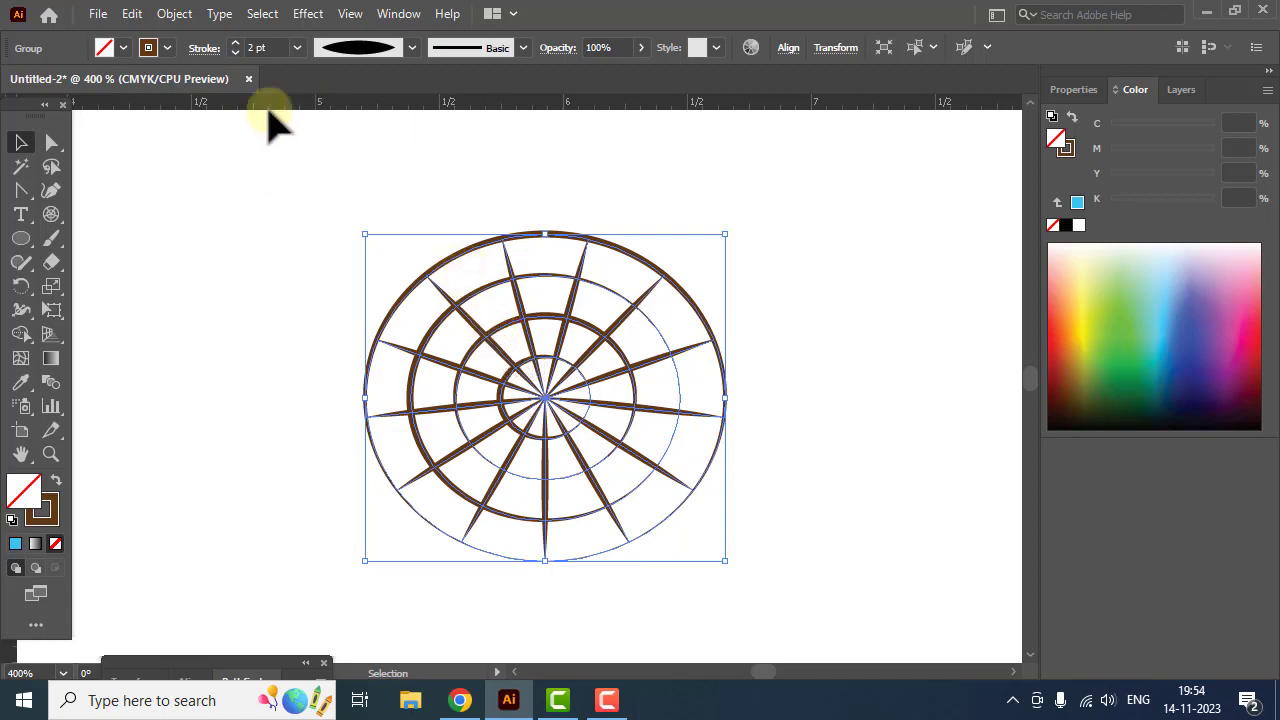
{"action": "left_click", "coordinate": [253, 46]}
{"action": "scroll", "coordinate": [264, 42], "scroll_direction": "up", "scroll_amount": 2}
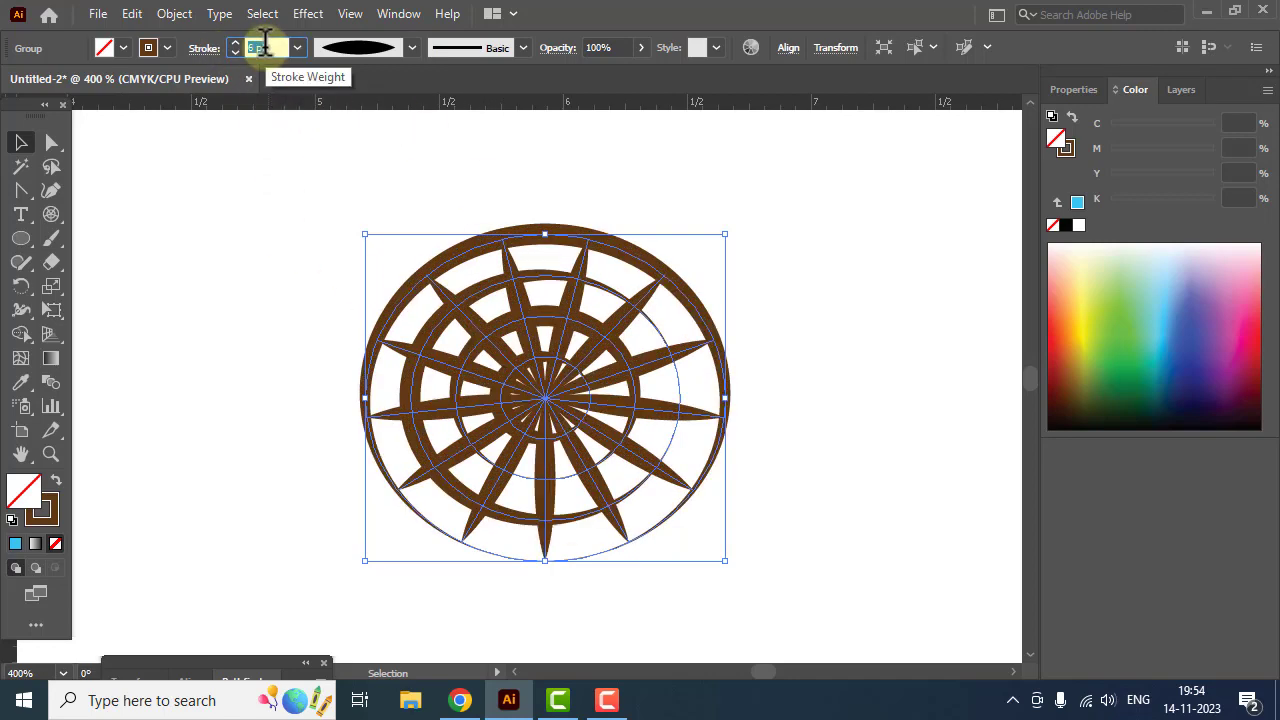
{"action": "left_click", "coordinate": [508, 246]}
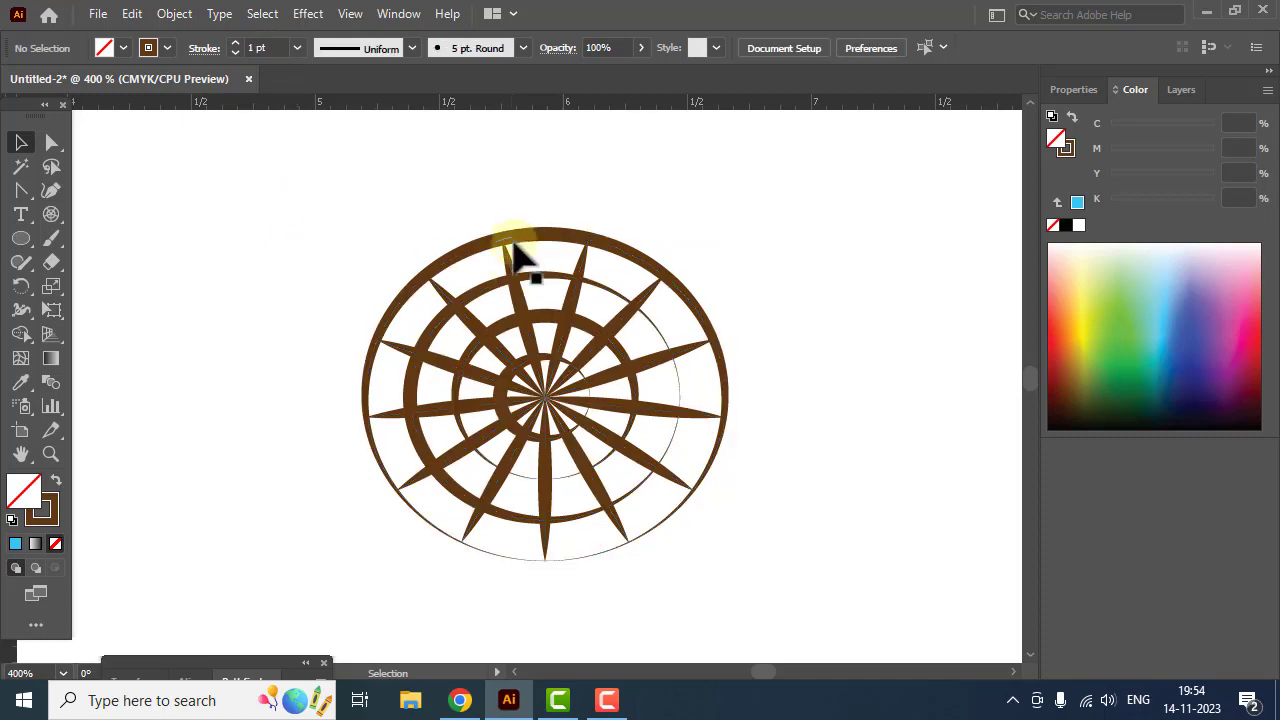
Step: Shift the polar grid a little to the left and delete it
{"action": "left_click_drag", "start_coordinate": [518, 245], "coordinate": [429, 251]}
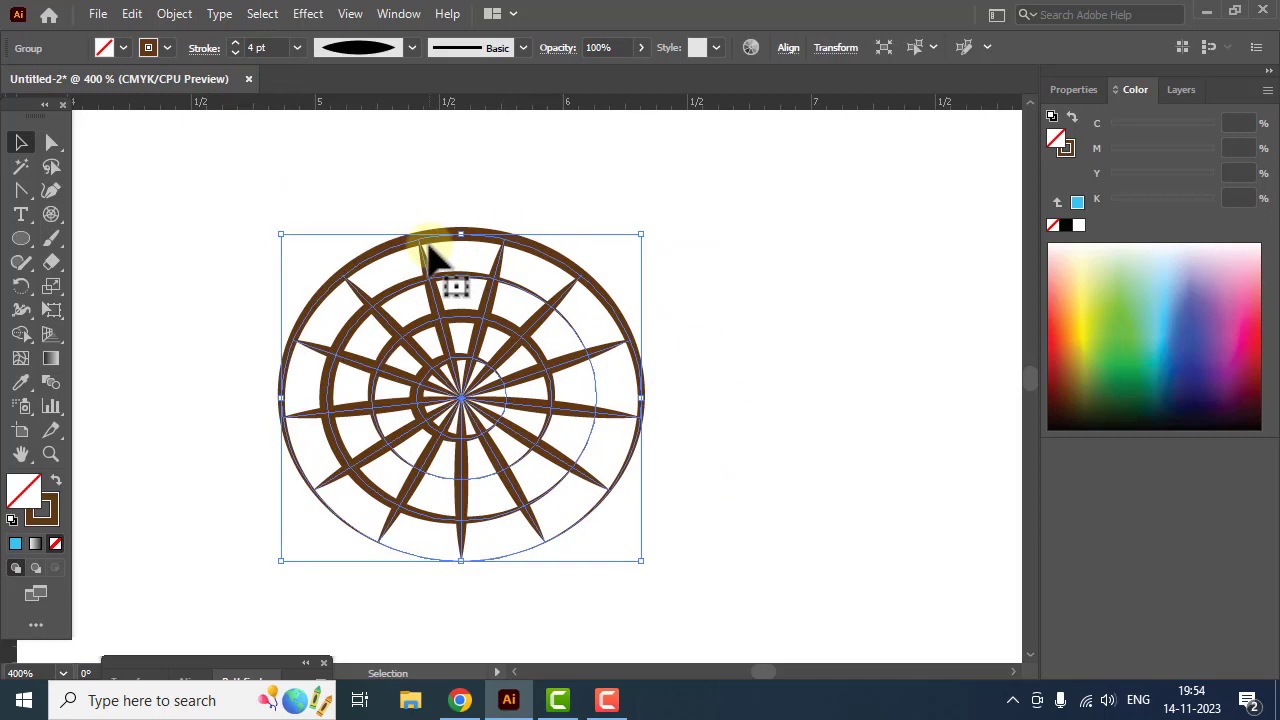
{"action": "key", "text": "Delete"}
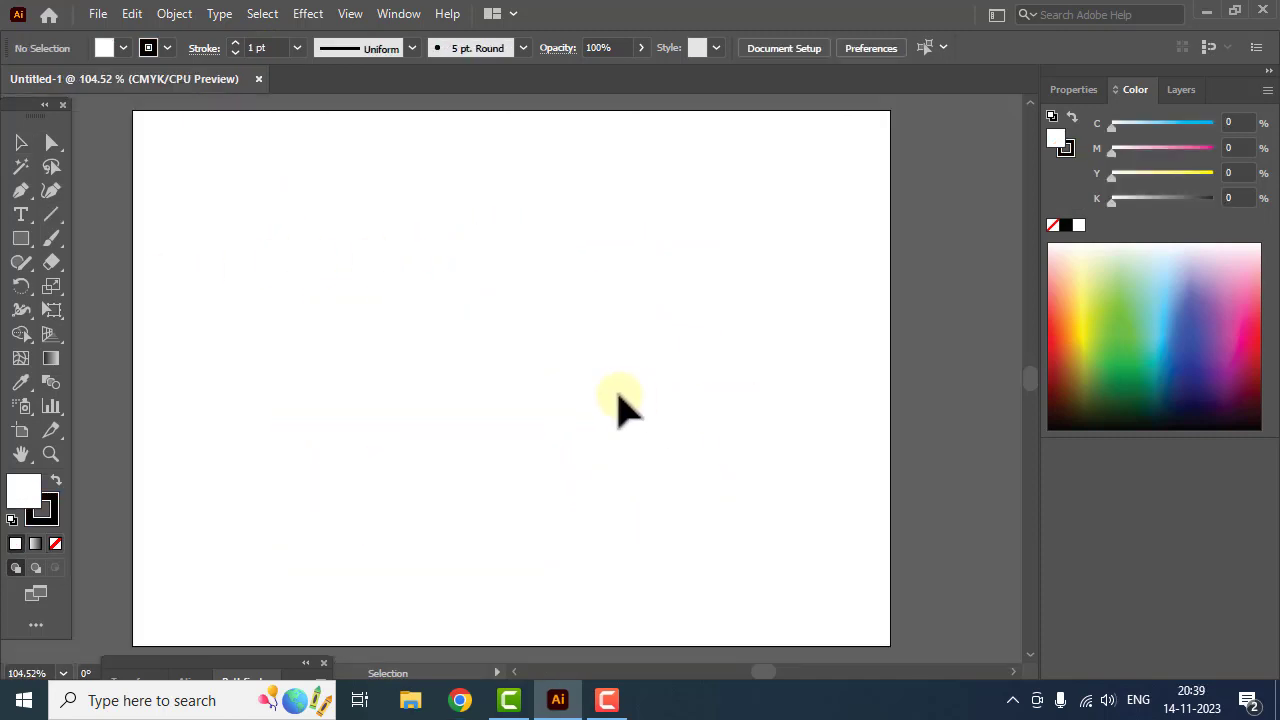